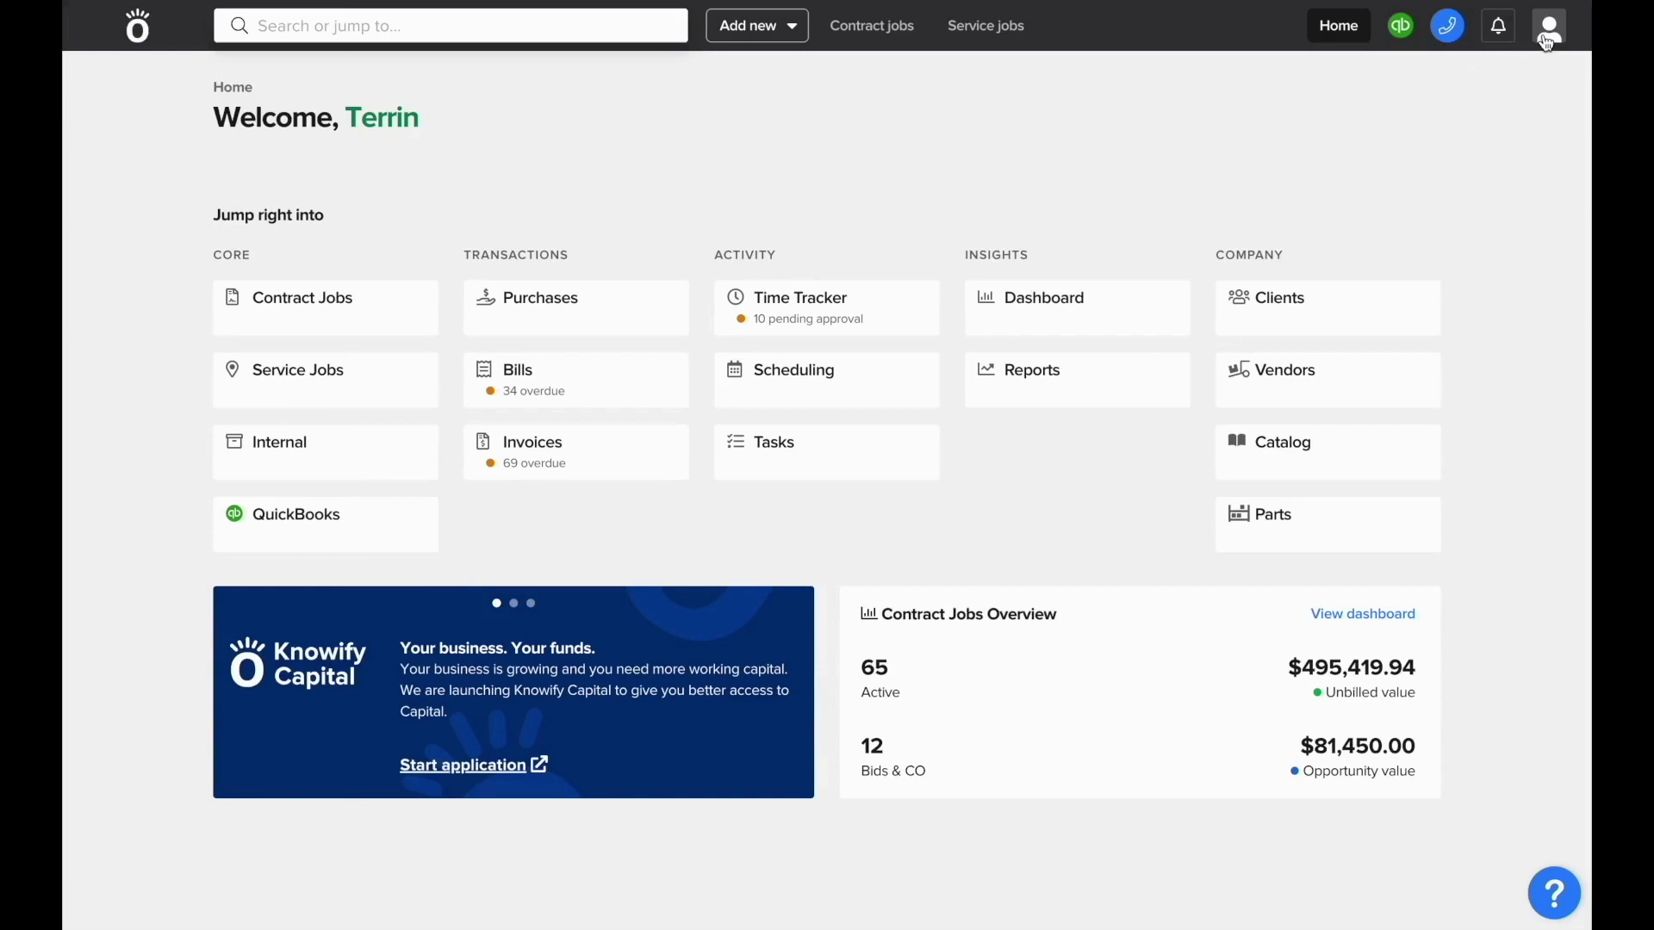
- Go to the Admin area from the profile menu and open the Users list
left_click(1546, 36)
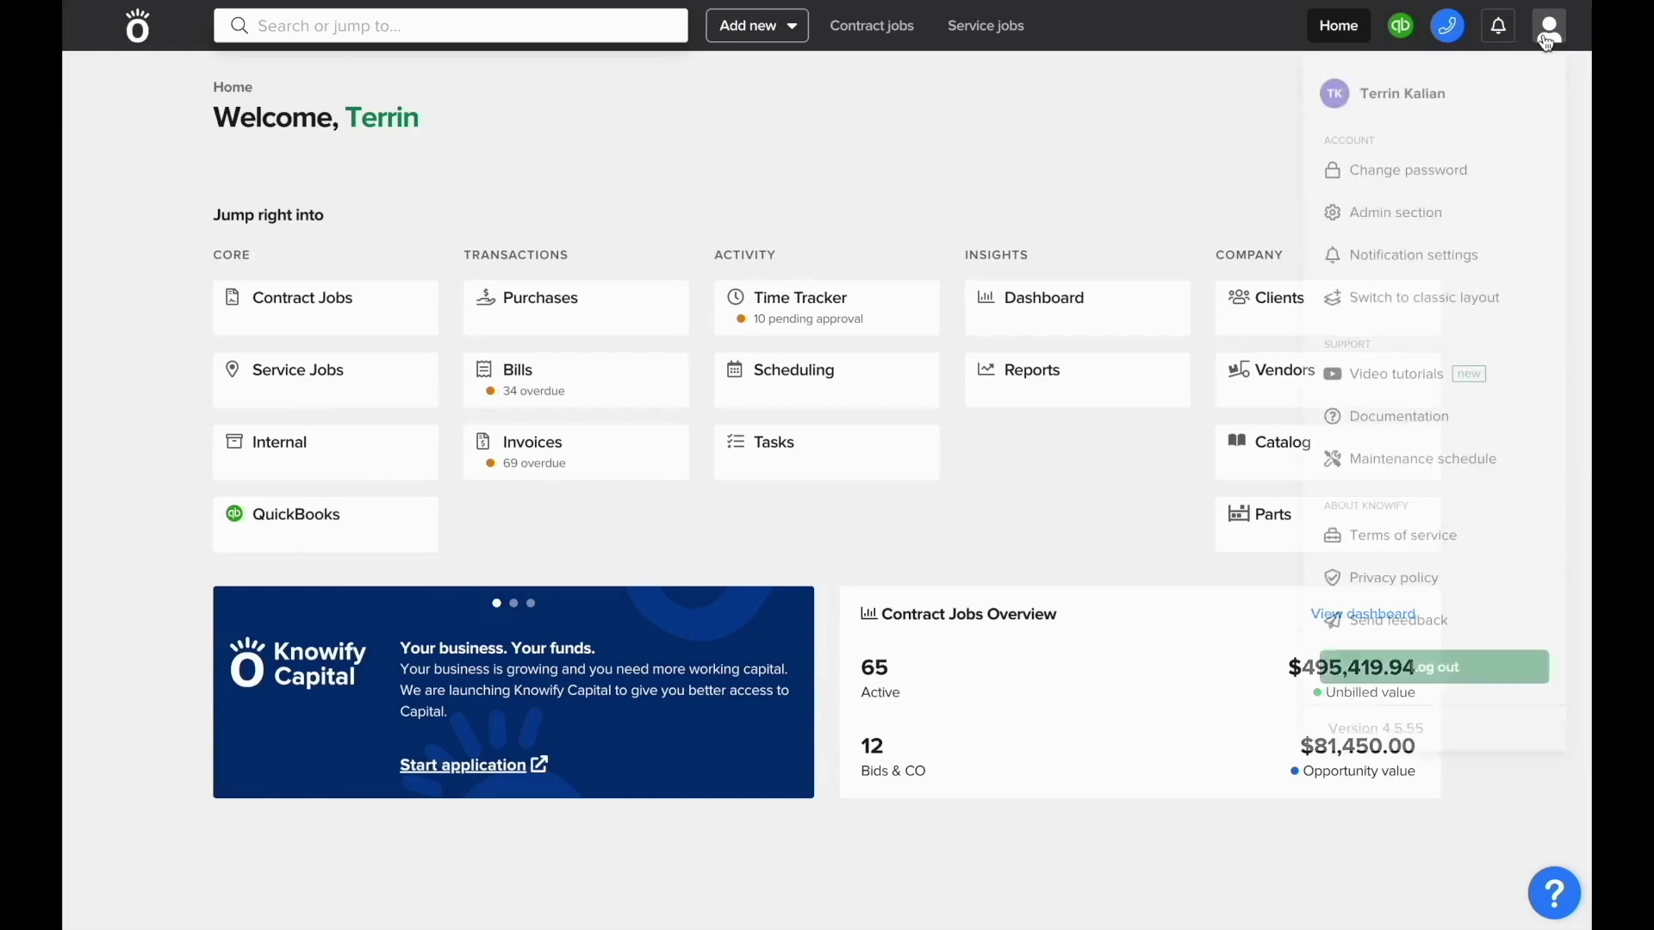
left_click(1431, 212)
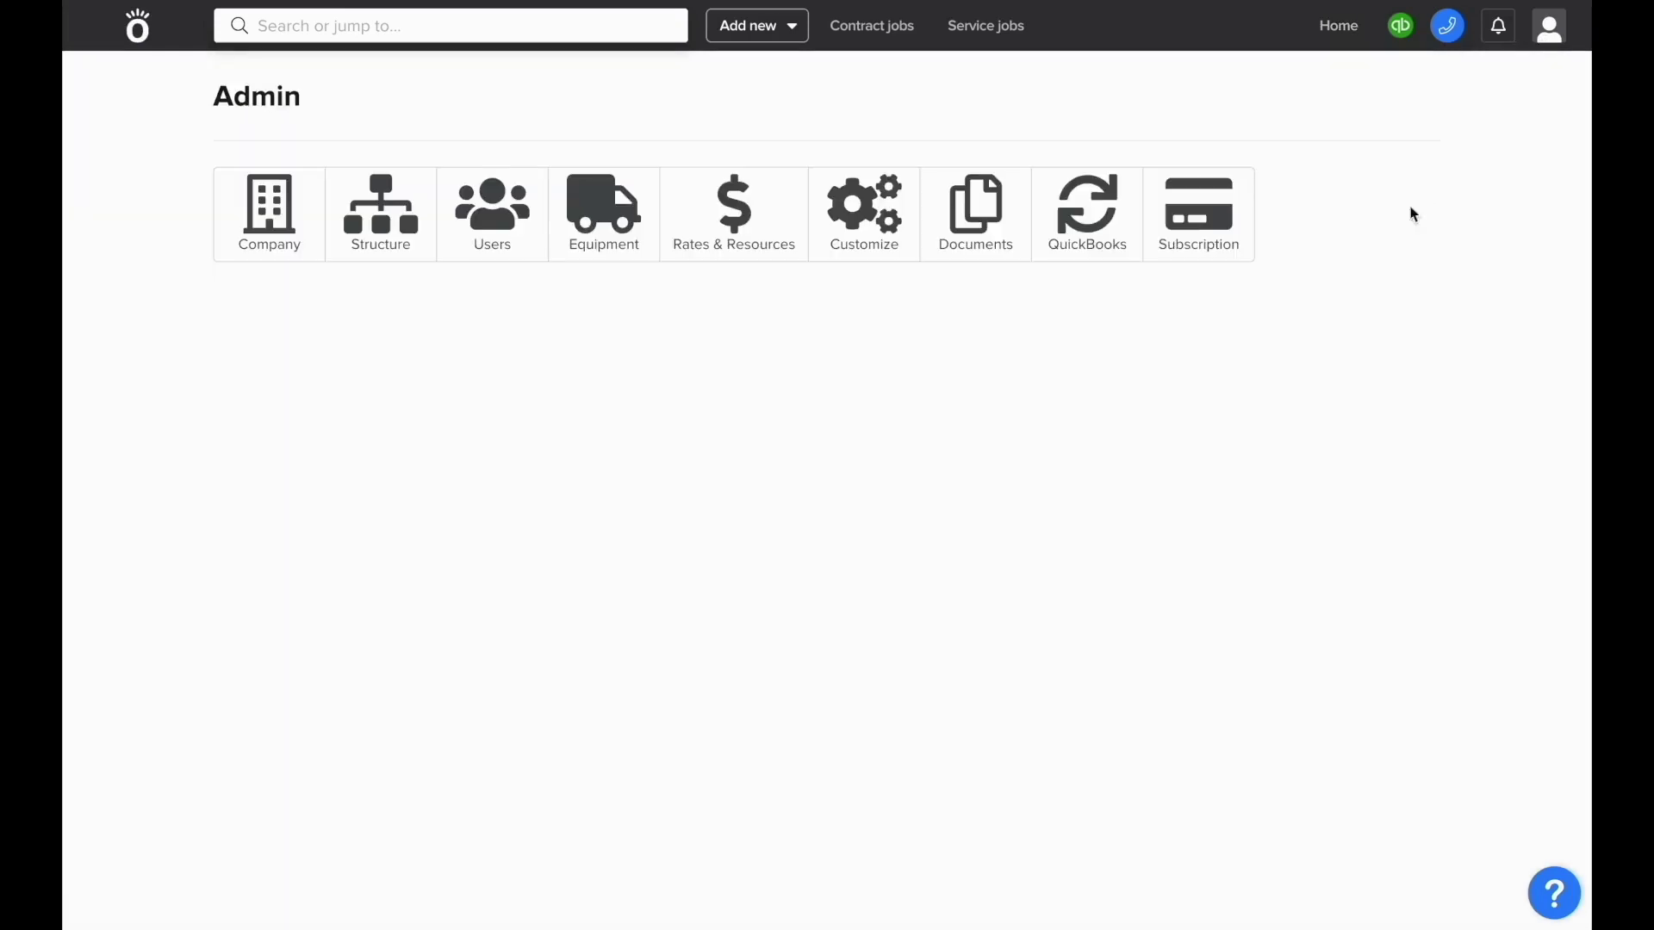
left_click(467, 250)
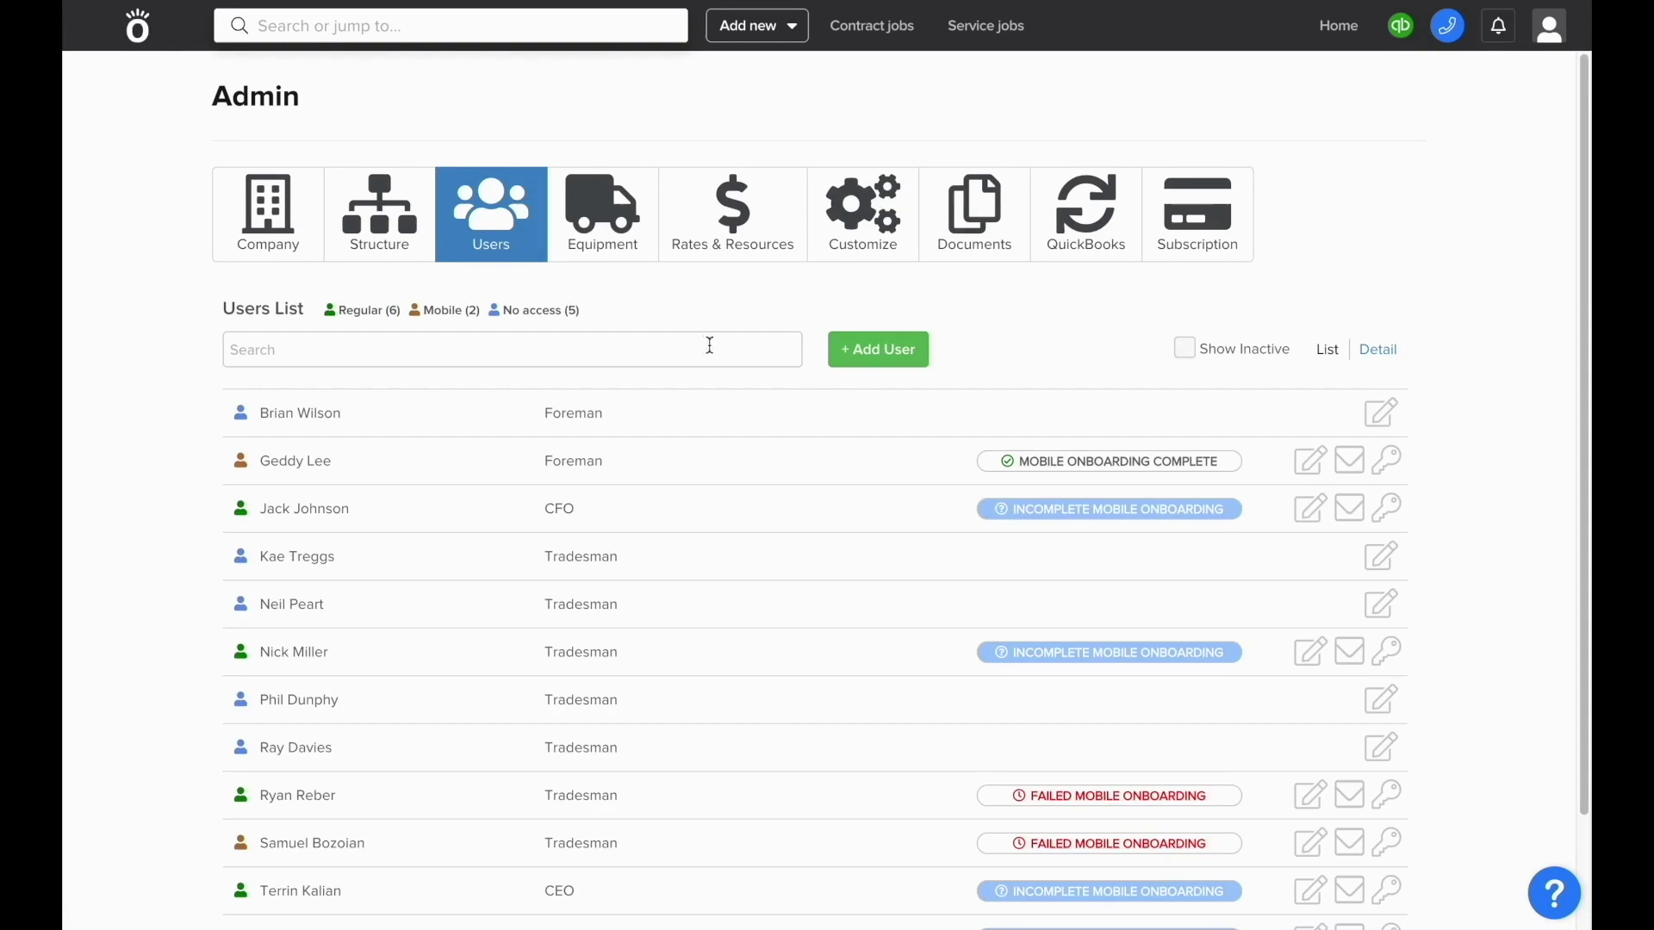
- Start a new user with + Add User and show the Type of Access options
left_click(865, 369)
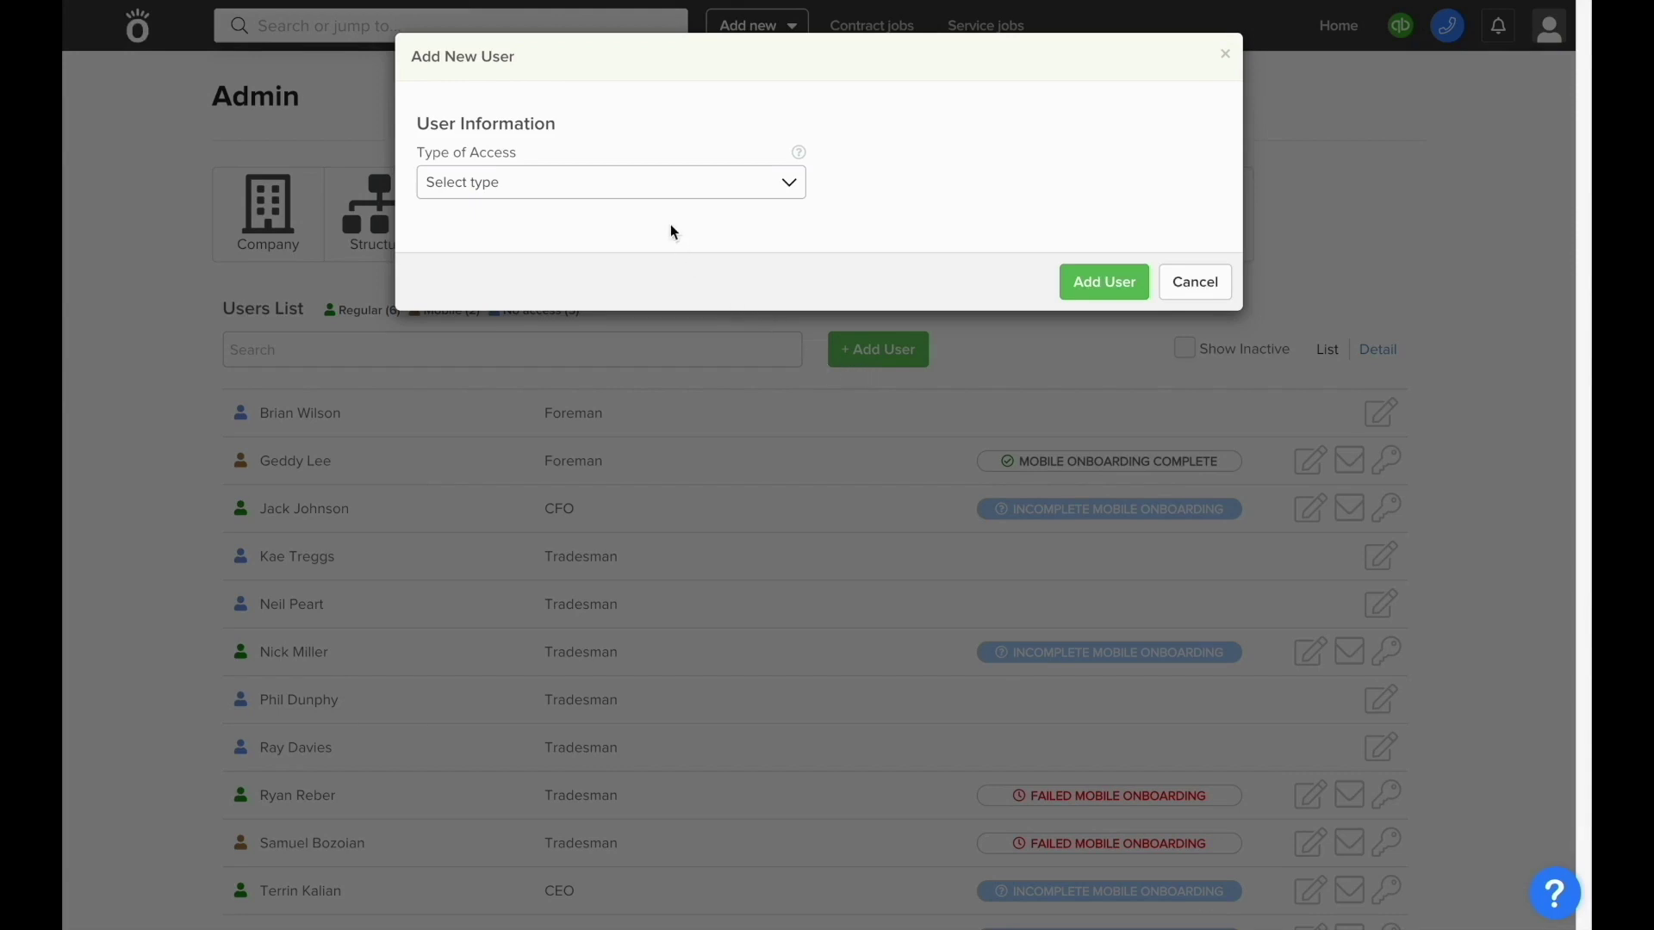
left_click(664, 193)
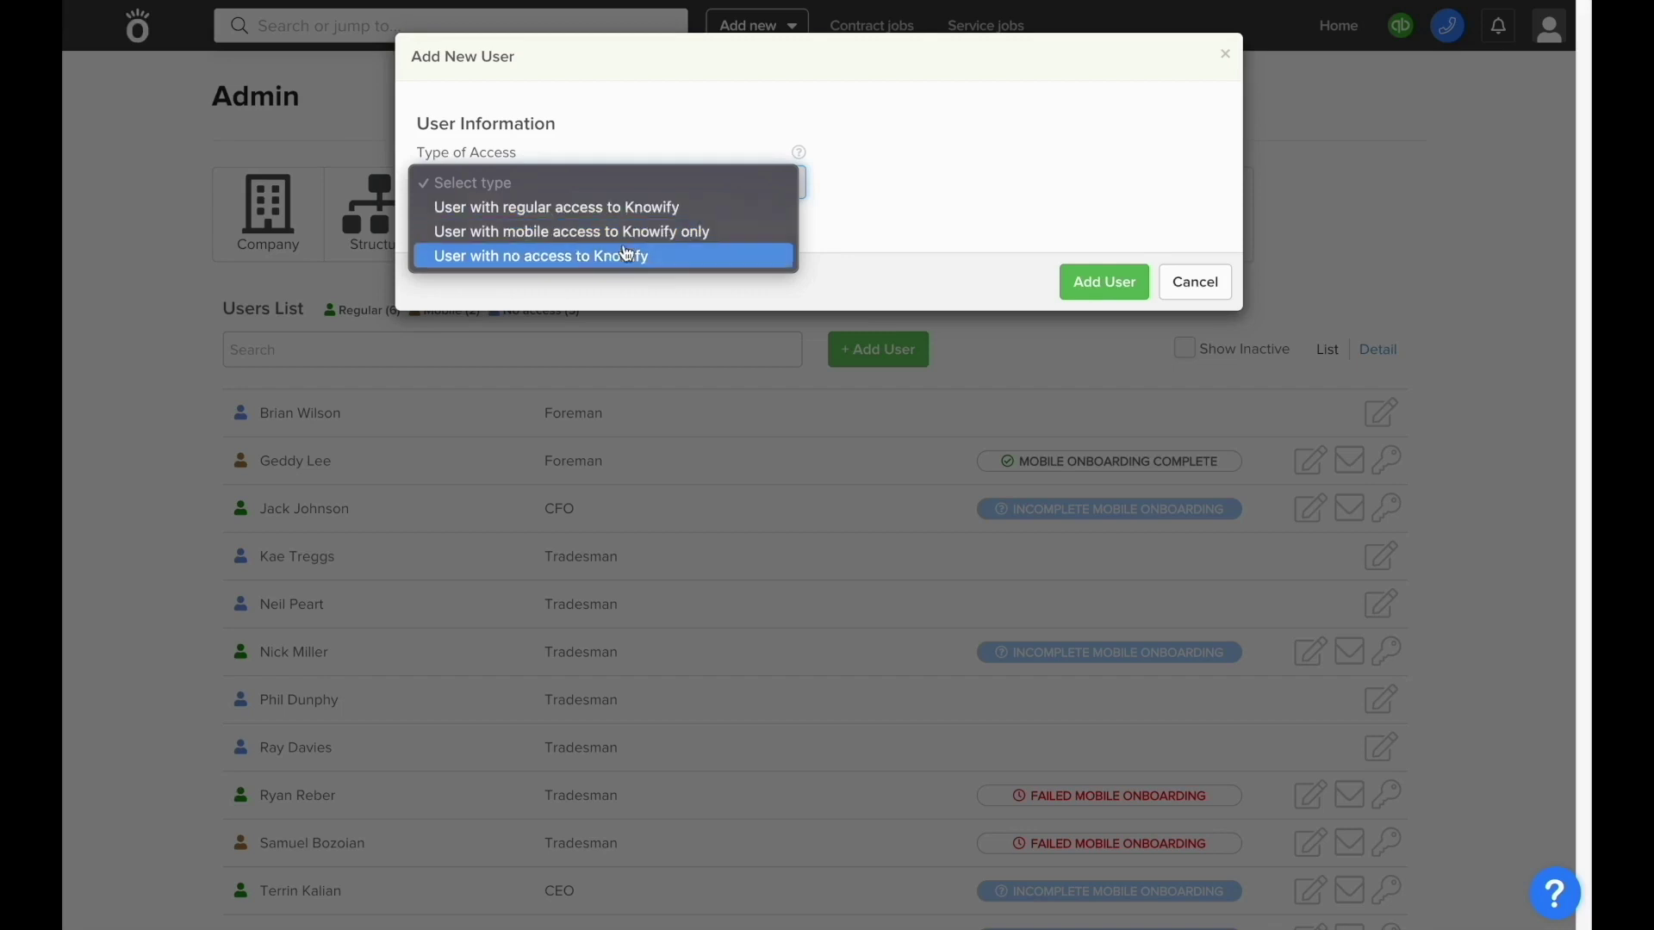
- Make the new user 'User with no access to Knowify' and enter their first and last name
left_click(629, 256)
left_click(630, 259)
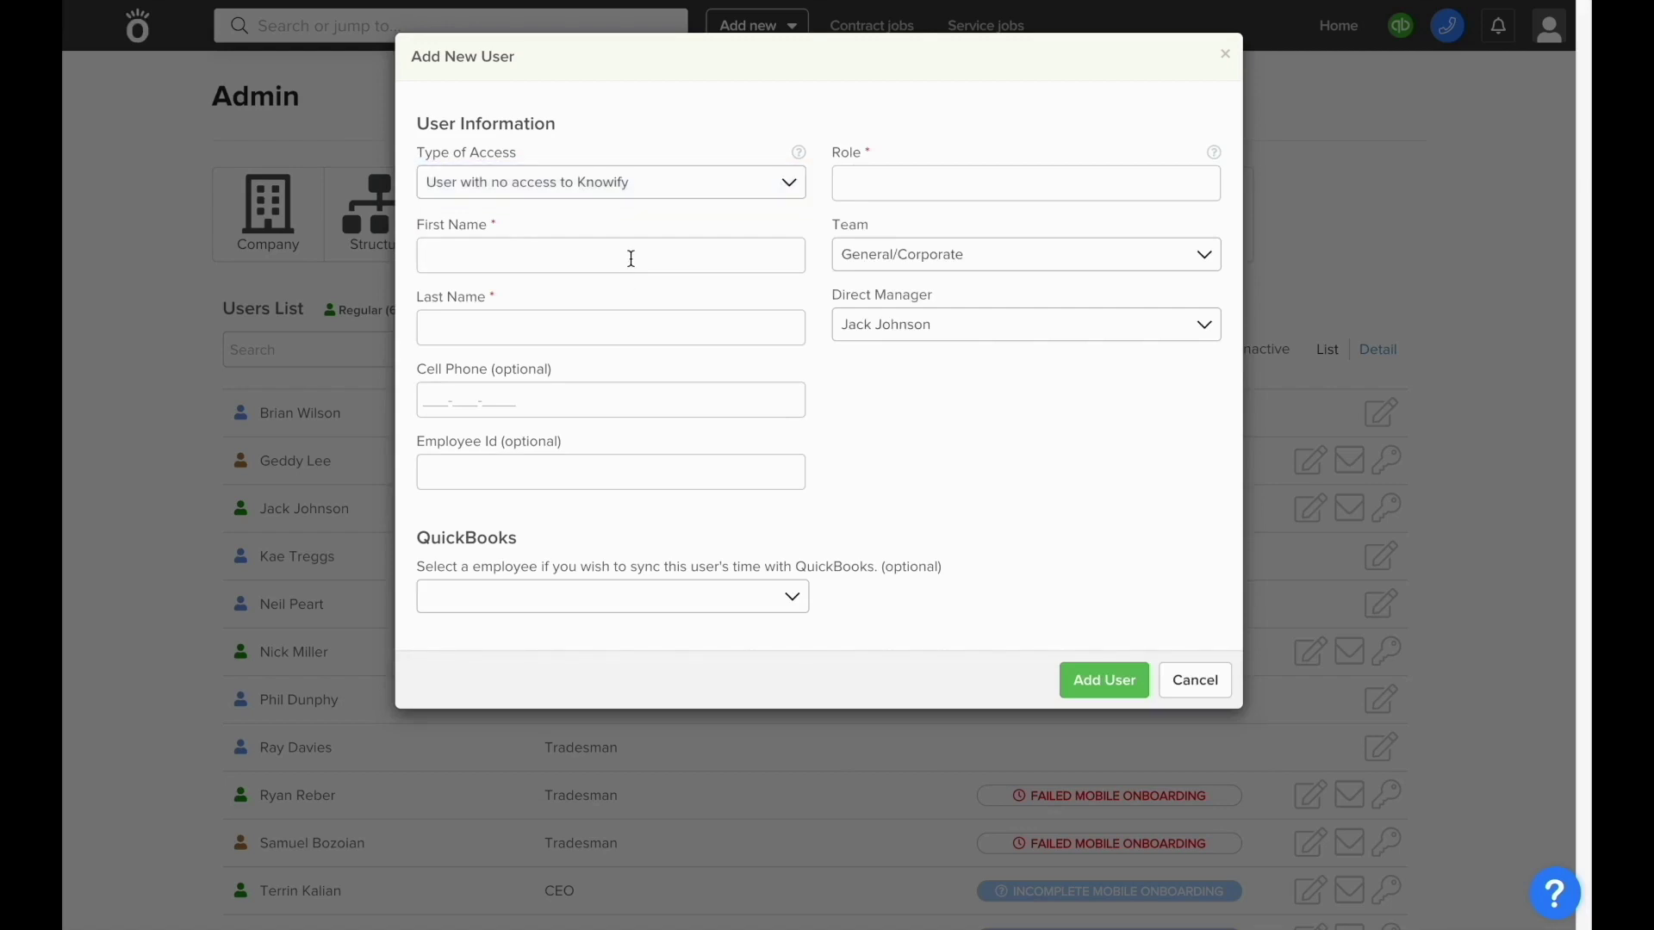
type("Winston")
type("Bishop")
- Assign the Tradesman role and leave the QuickBooks employee unset
left_click(870, 185)
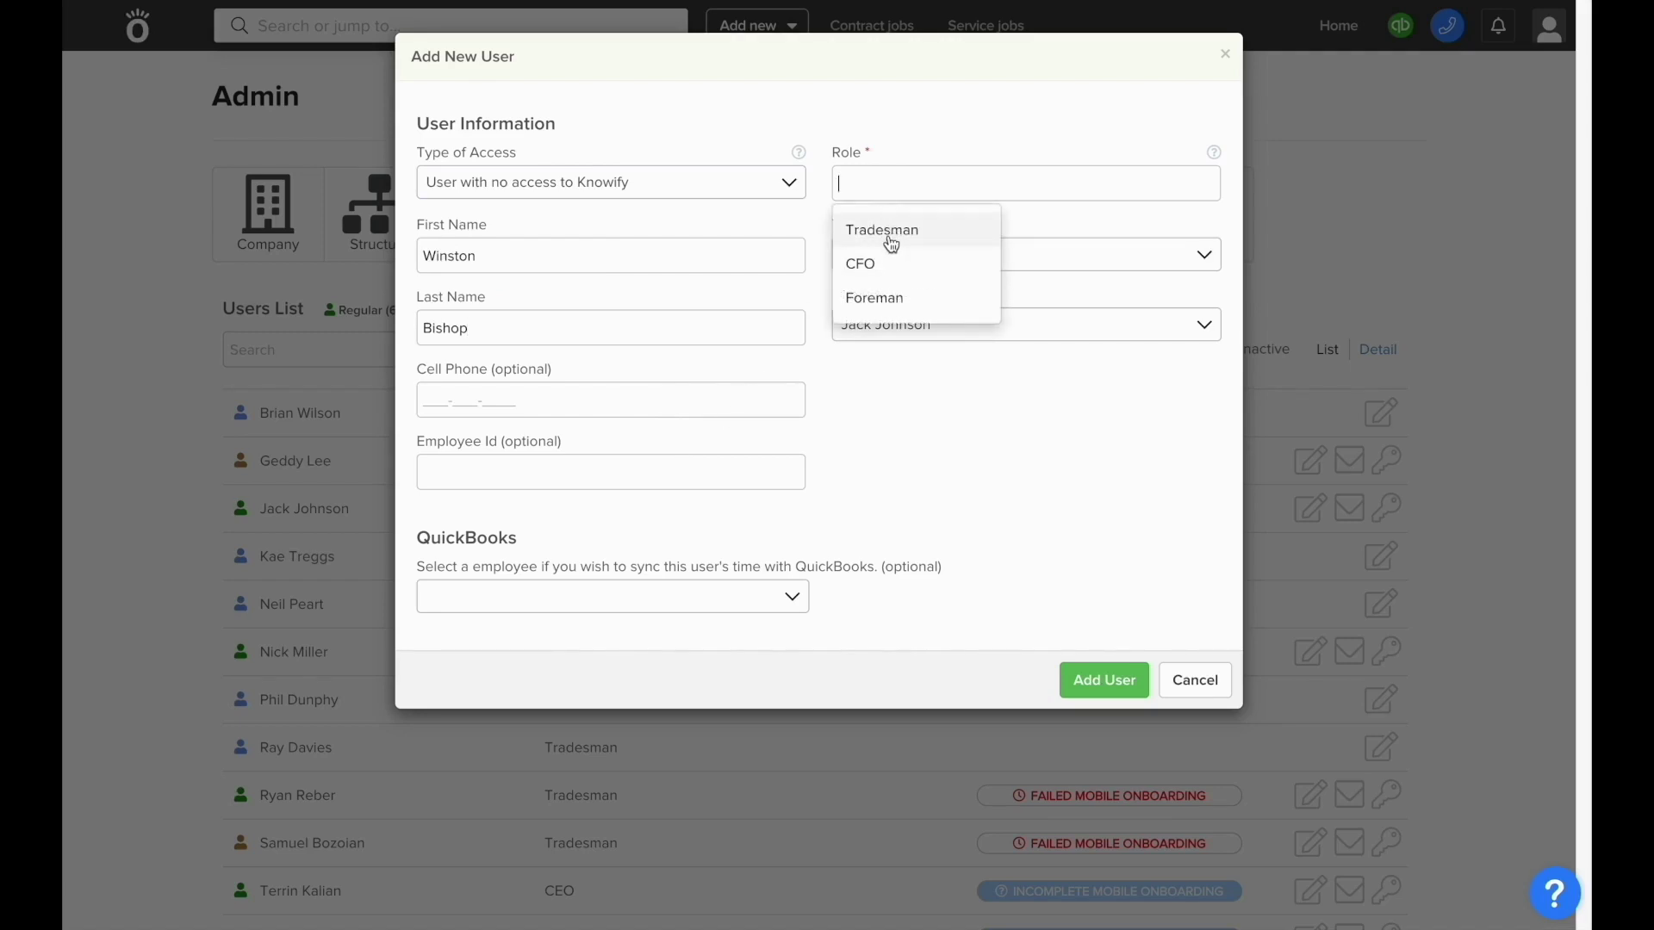
left_click(891, 245)
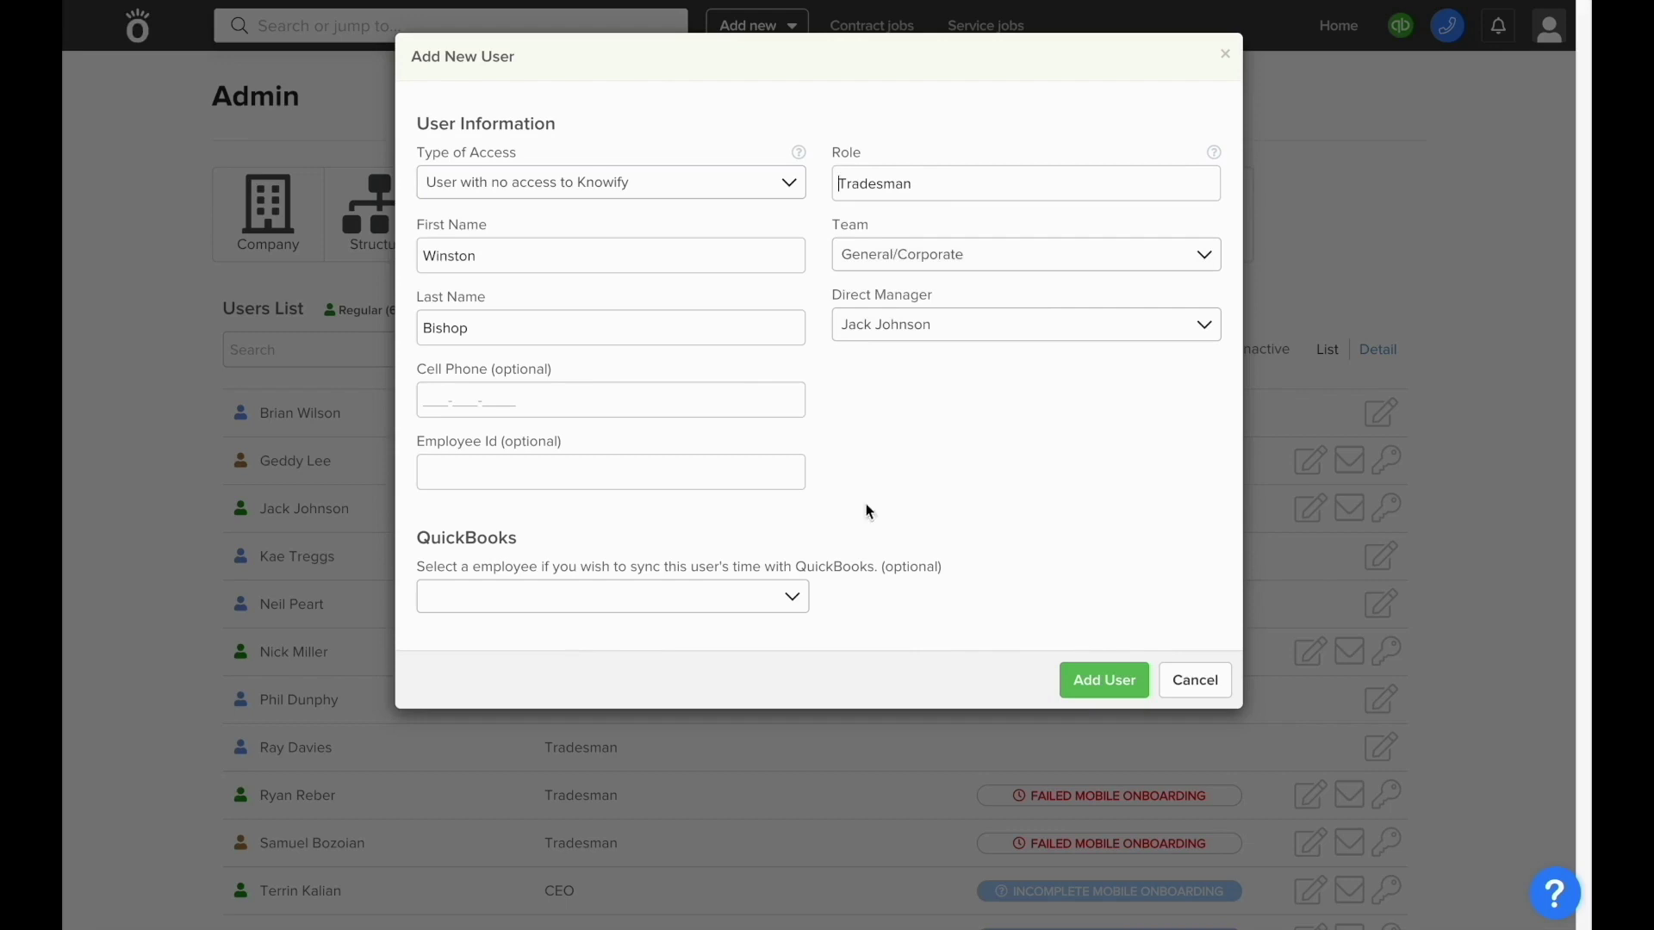
left_click(781, 614)
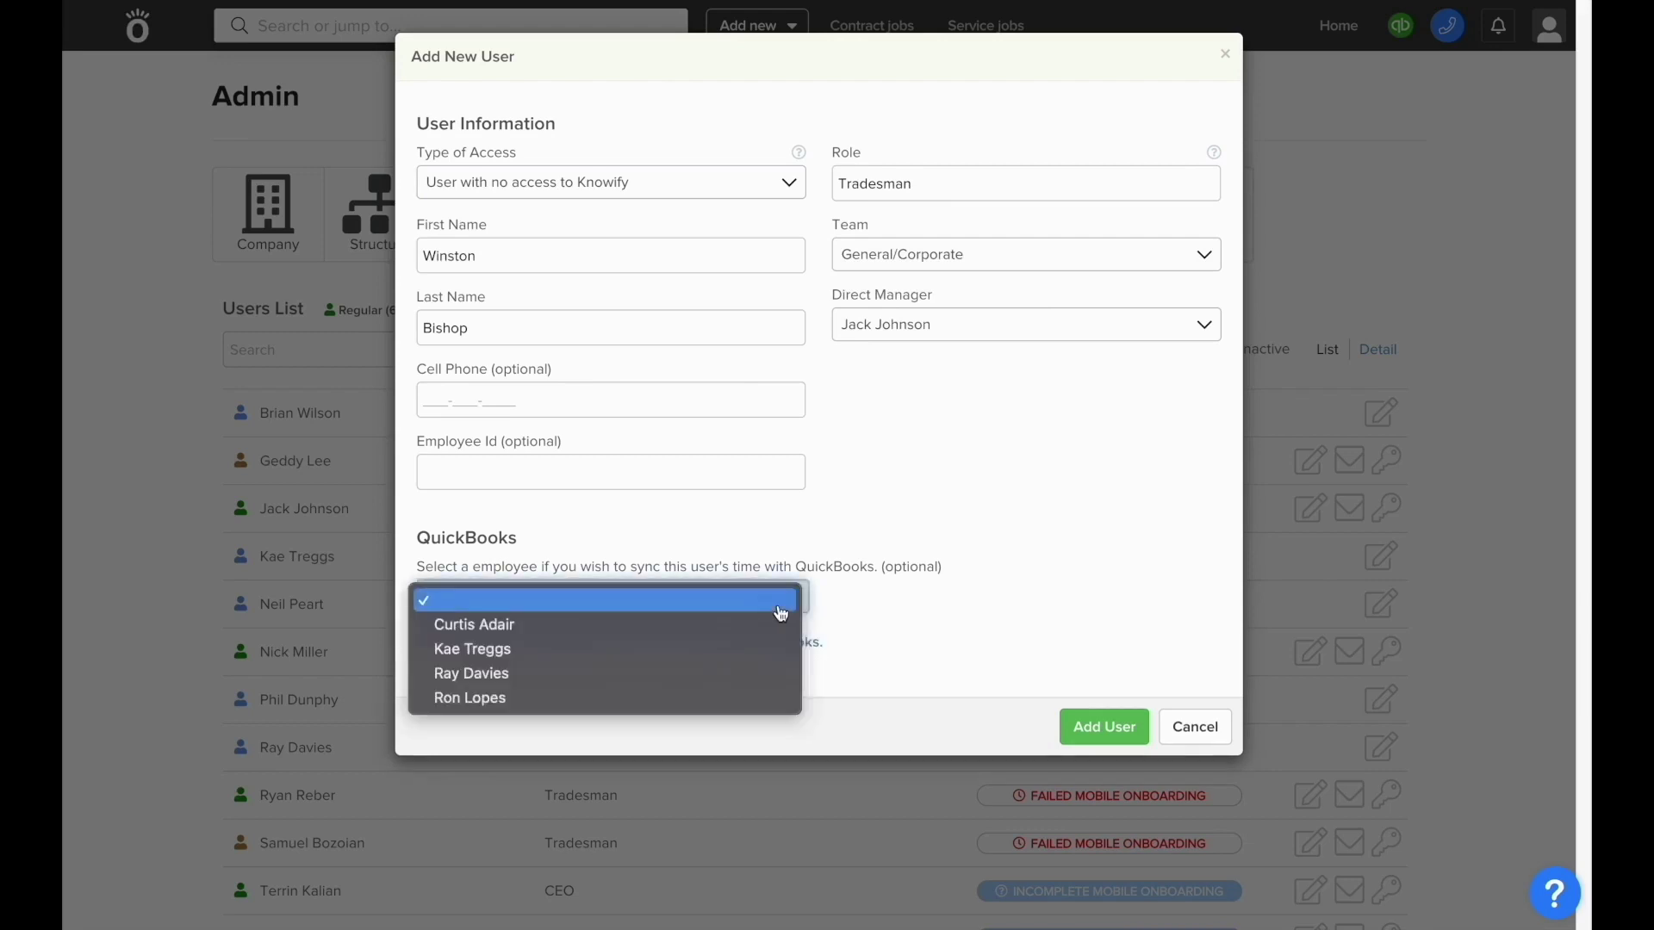
left_click(864, 546)
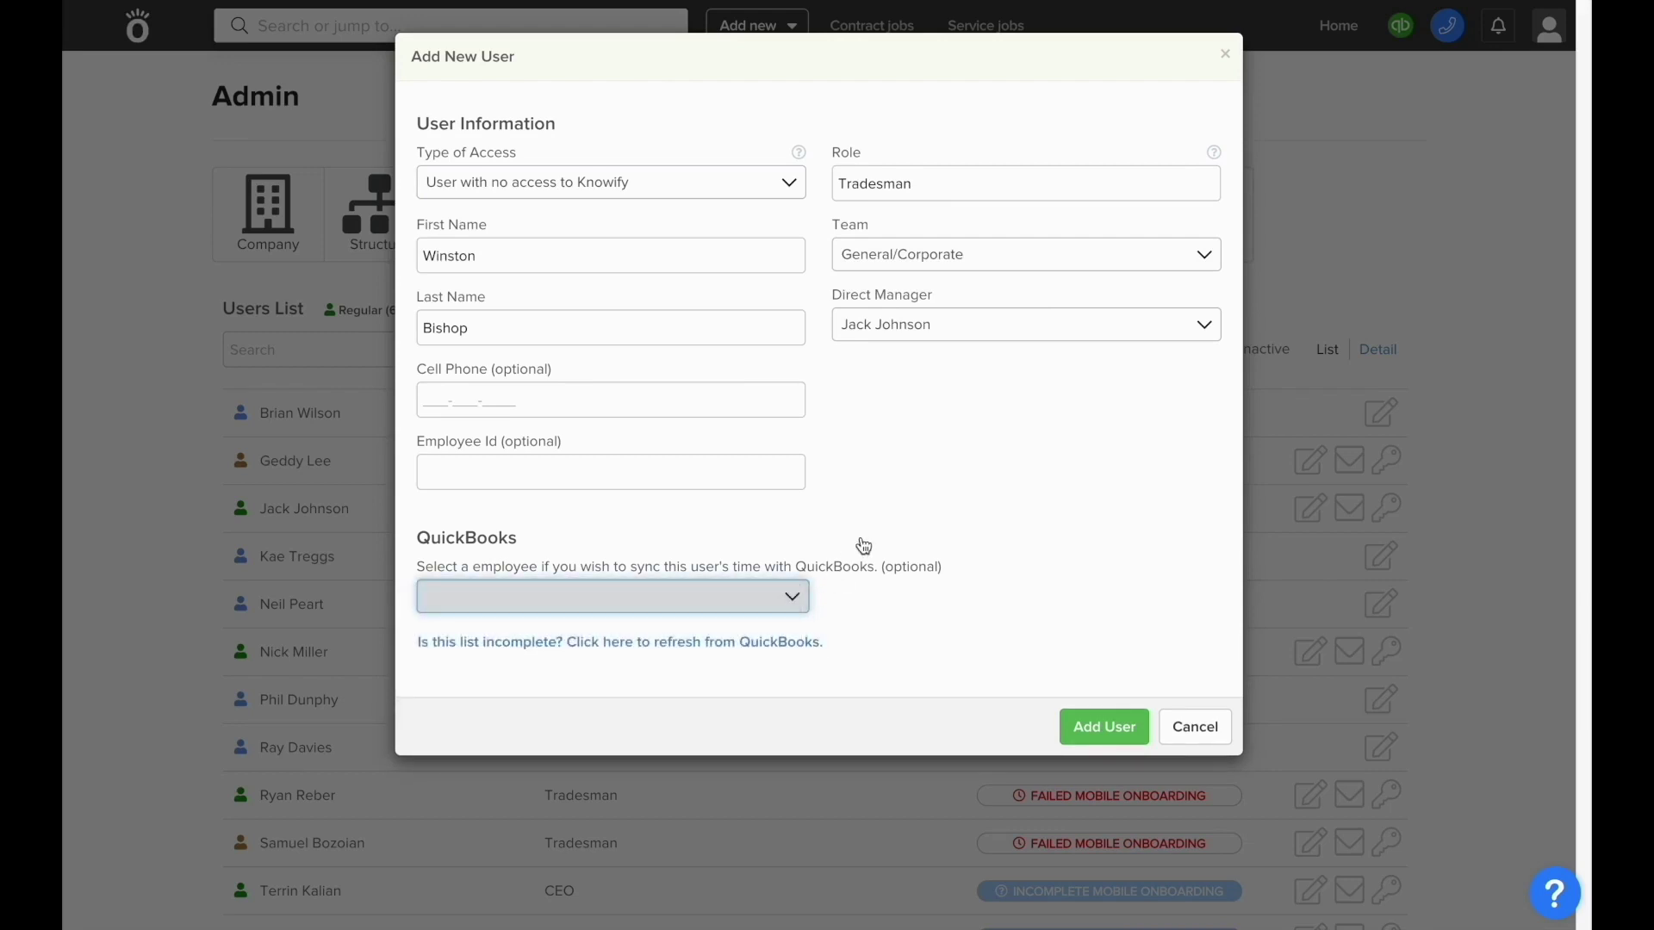
- Switch access to mobile only and enter the user's company e-mail address
left_click(674, 195)
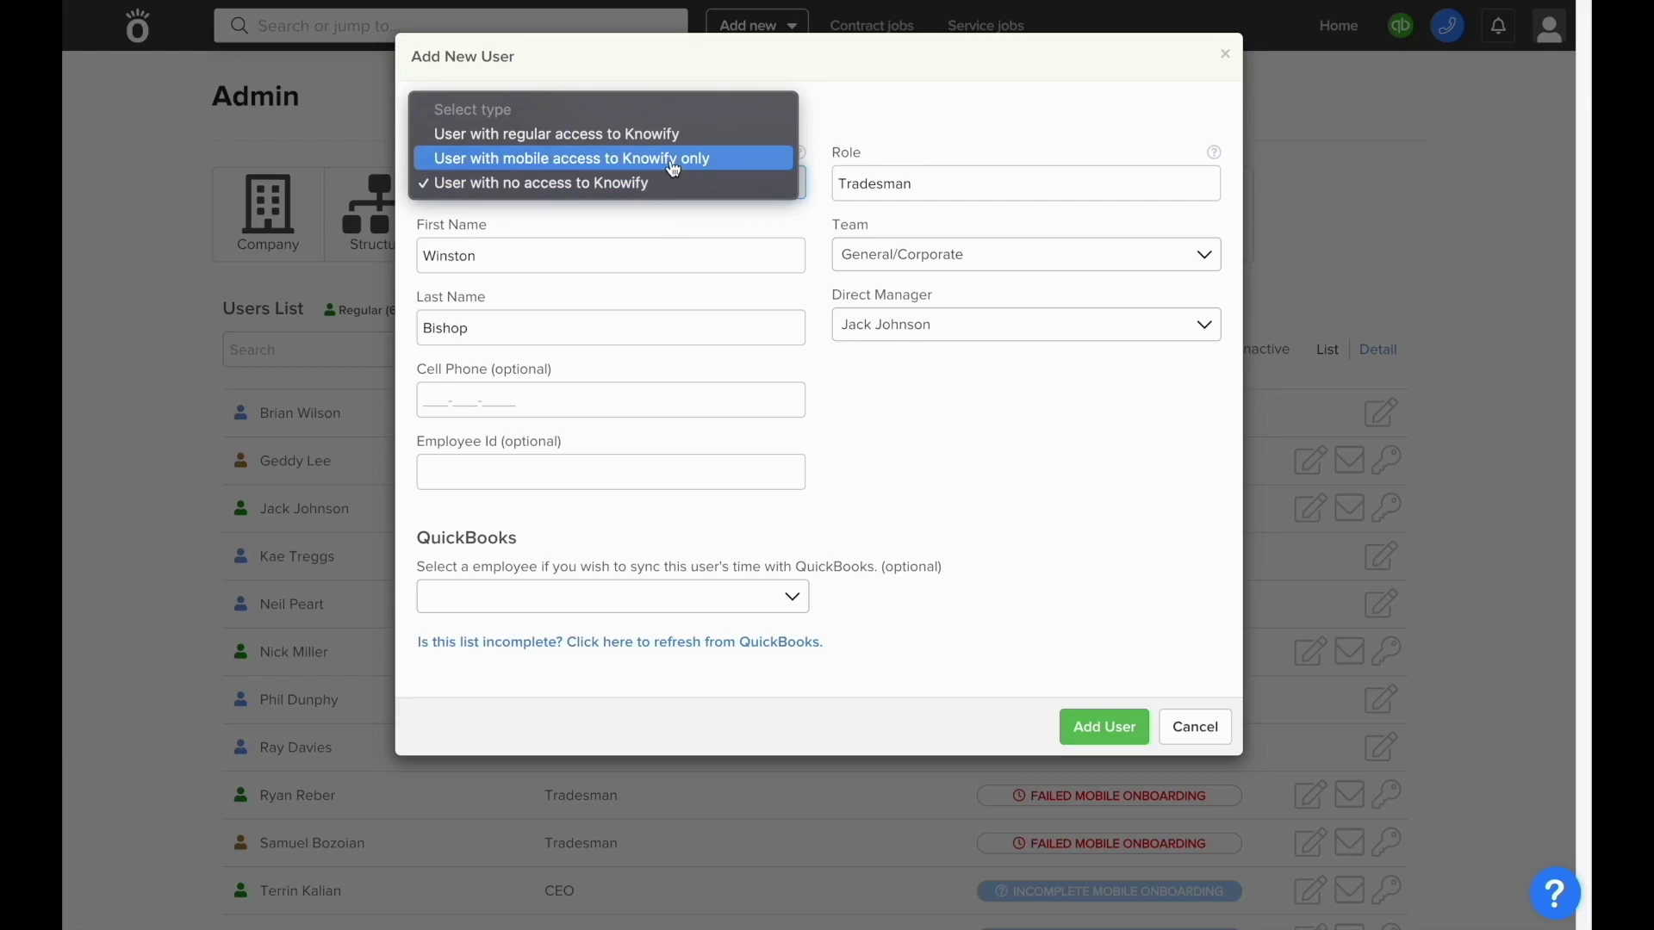
left_click(672, 161)
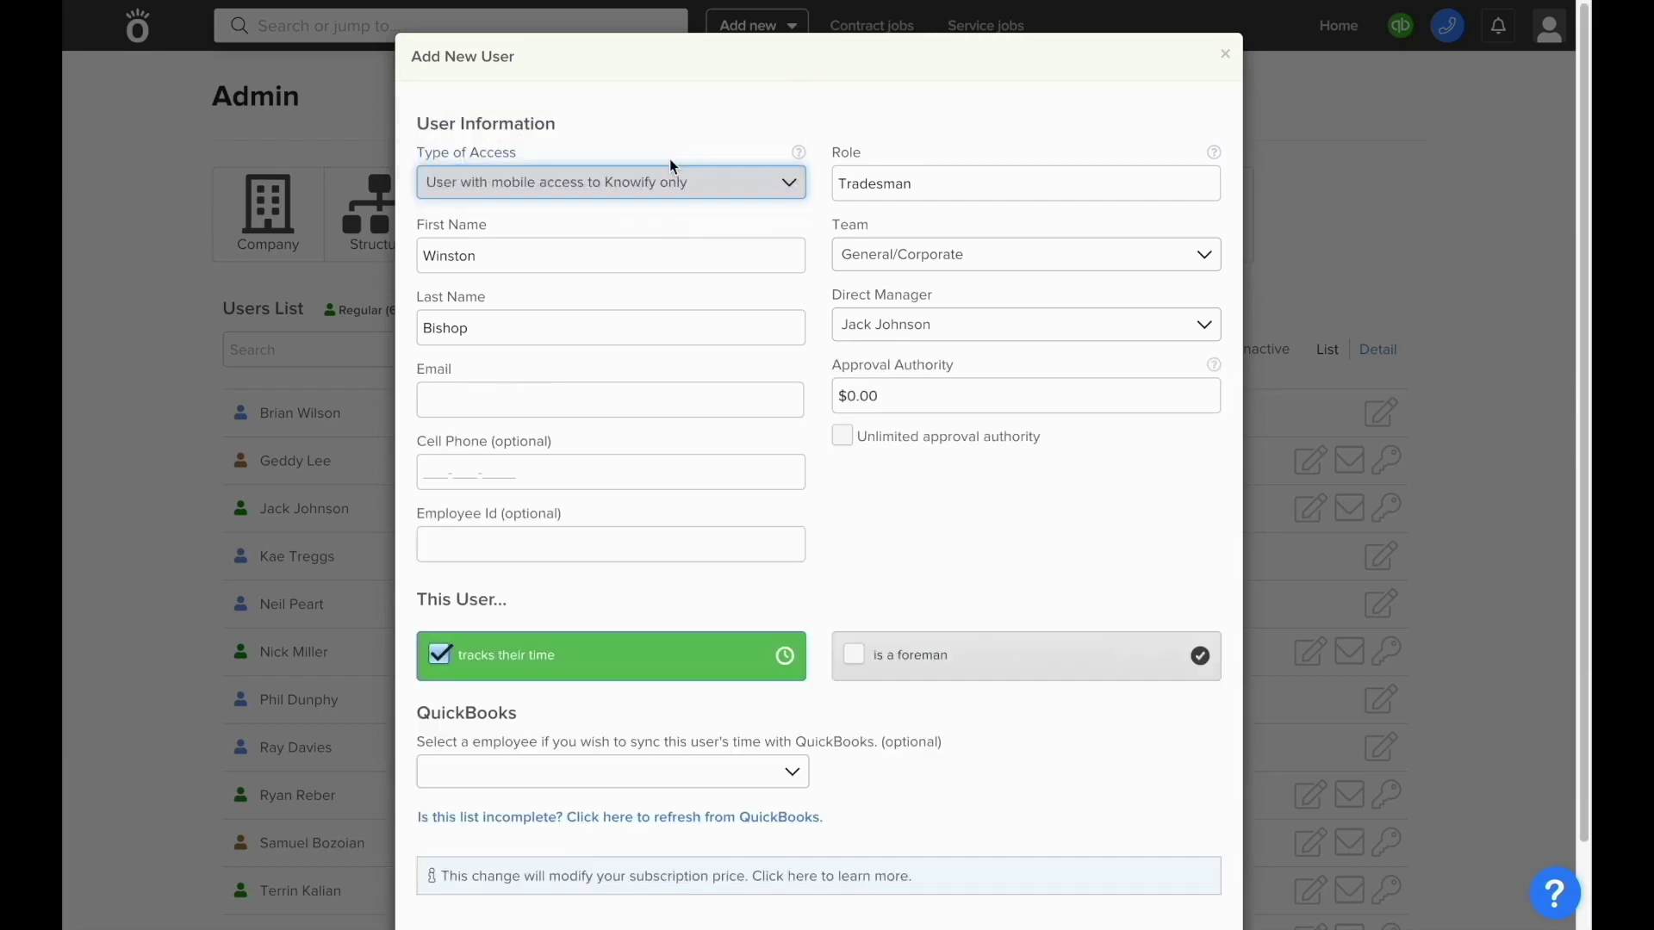
left_click(667, 399)
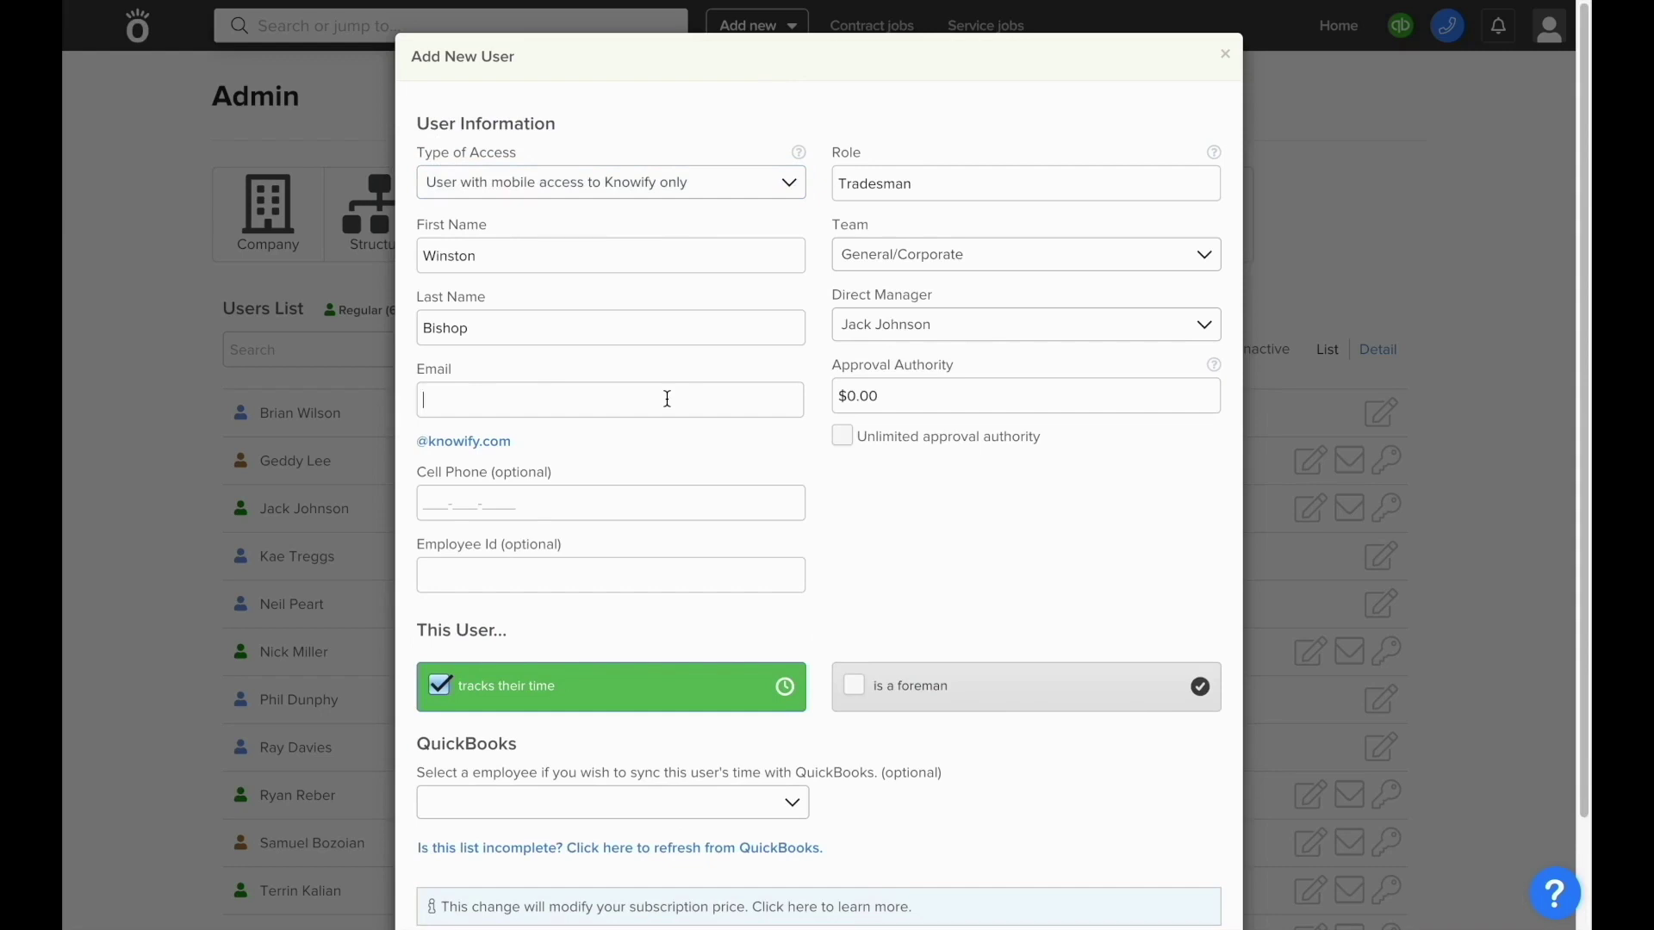
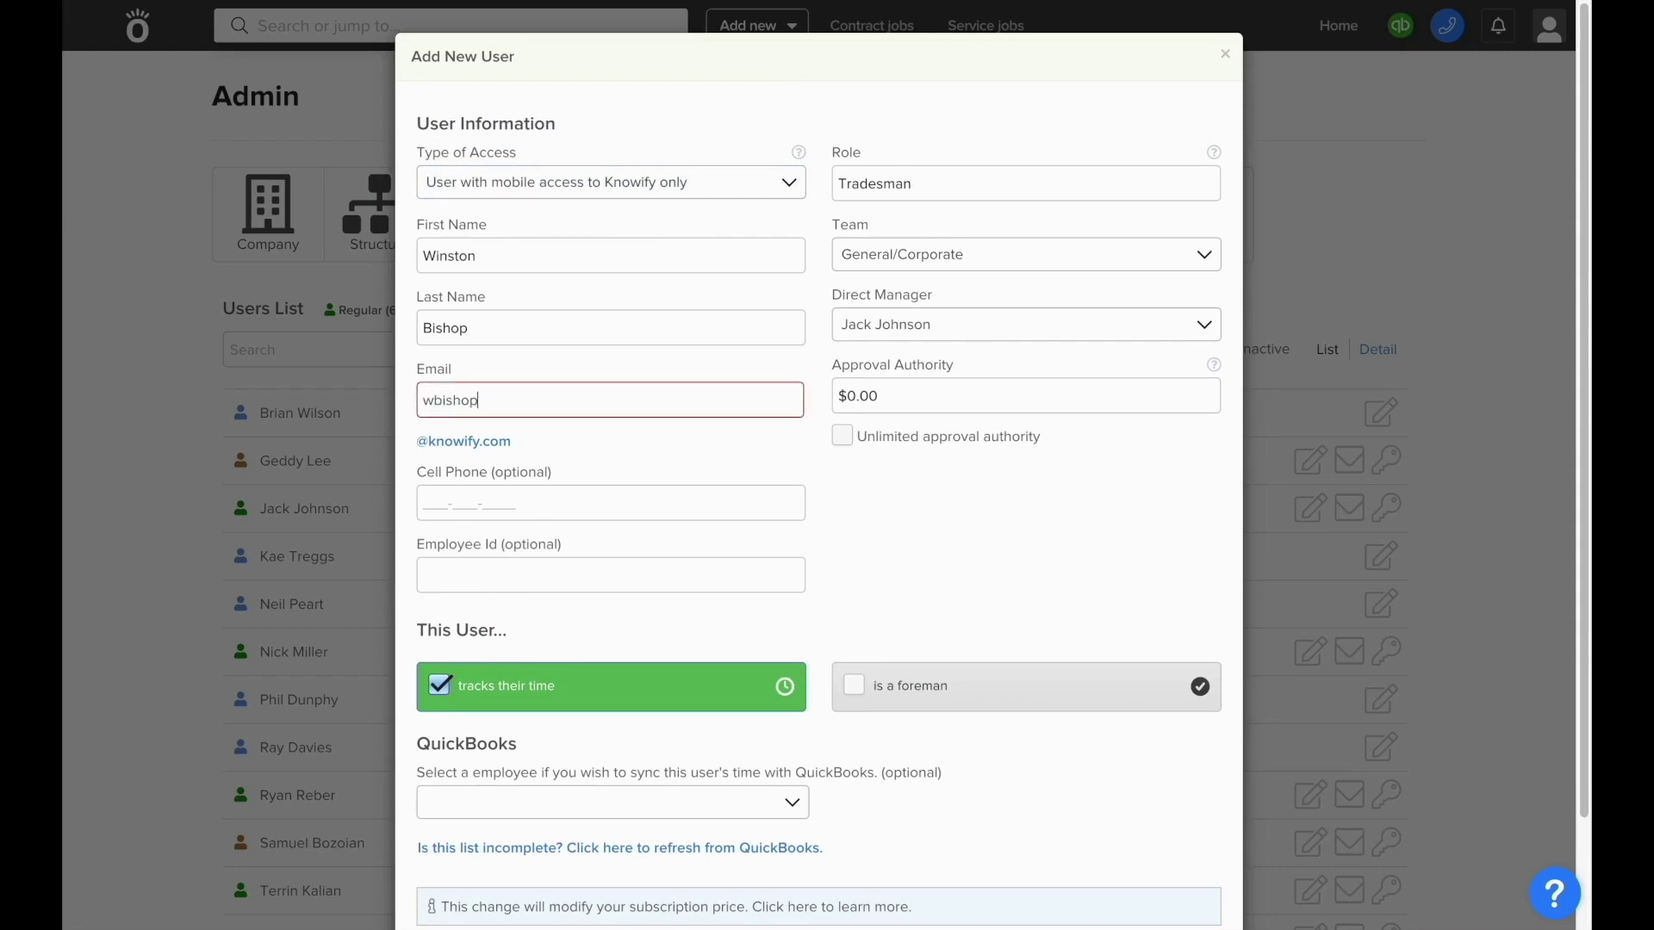
left_click(494, 440)
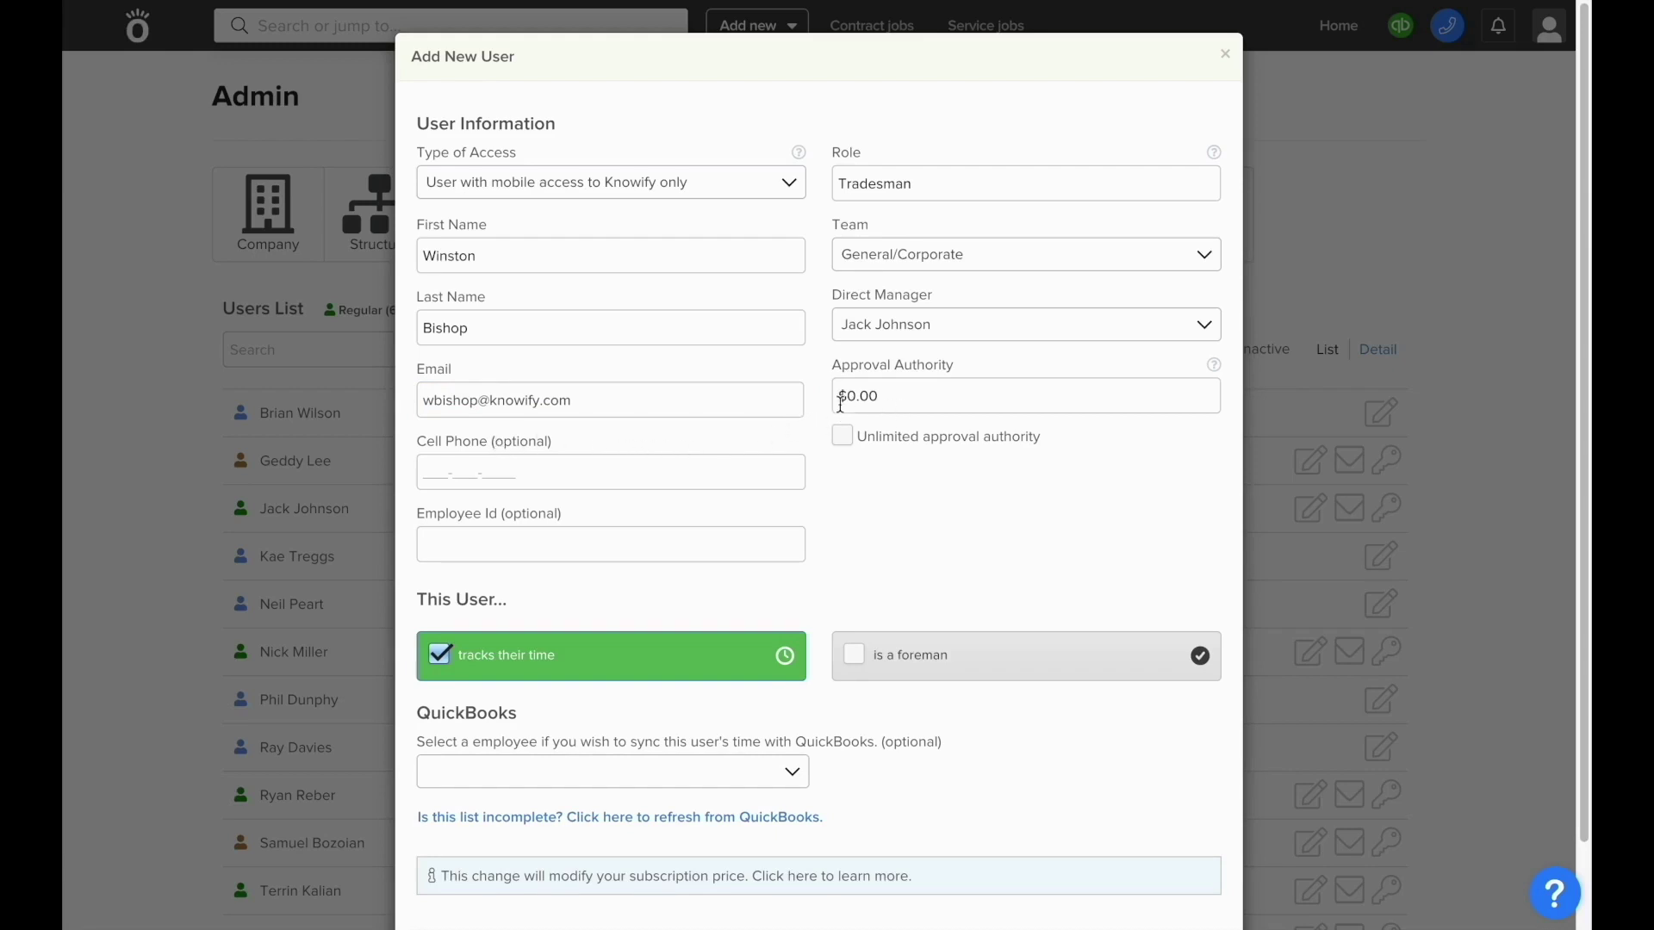
- Set approval authority to $100.00 and mark the user as a foreman
left_click(879, 400)
type("100")
left_click(863, 491)
left_click(855, 656)
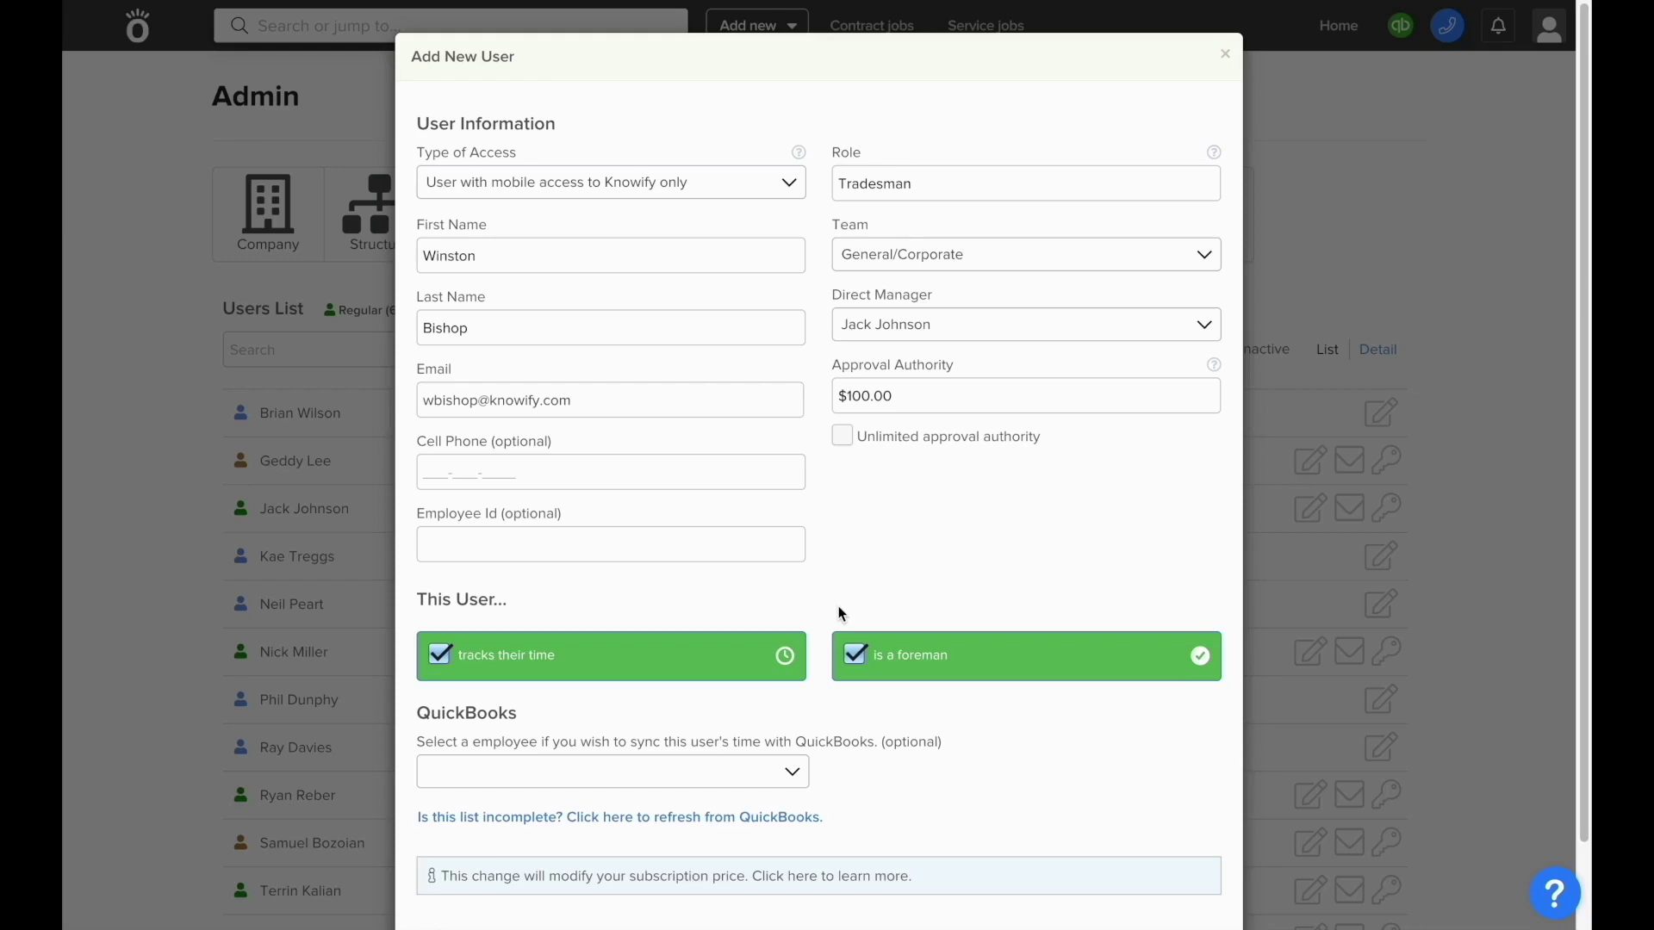
- Give the user regular access and tick 'managing vendor bills' and 'invoicing clients'
left_click(683, 193)
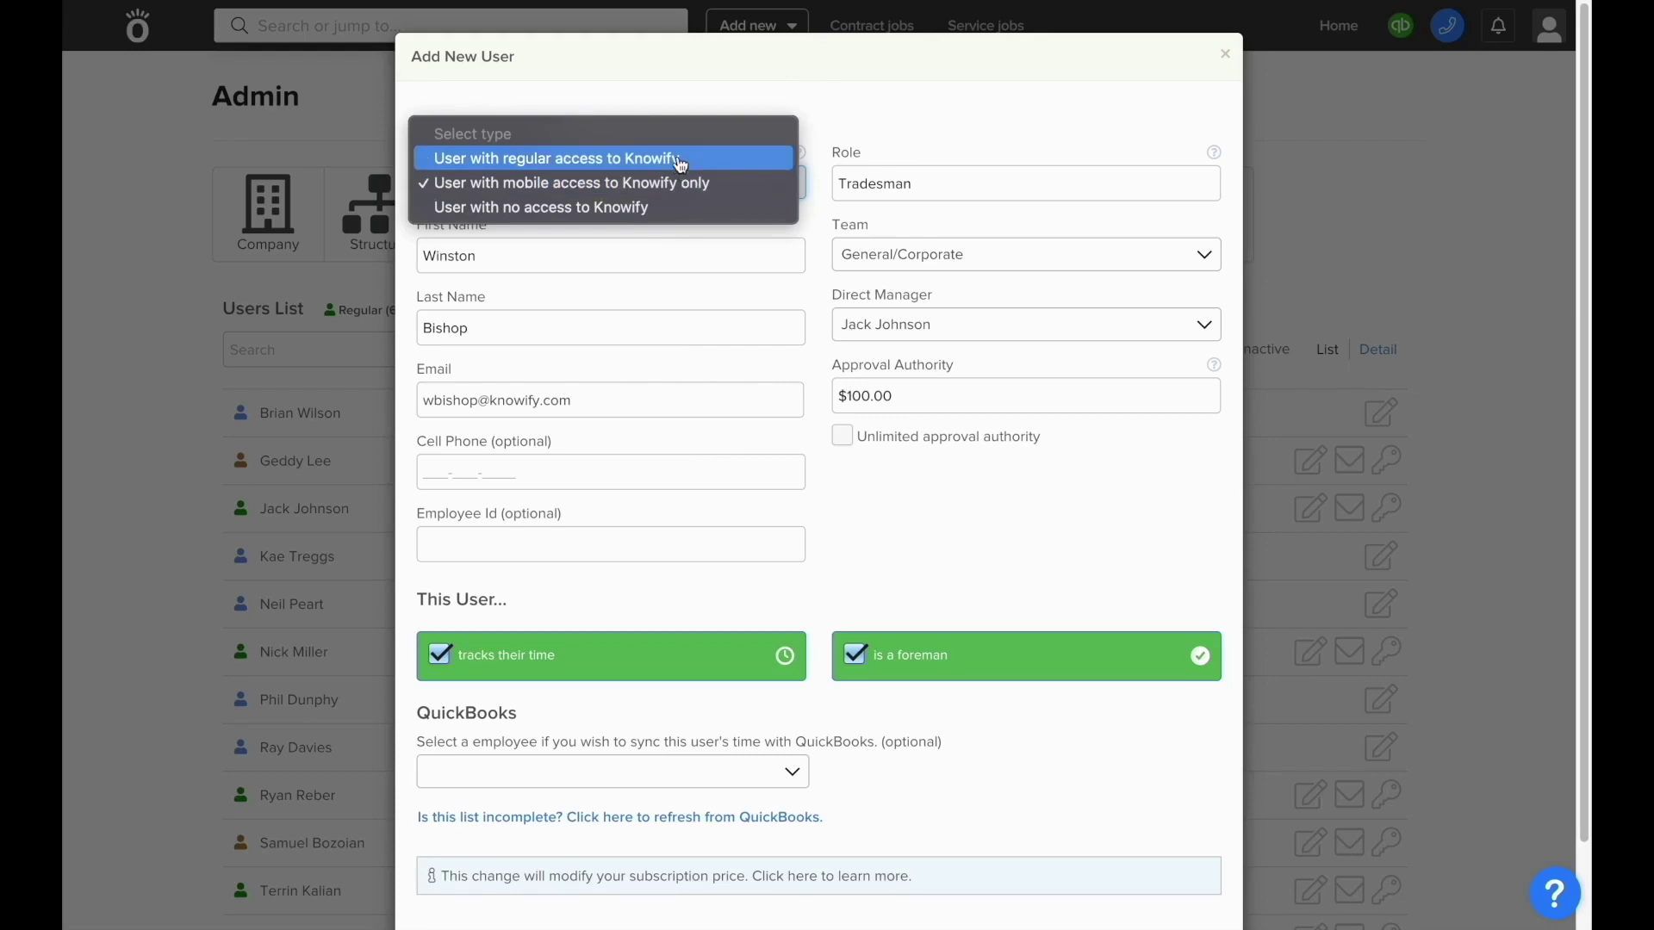
left_click(680, 160)
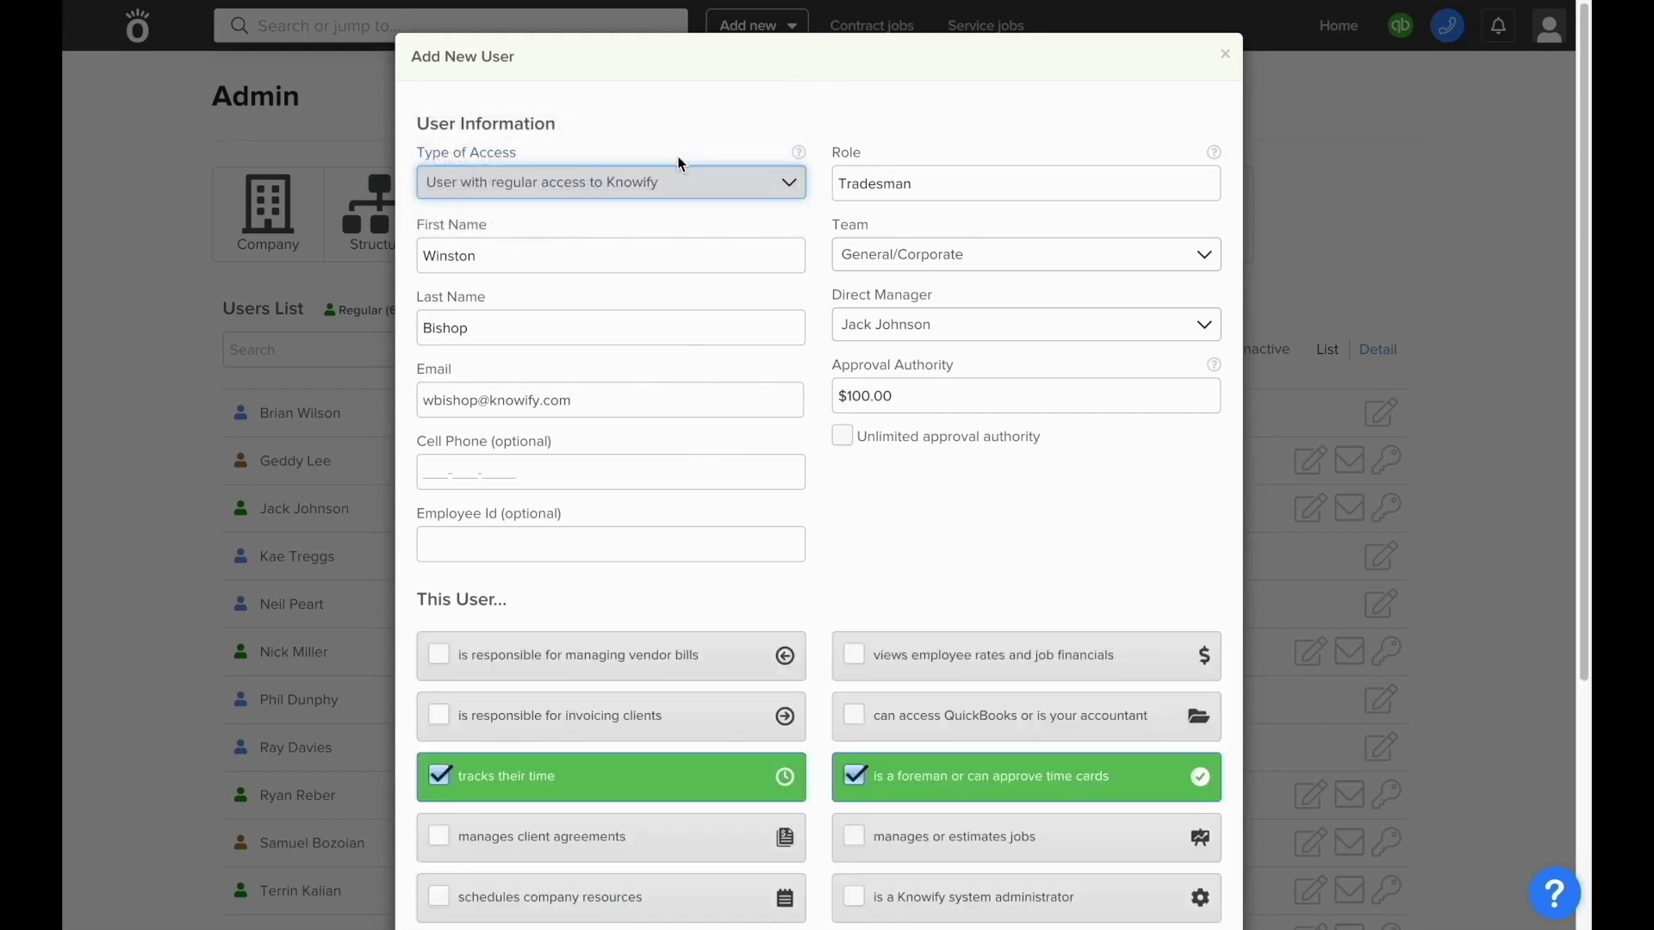
scroll(842, 448, "down", 2)
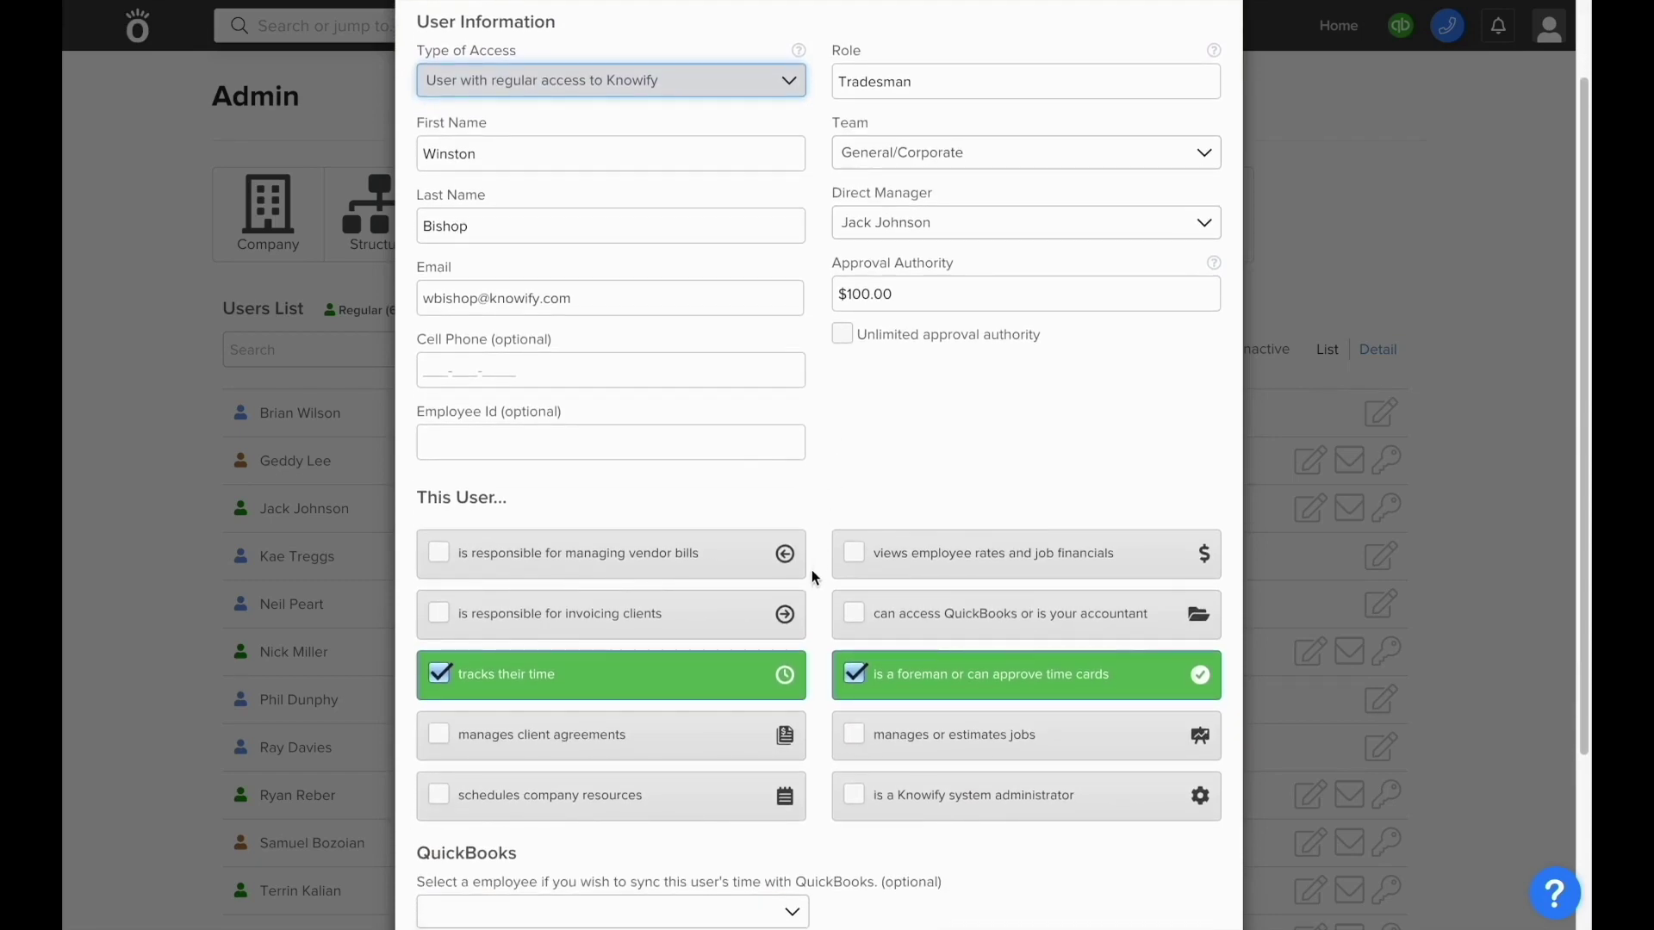
left_click(686, 577)
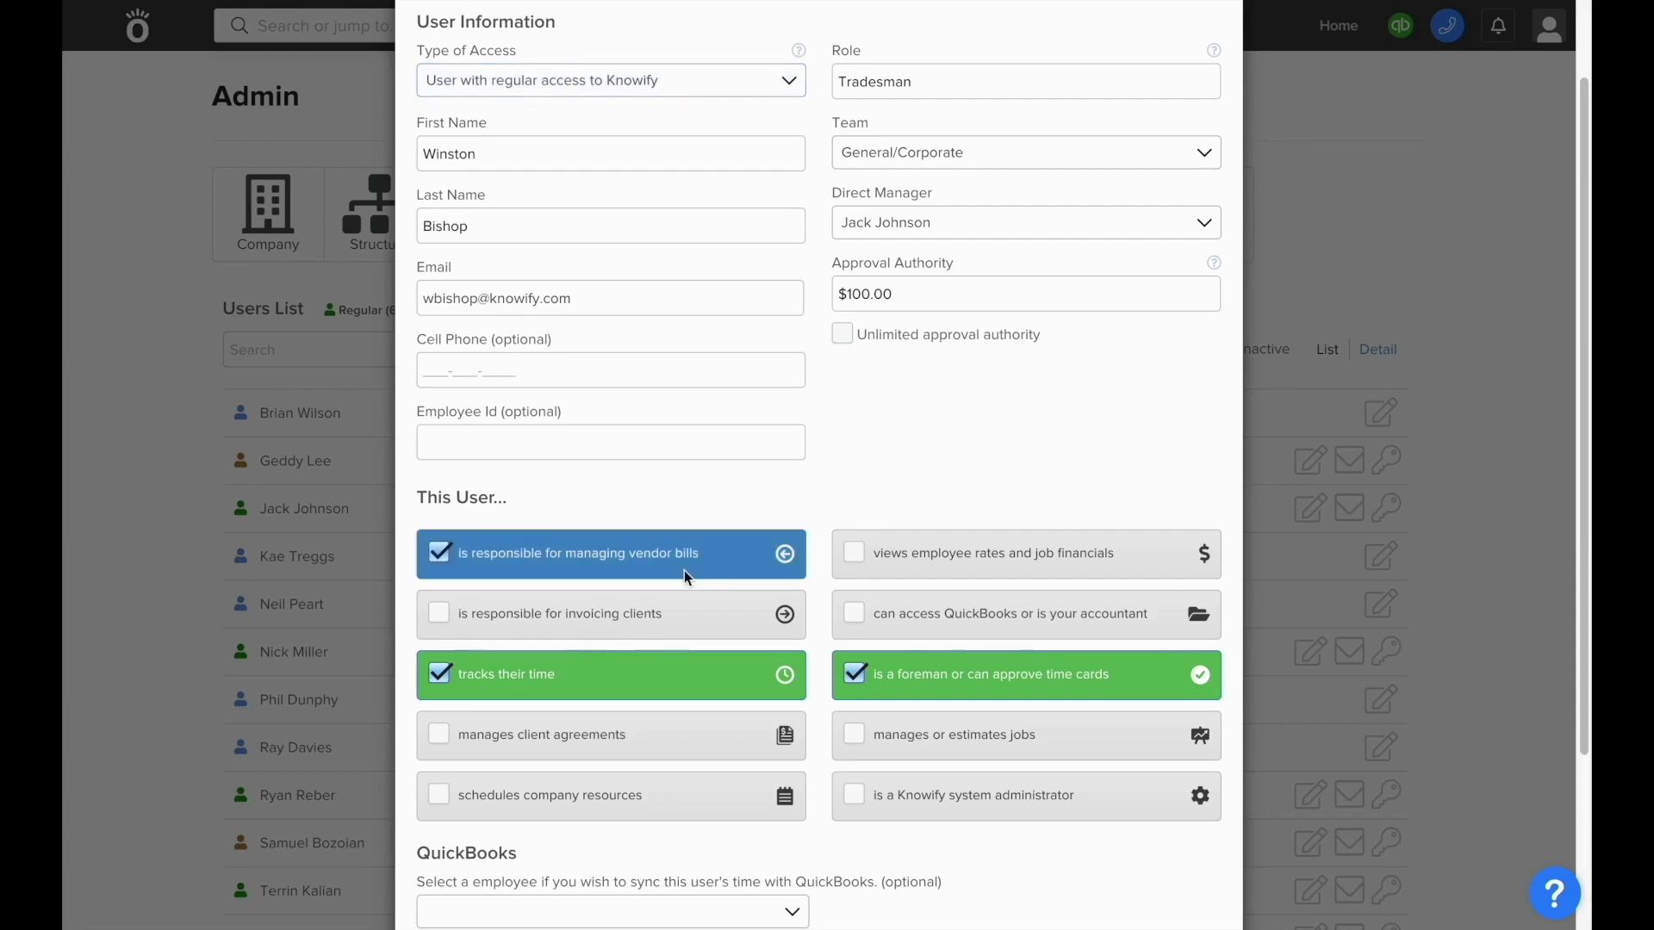
left_click(690, 636)
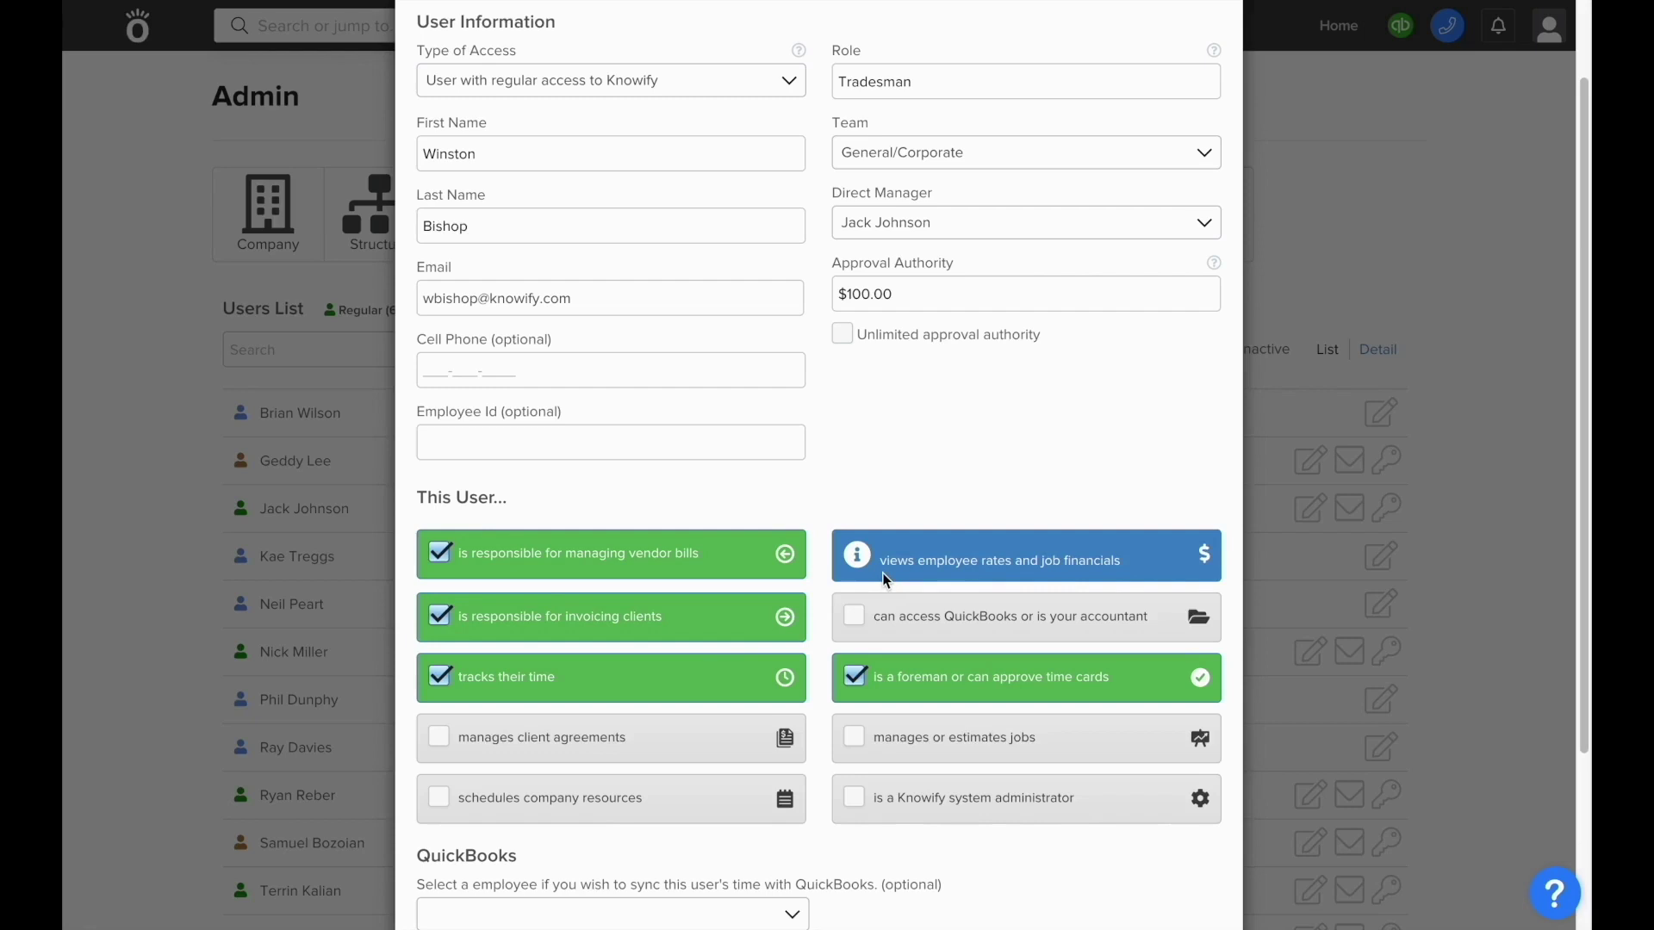
- Tick QuickBooks access, client agreements, scheduling company resources and system administrator for the user
left_click(891, 634)
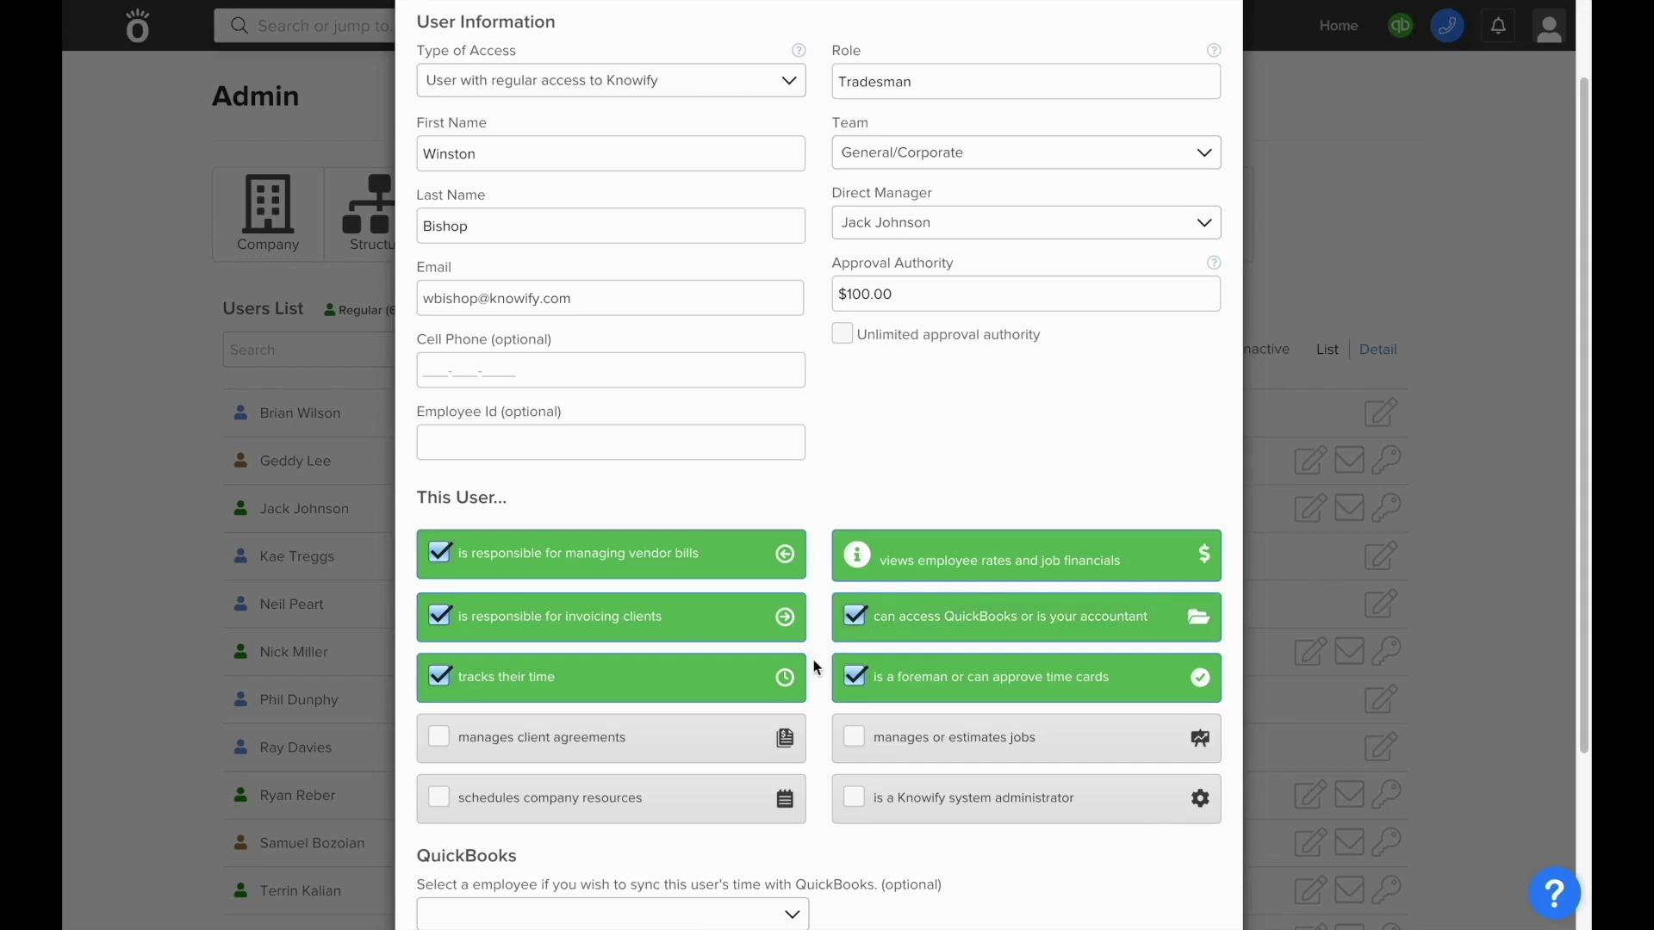
left_click(789, 758)
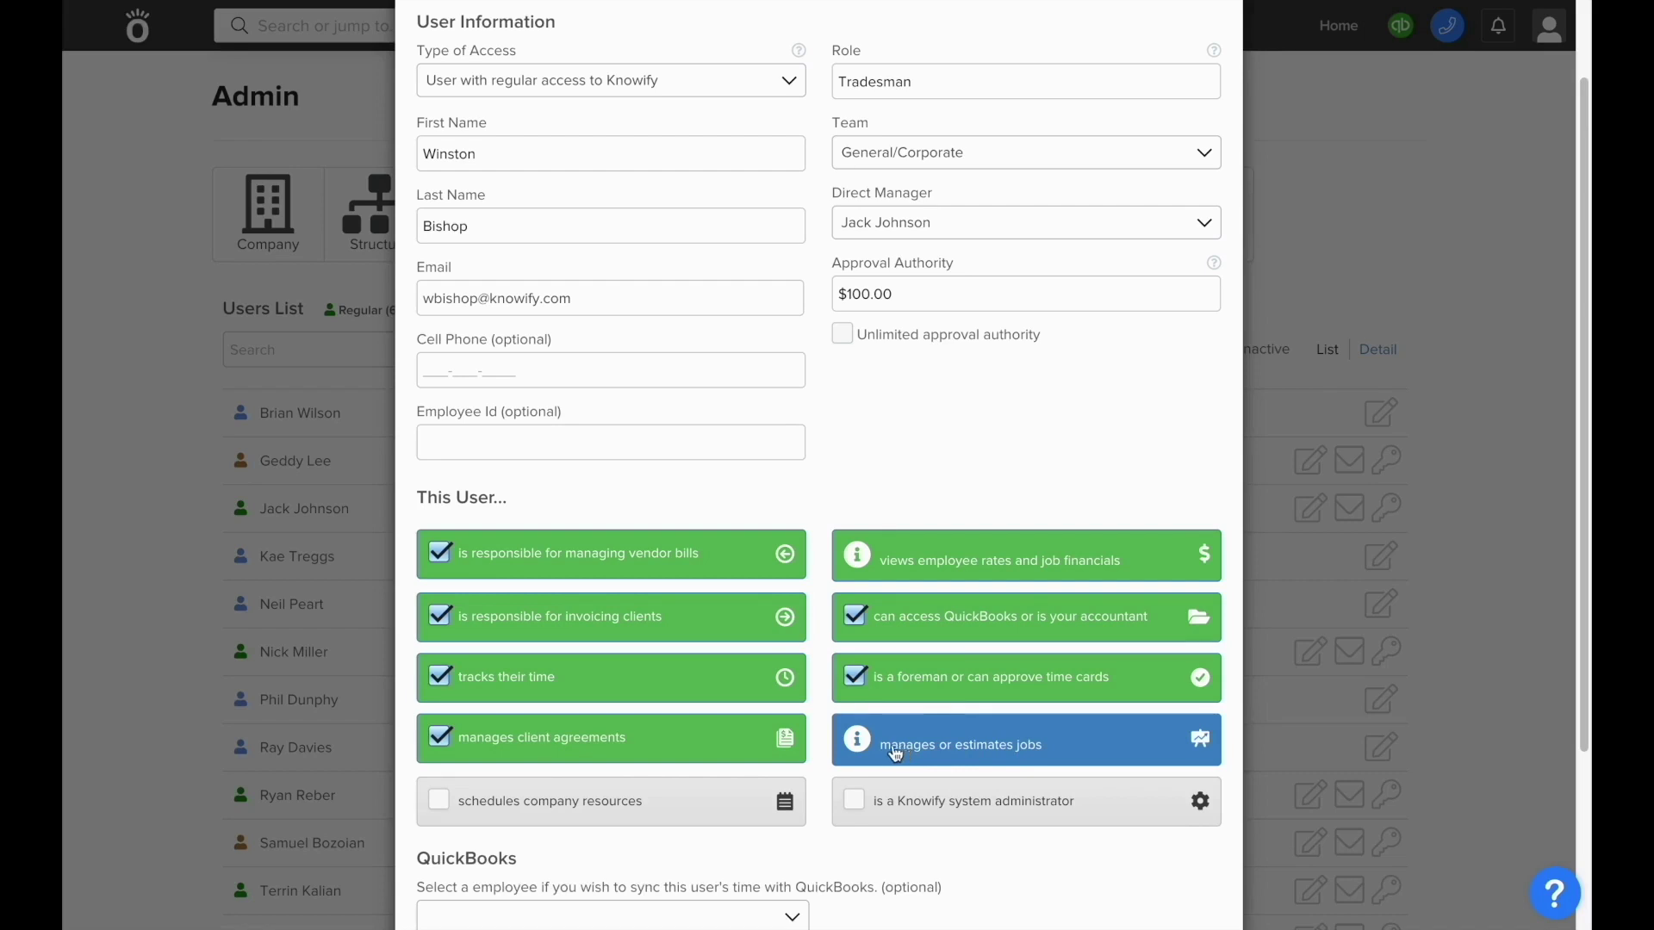
left_click(769, 825)
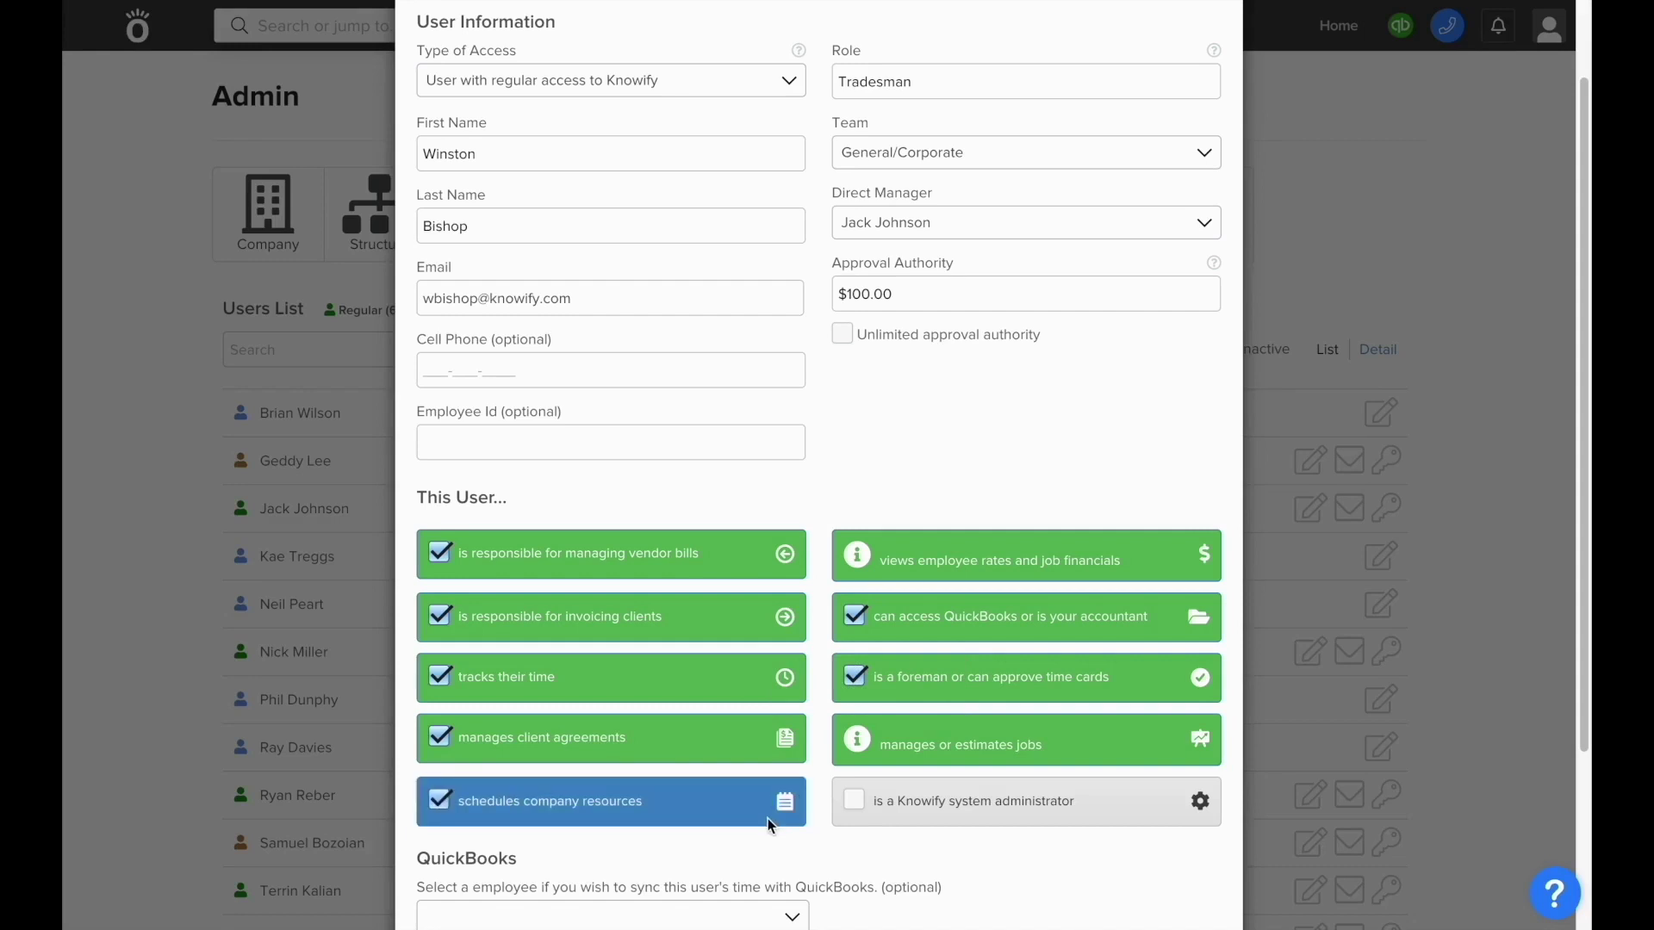
scroll(769, 824, "down", 1)
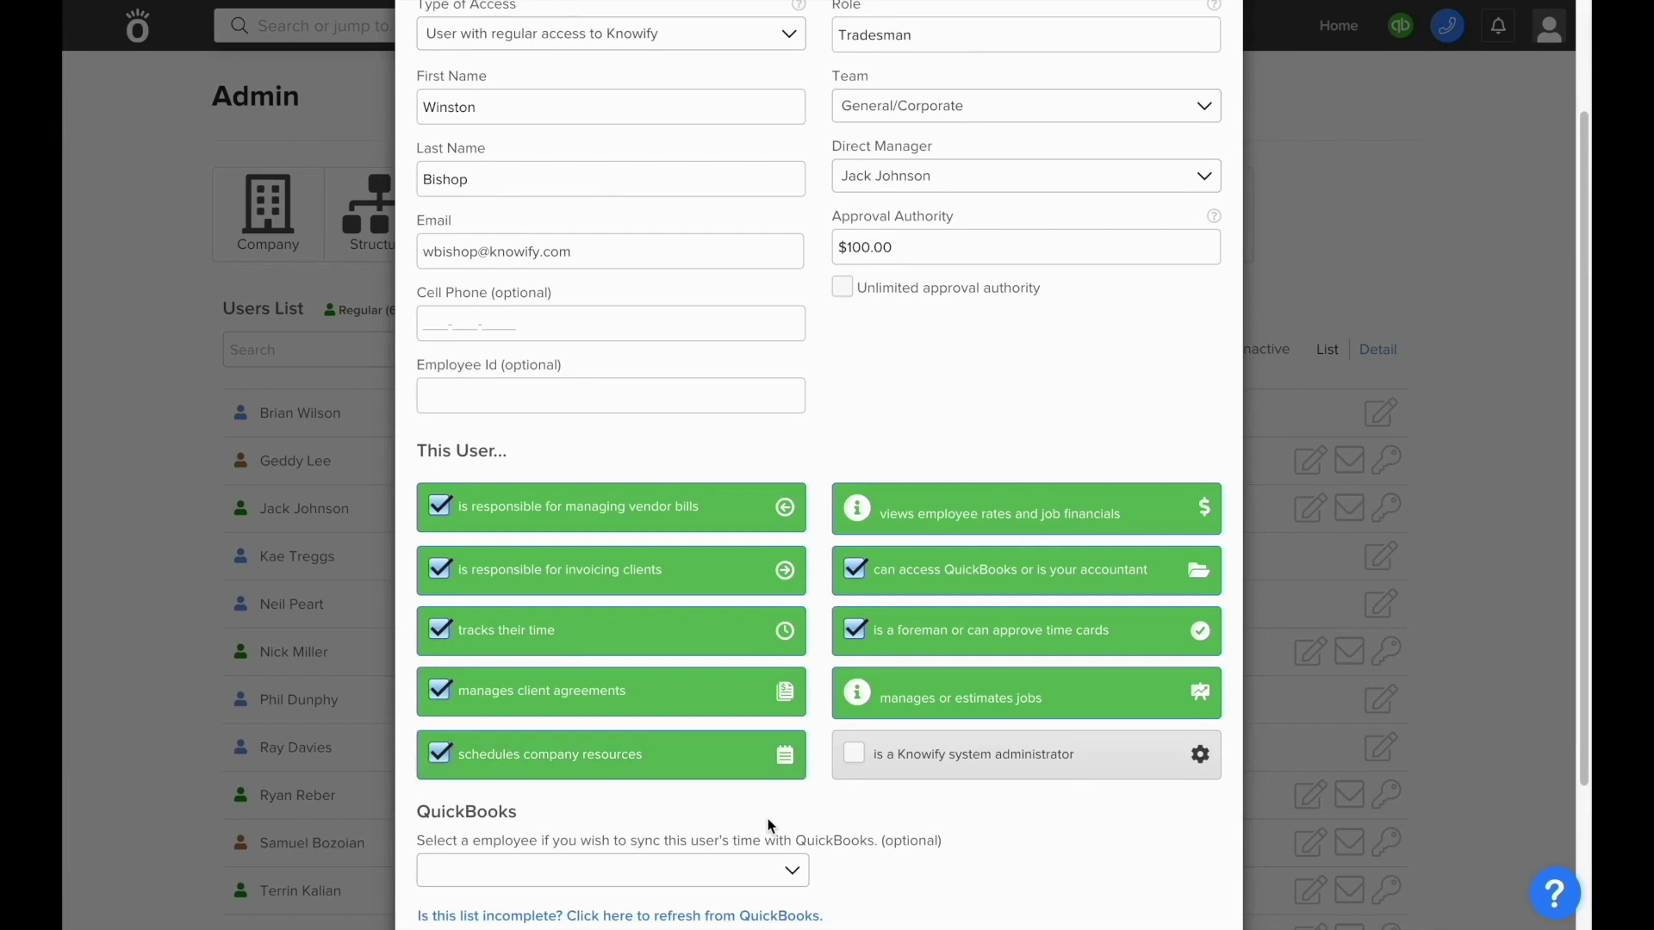
left_click(881, 780)
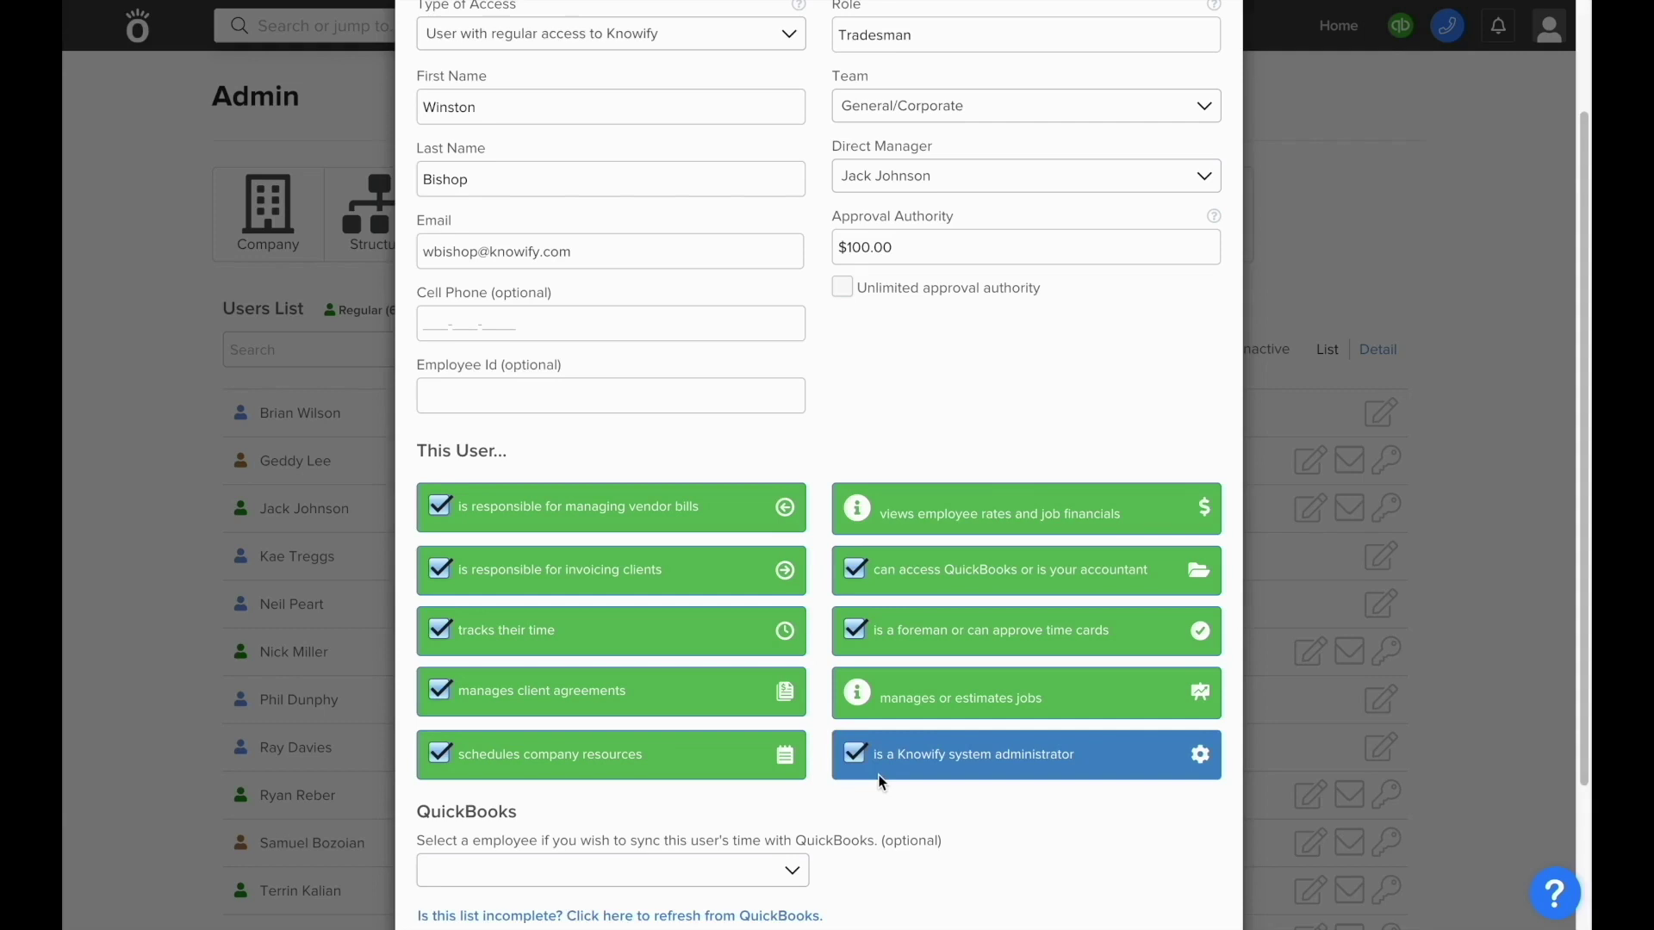
scroll(883, 781, "down", 4)
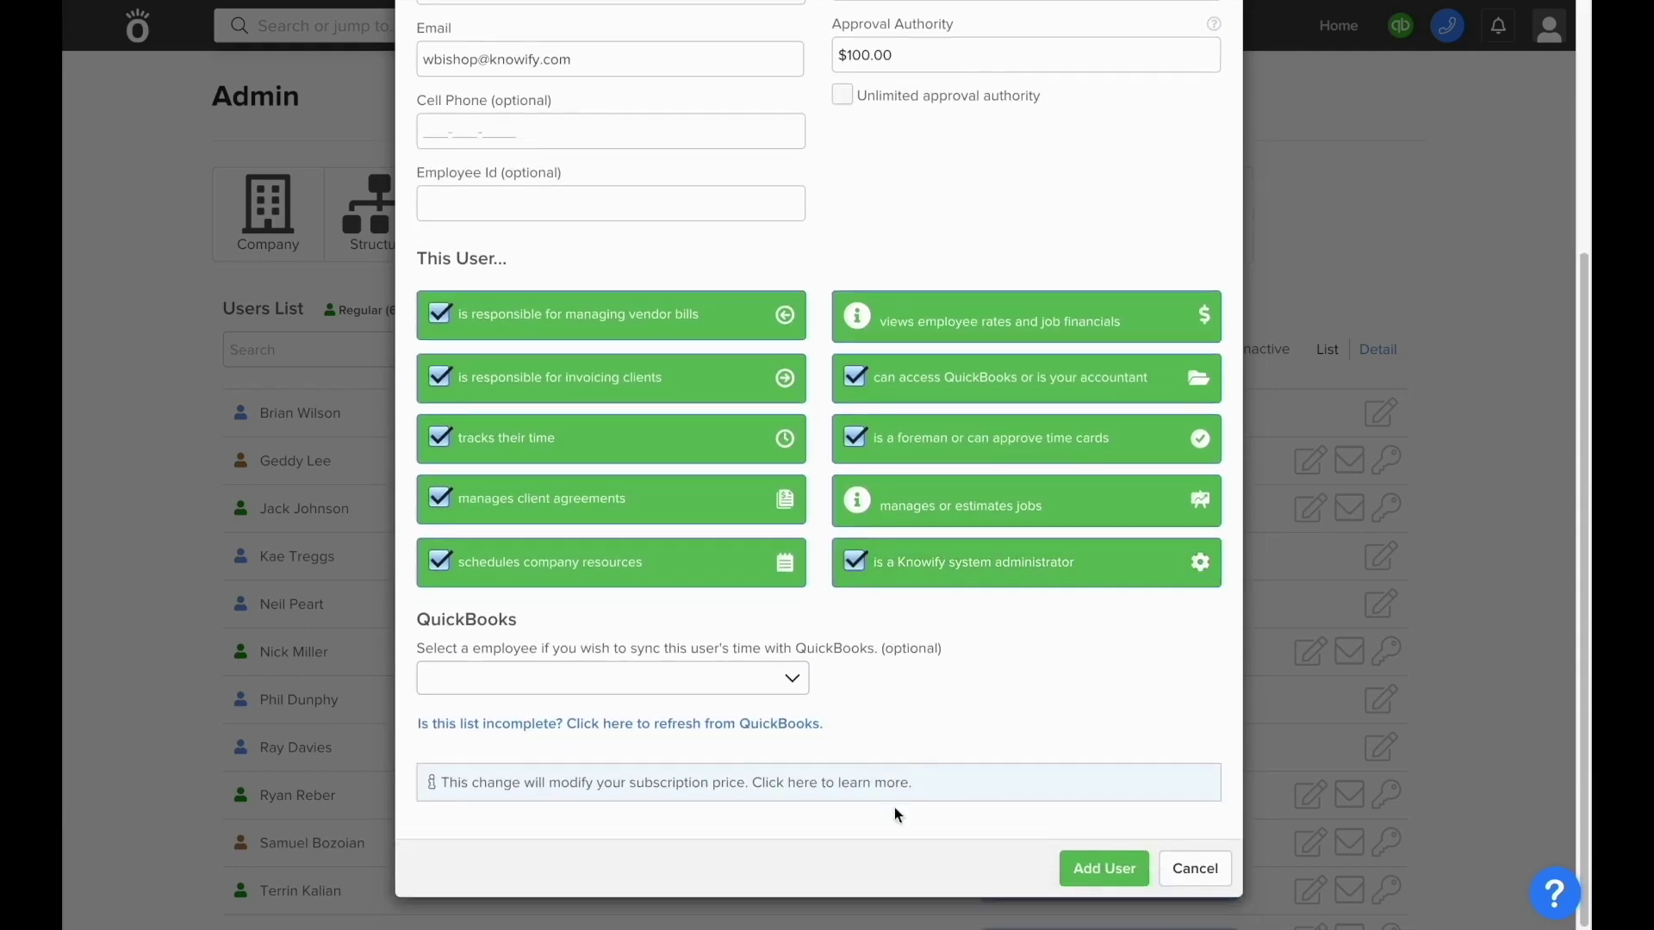
- Save the new user with Add User
left_click(1089, 875)
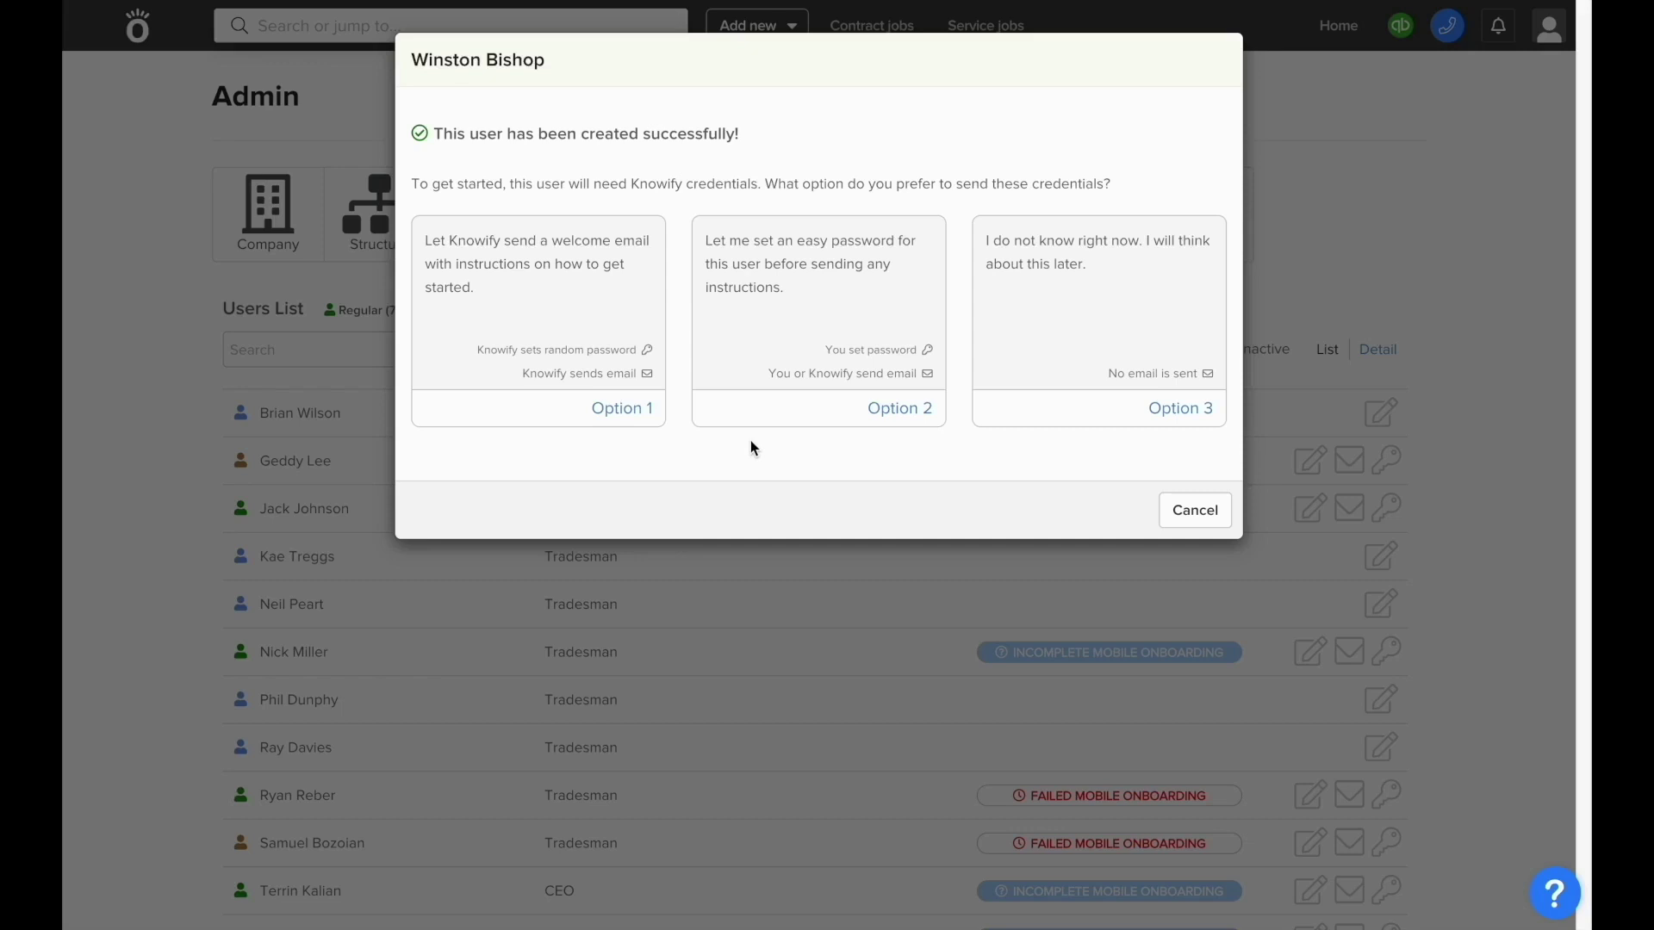
- Postpone sending login credentials, then search for the new user and open them for editing
left_click(1035, 410)
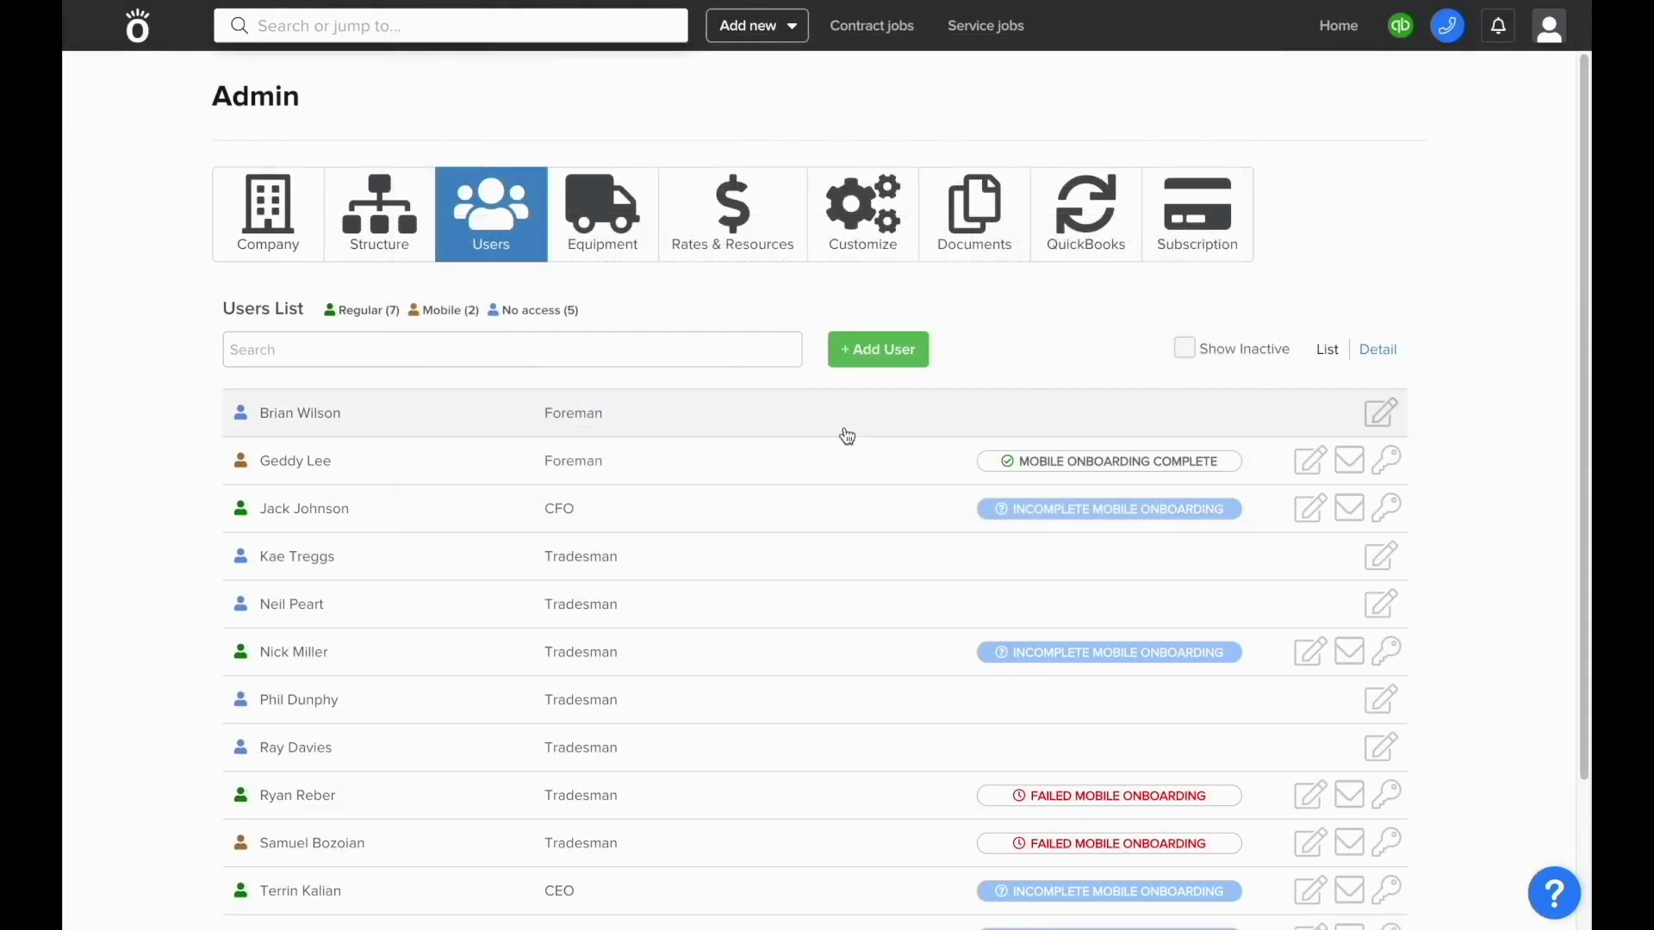
left_click(710, 352)
type("win")
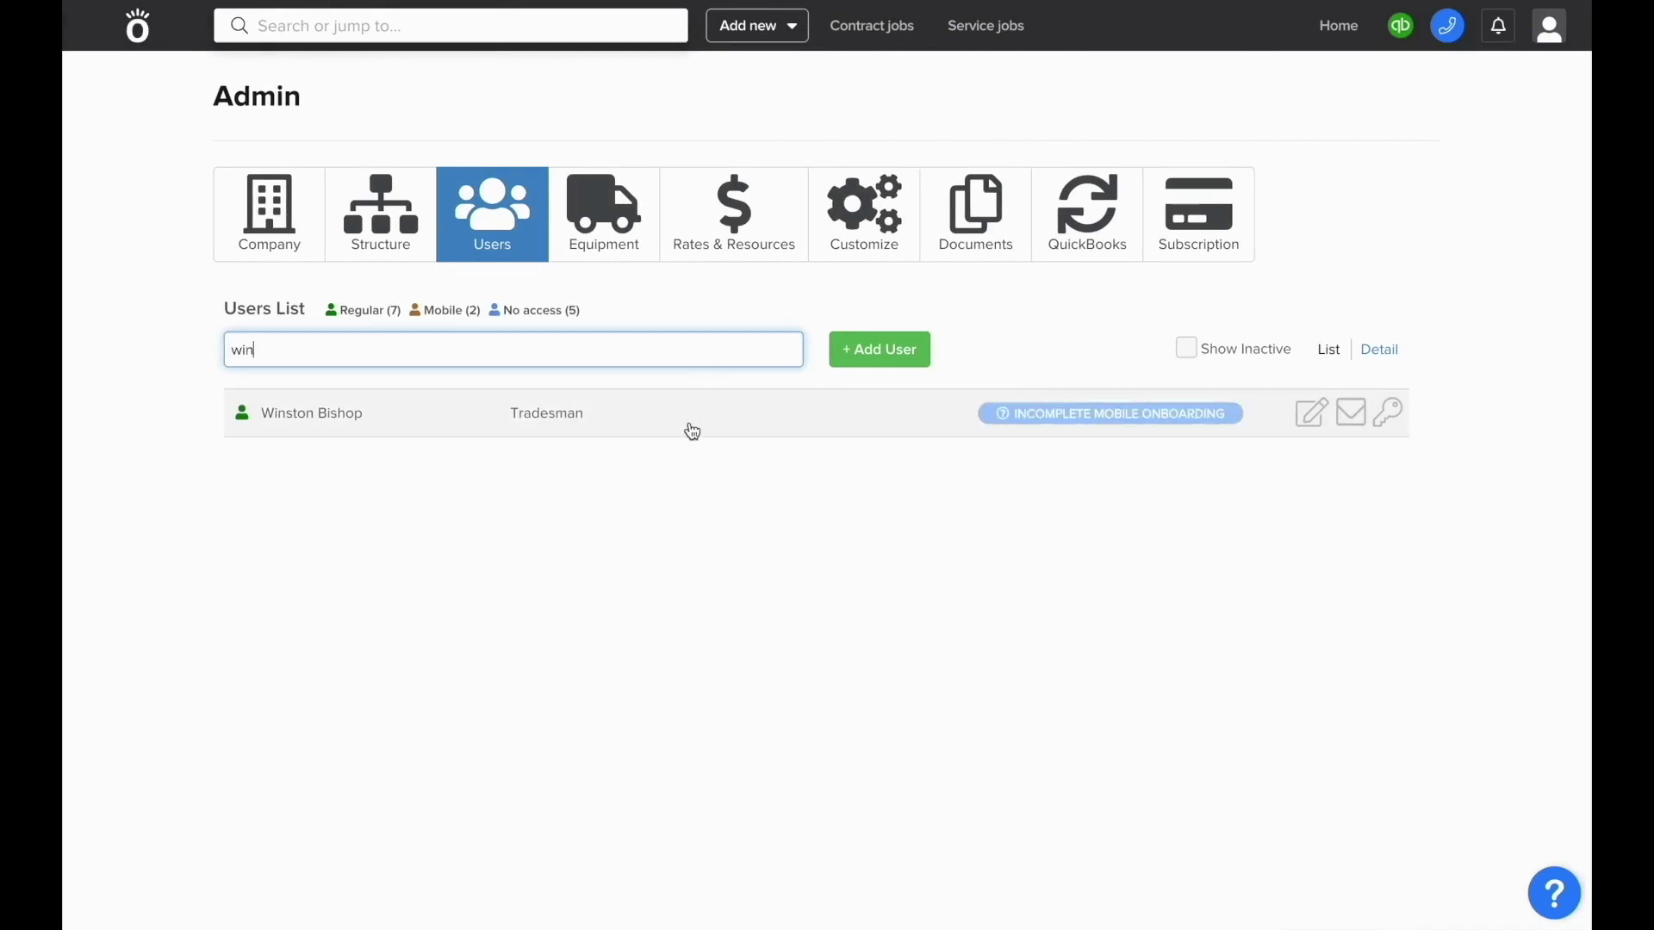
left_click(1310, 415)
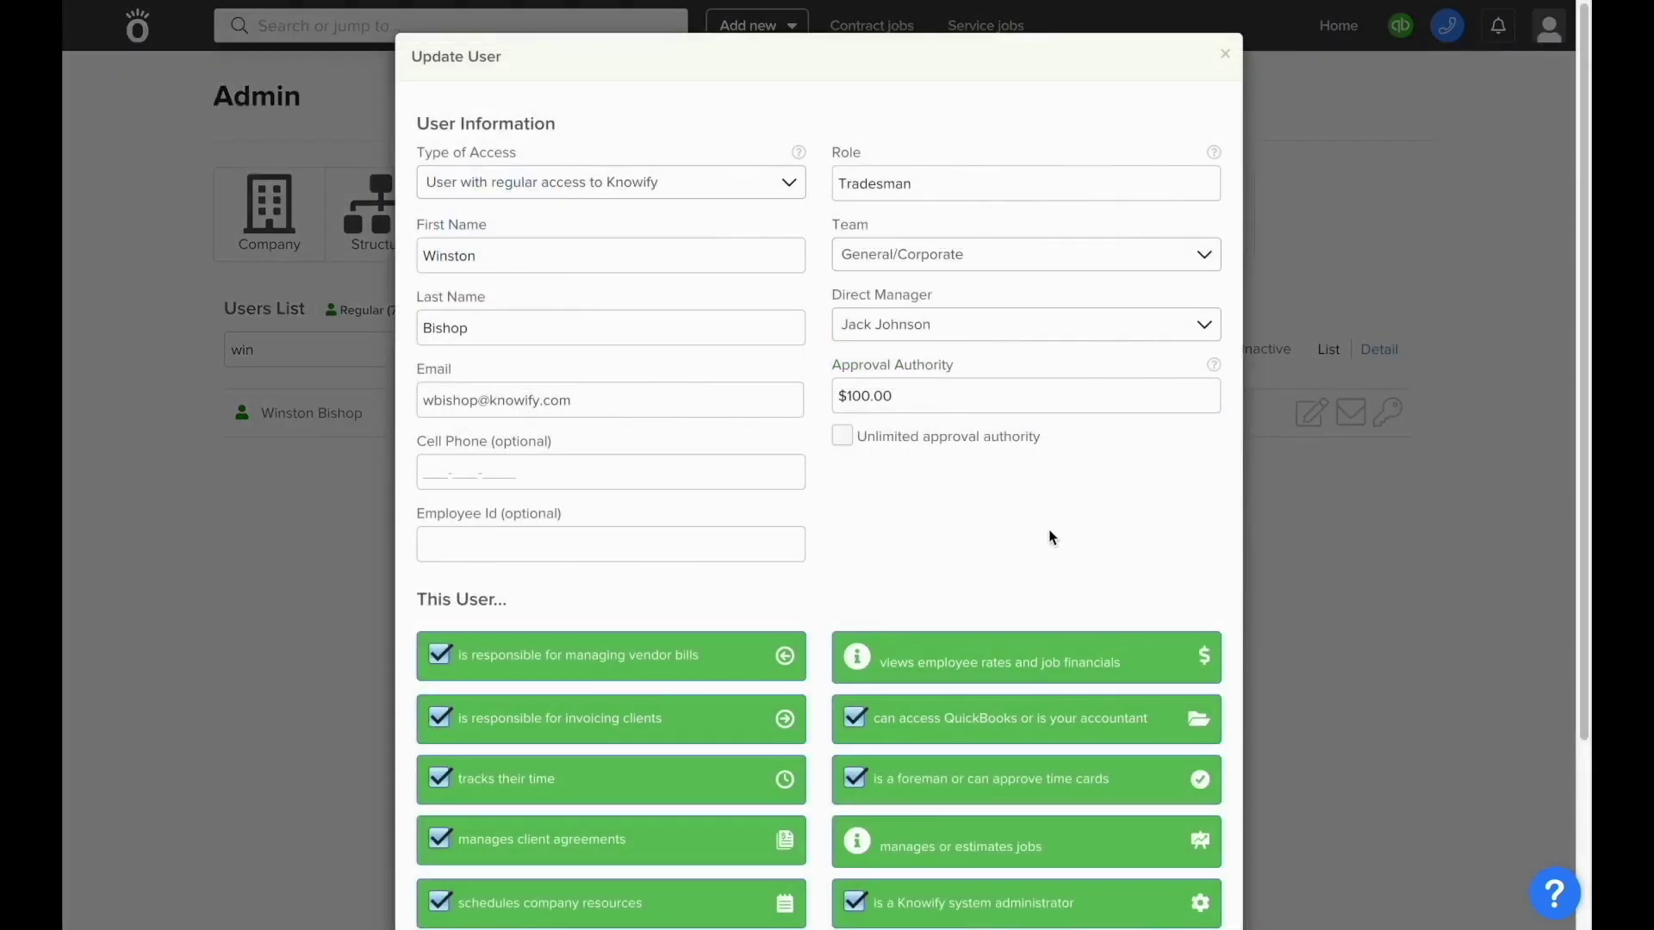
- Tick 'Unlimited approval authority' and save the user's changes
scroll(1049, 537, "down", 1)
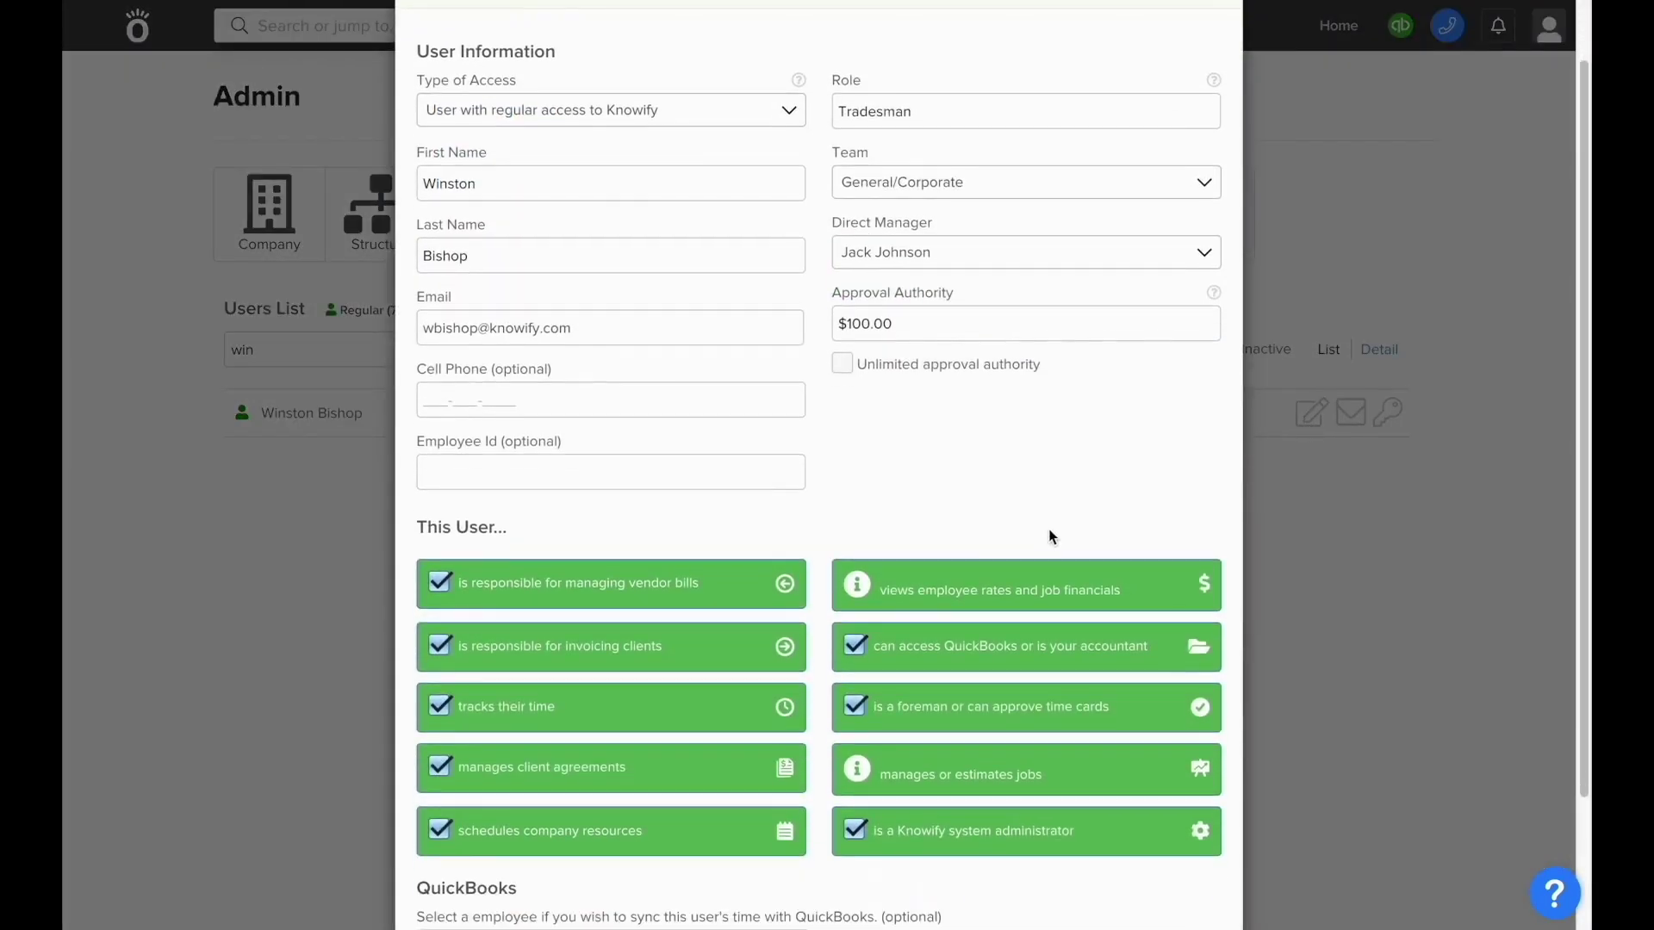
left_click(853, 360)
scroll(848, 360, "down", 2)
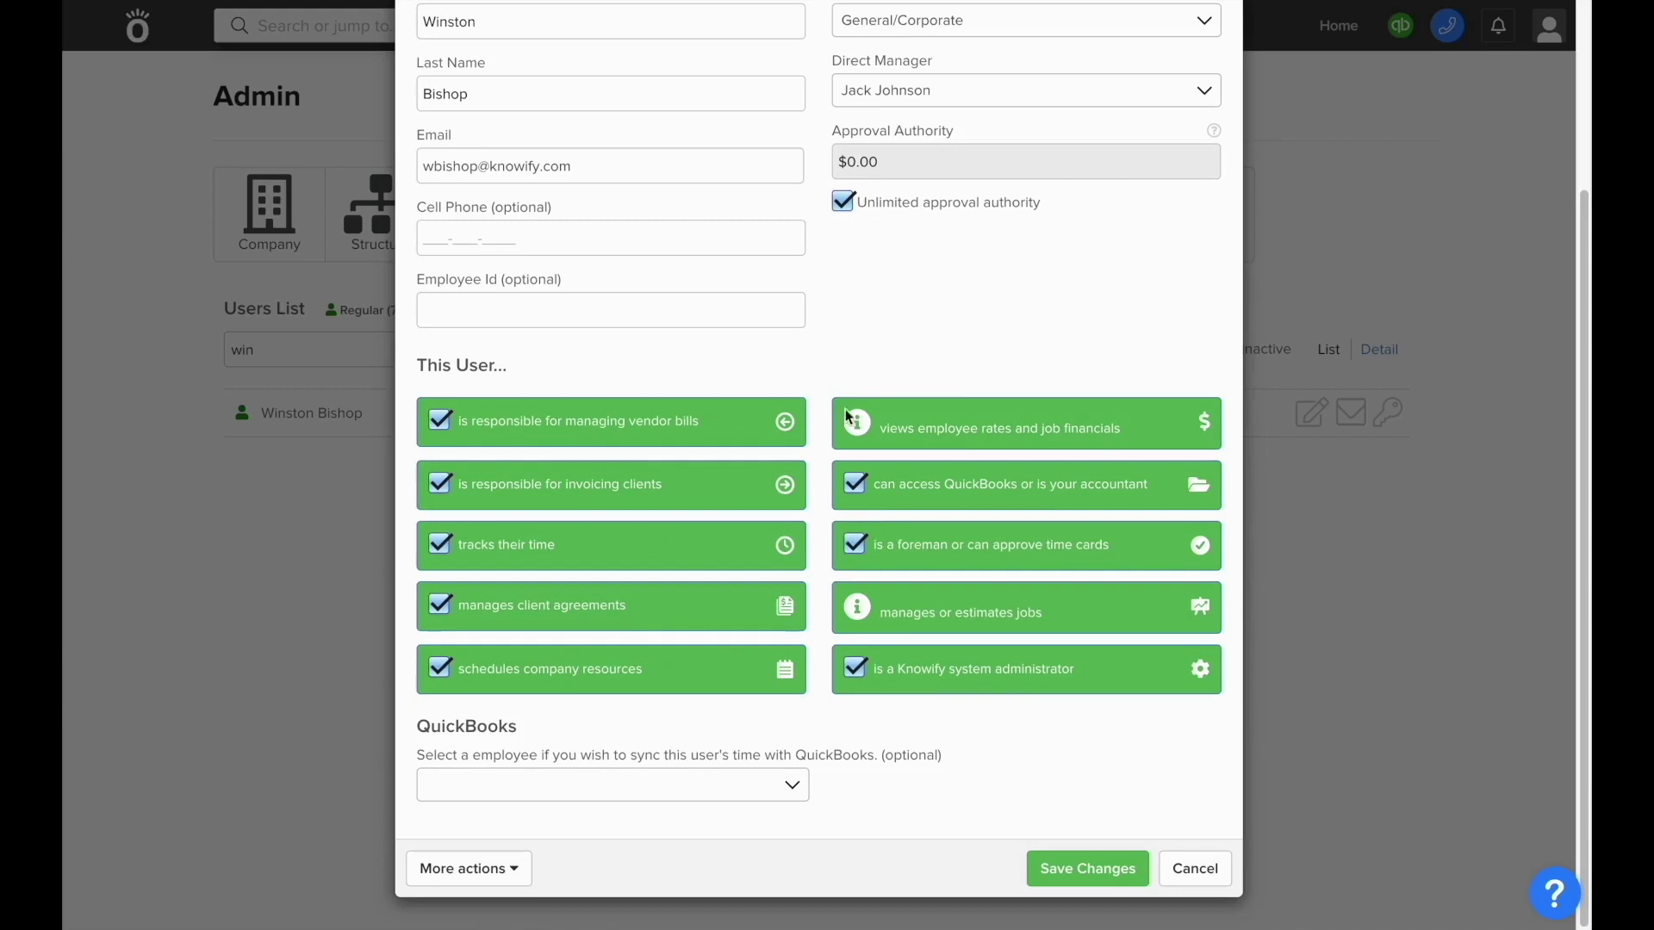
left_click(1073, 862)
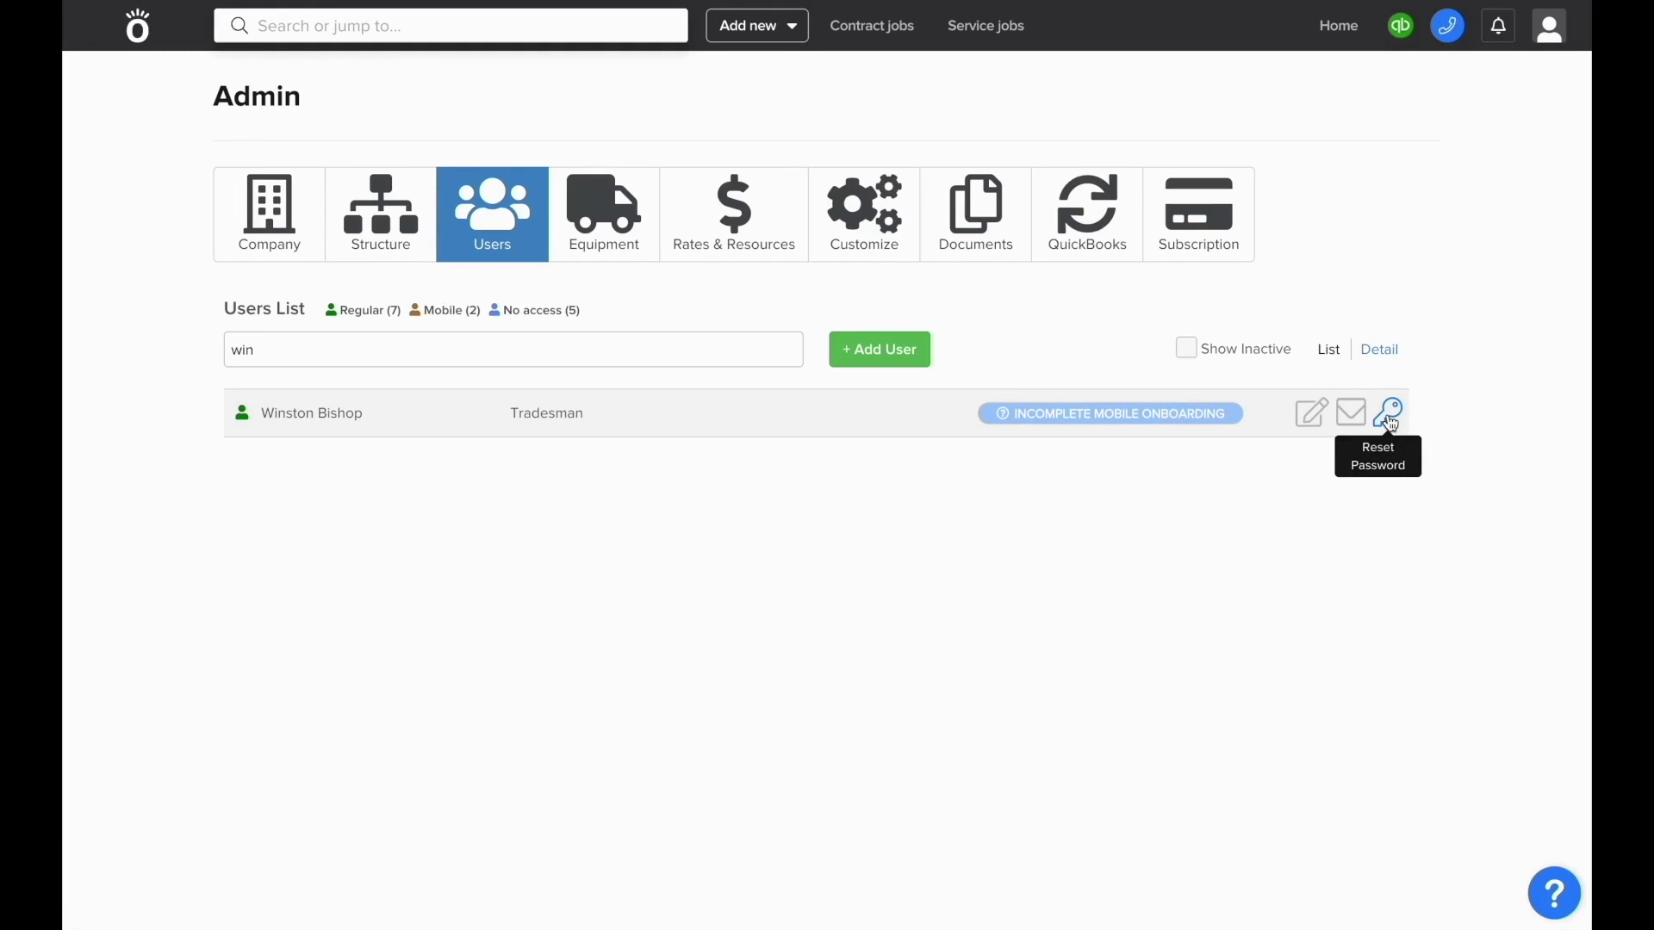
- Reset the user's password to a new one and send them a welcome email
left_click(1385, 420)
left_click(630, 128)
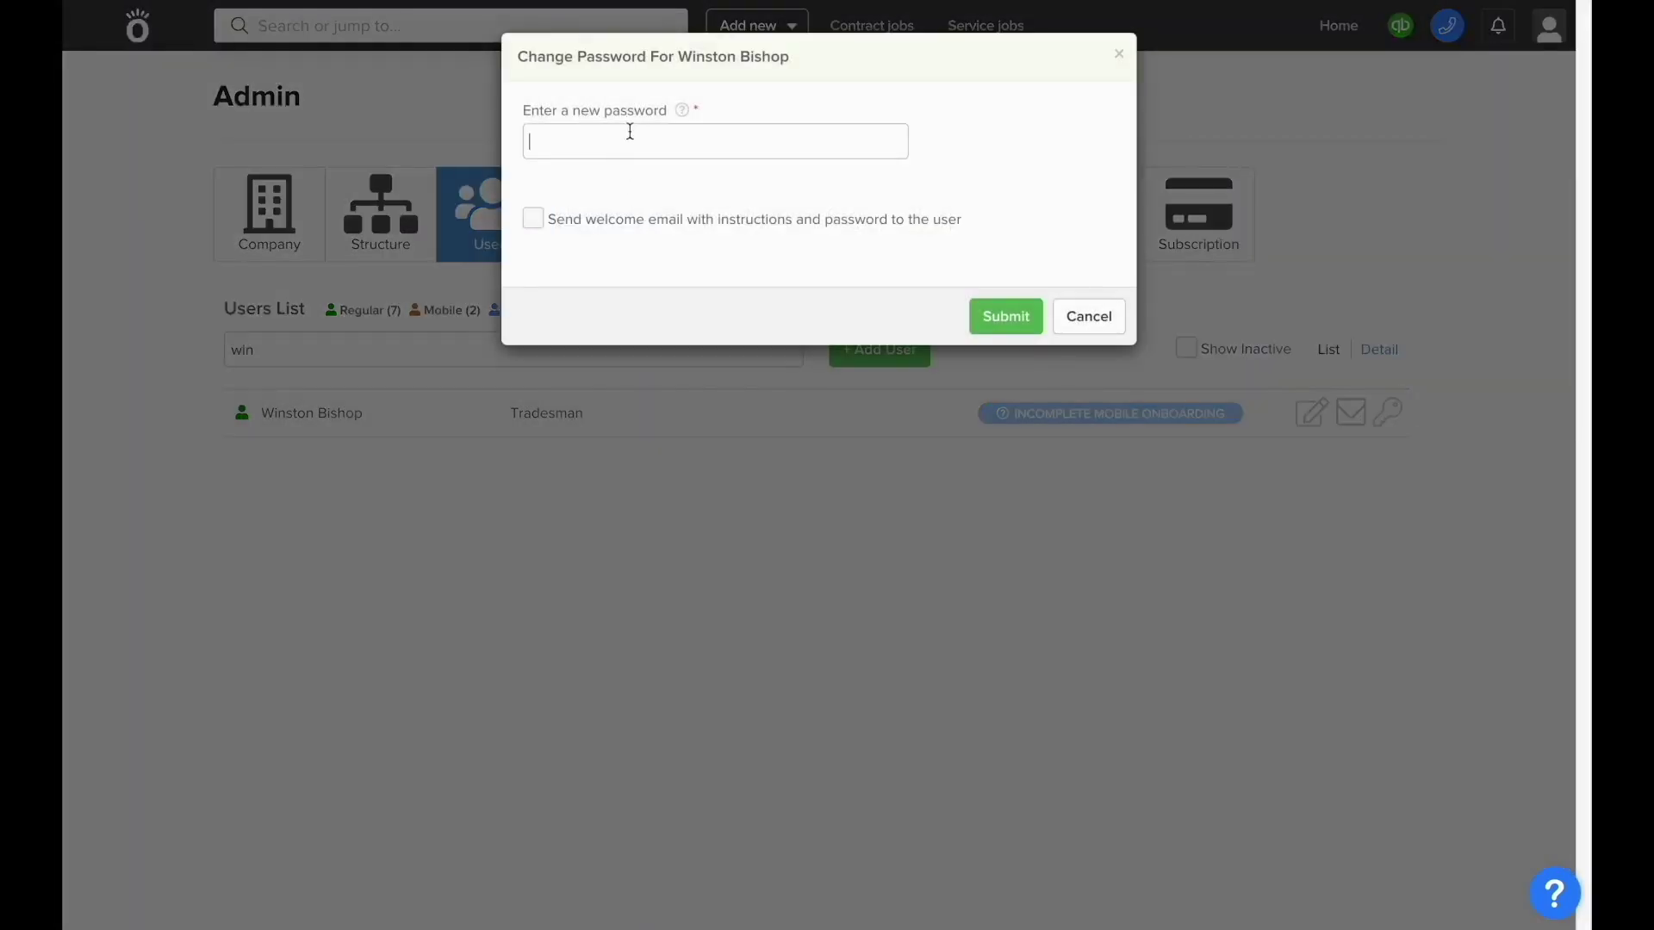
type("newpass123#")
left_click(534, 221)
key("Return")
left_click(701, 354)
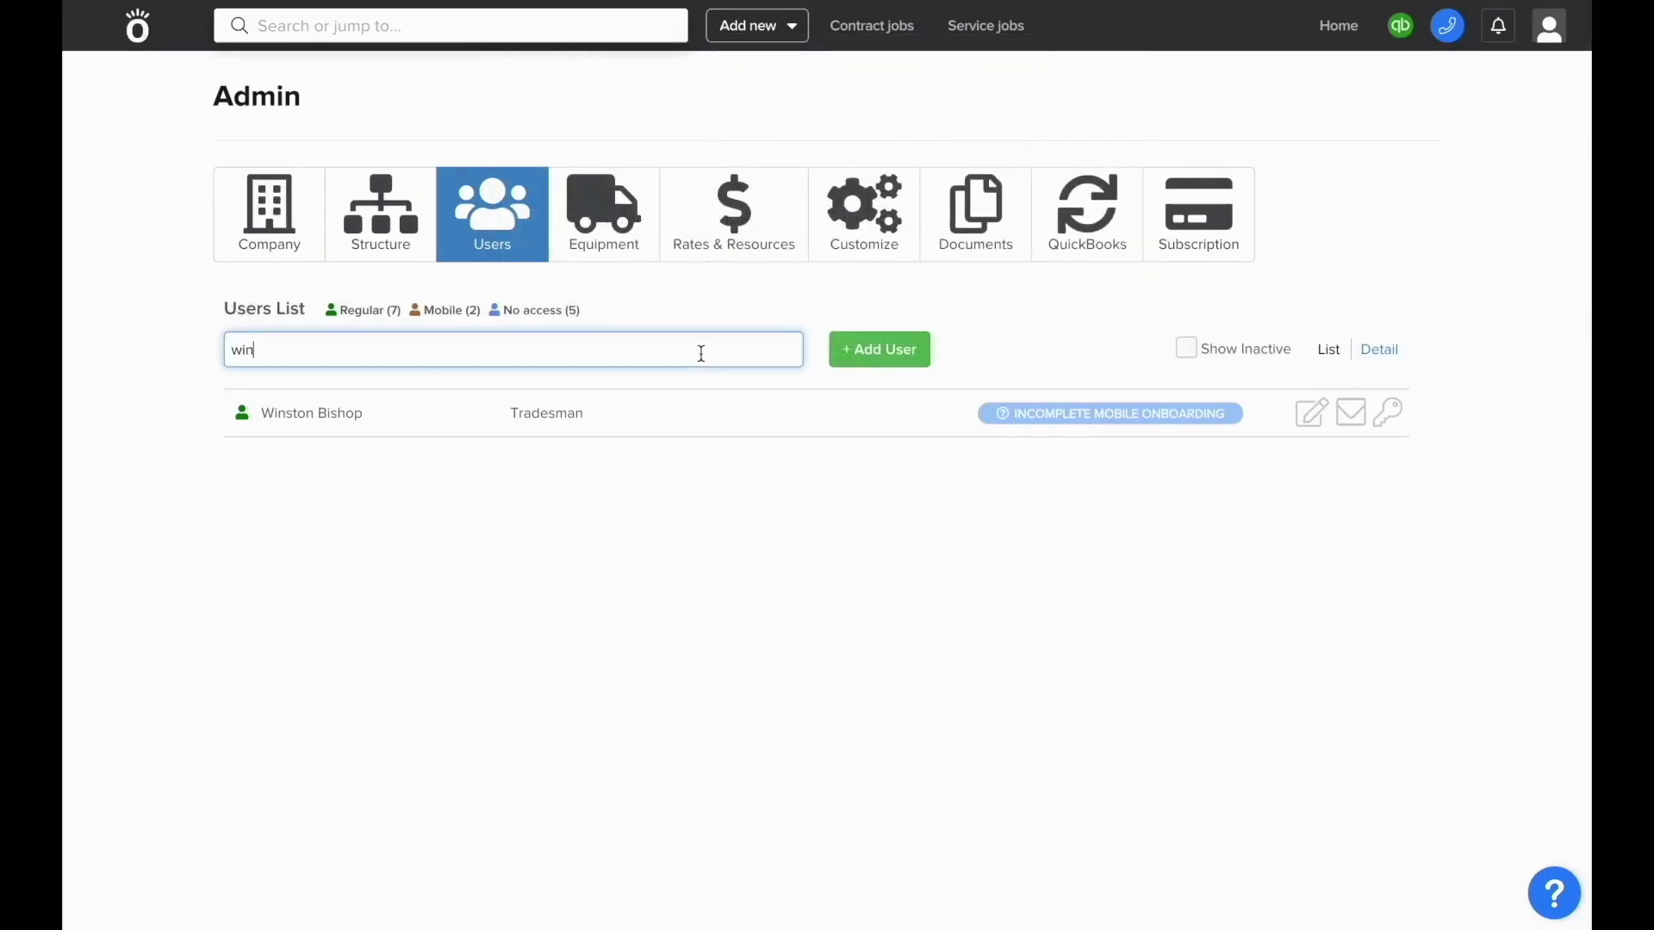
- Disable the tradesman user via More actions and confirm
left_click(1311, 415)
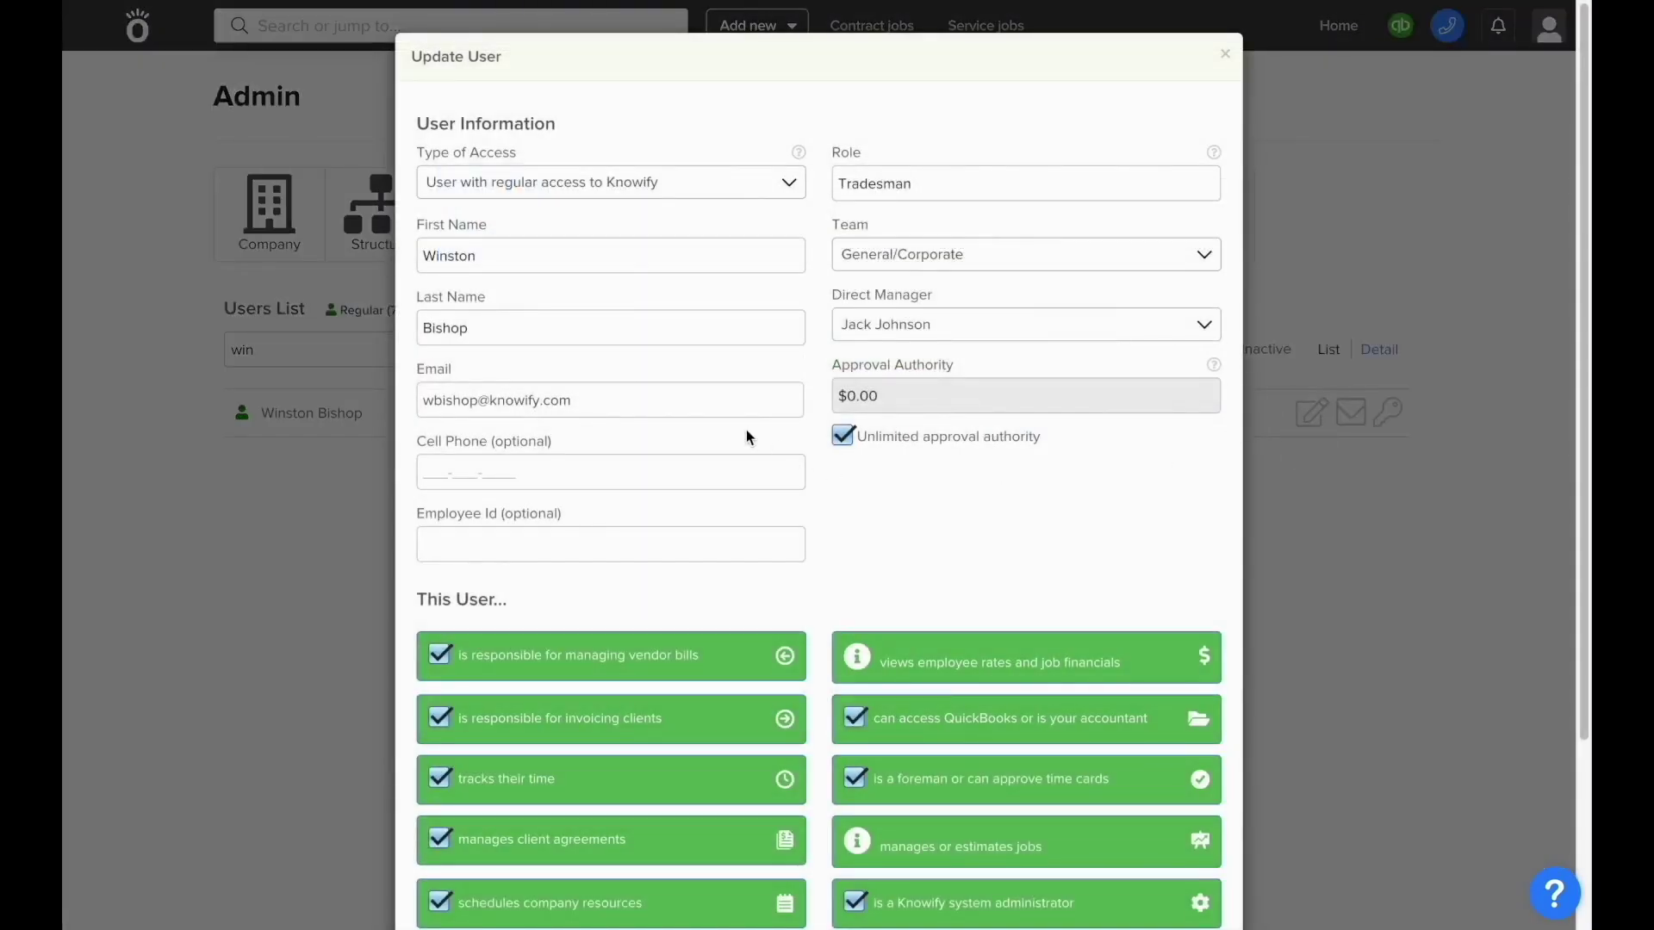
scroll(746, 429, "down", 3)
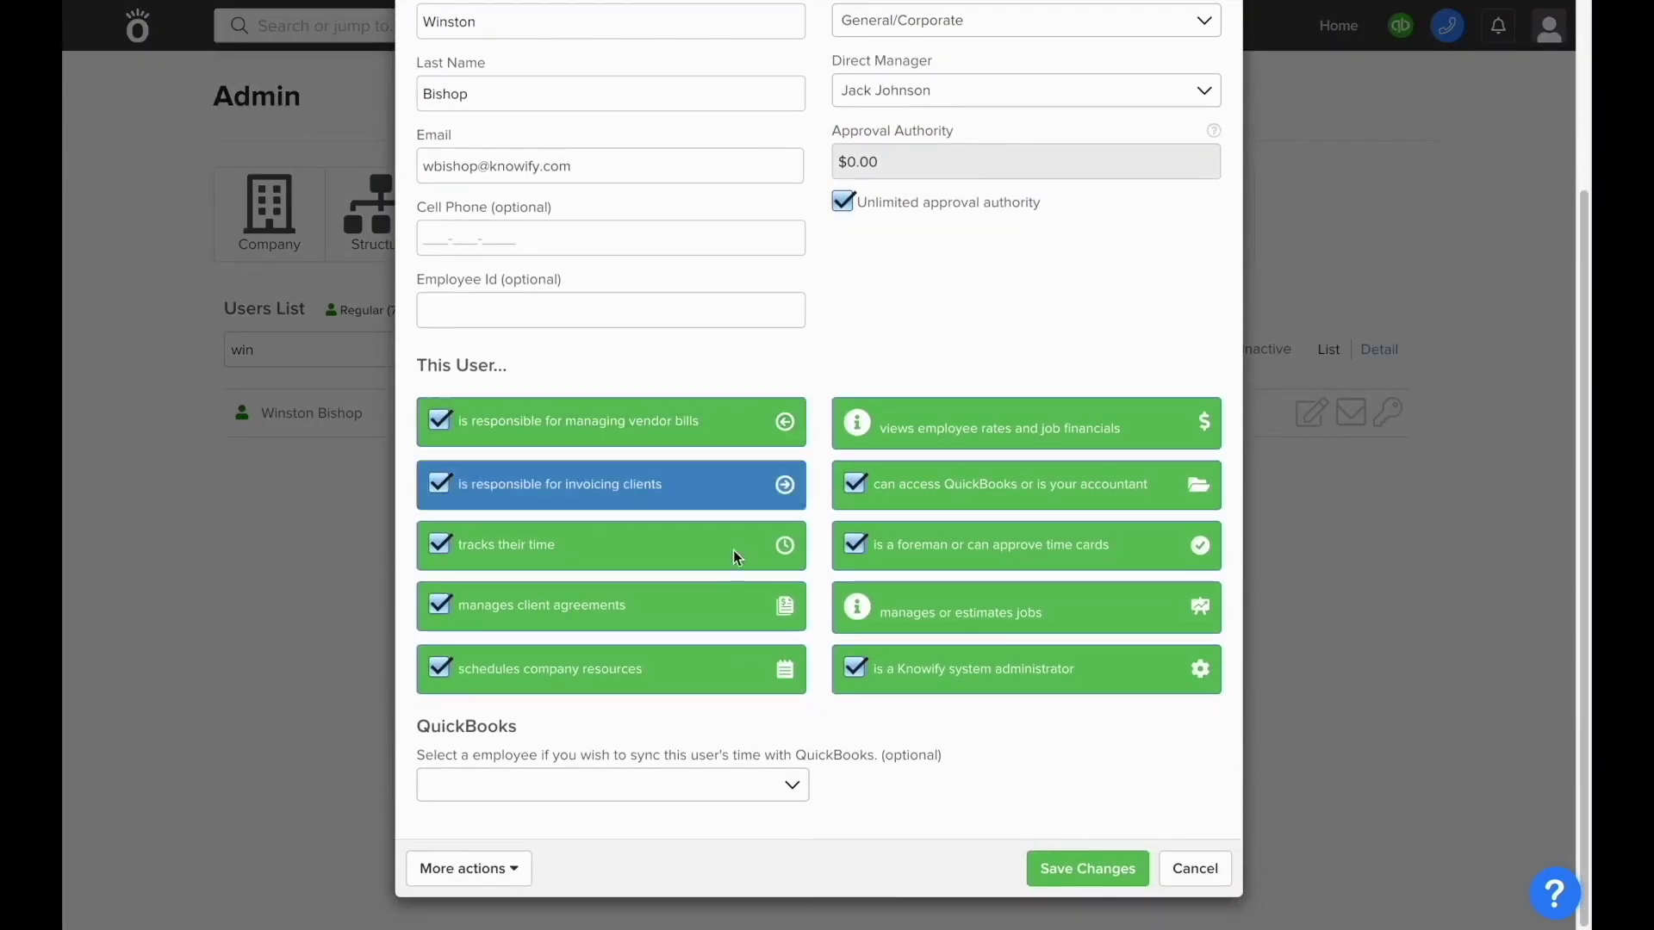
left_click(484, 882)
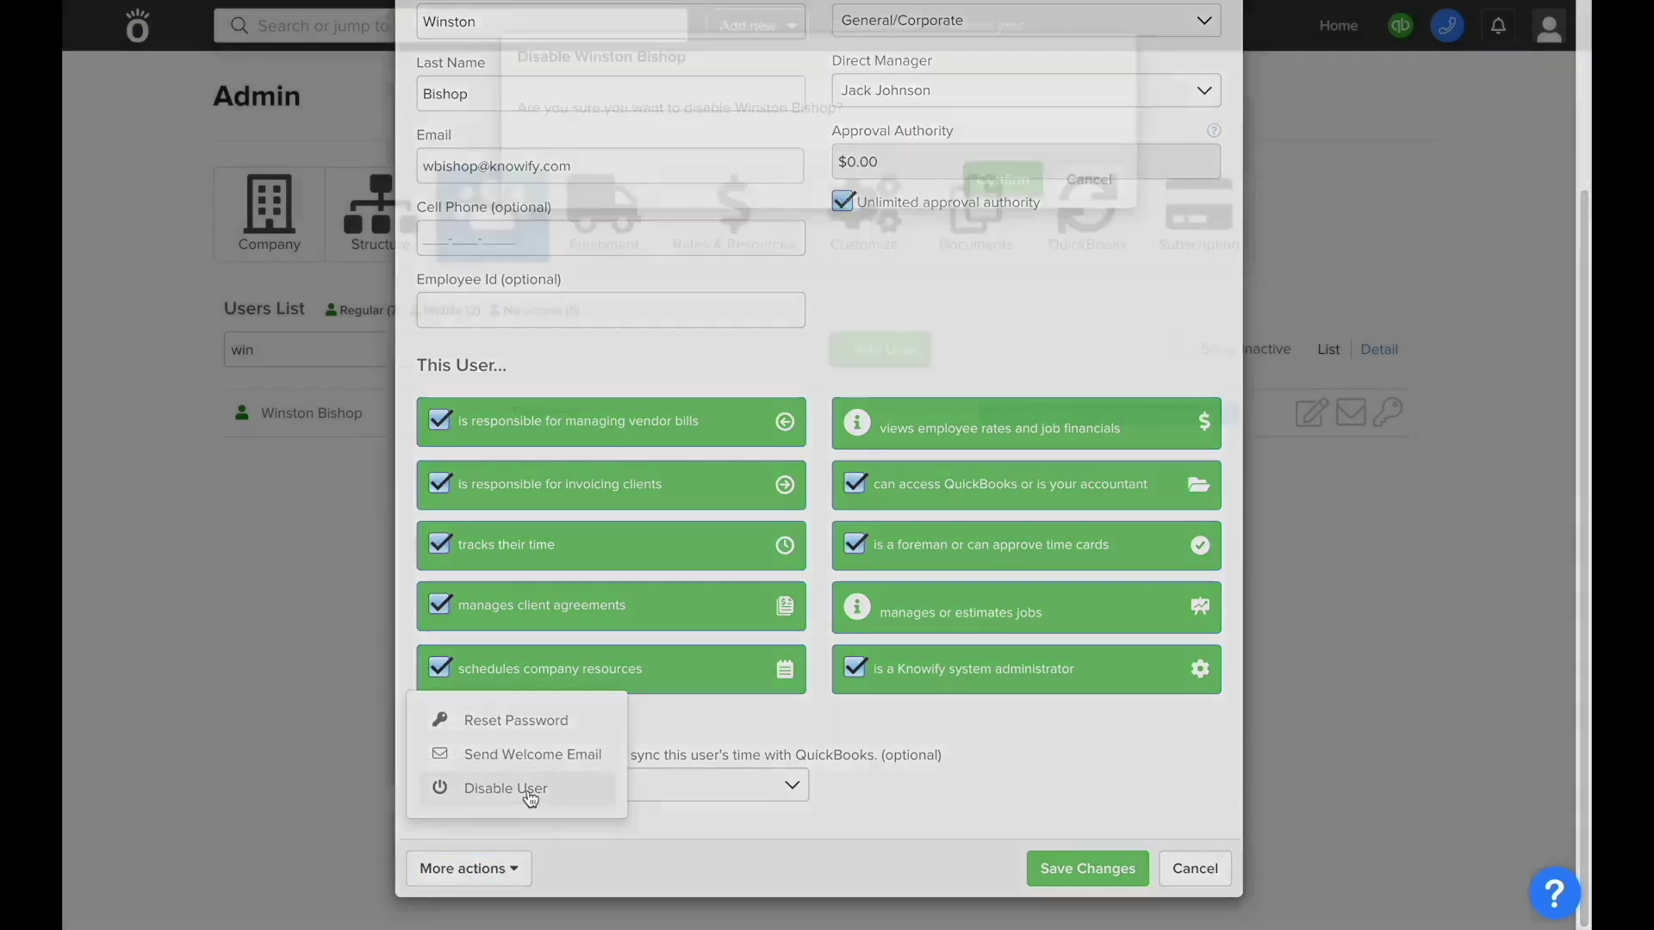
left_click(530, 790)
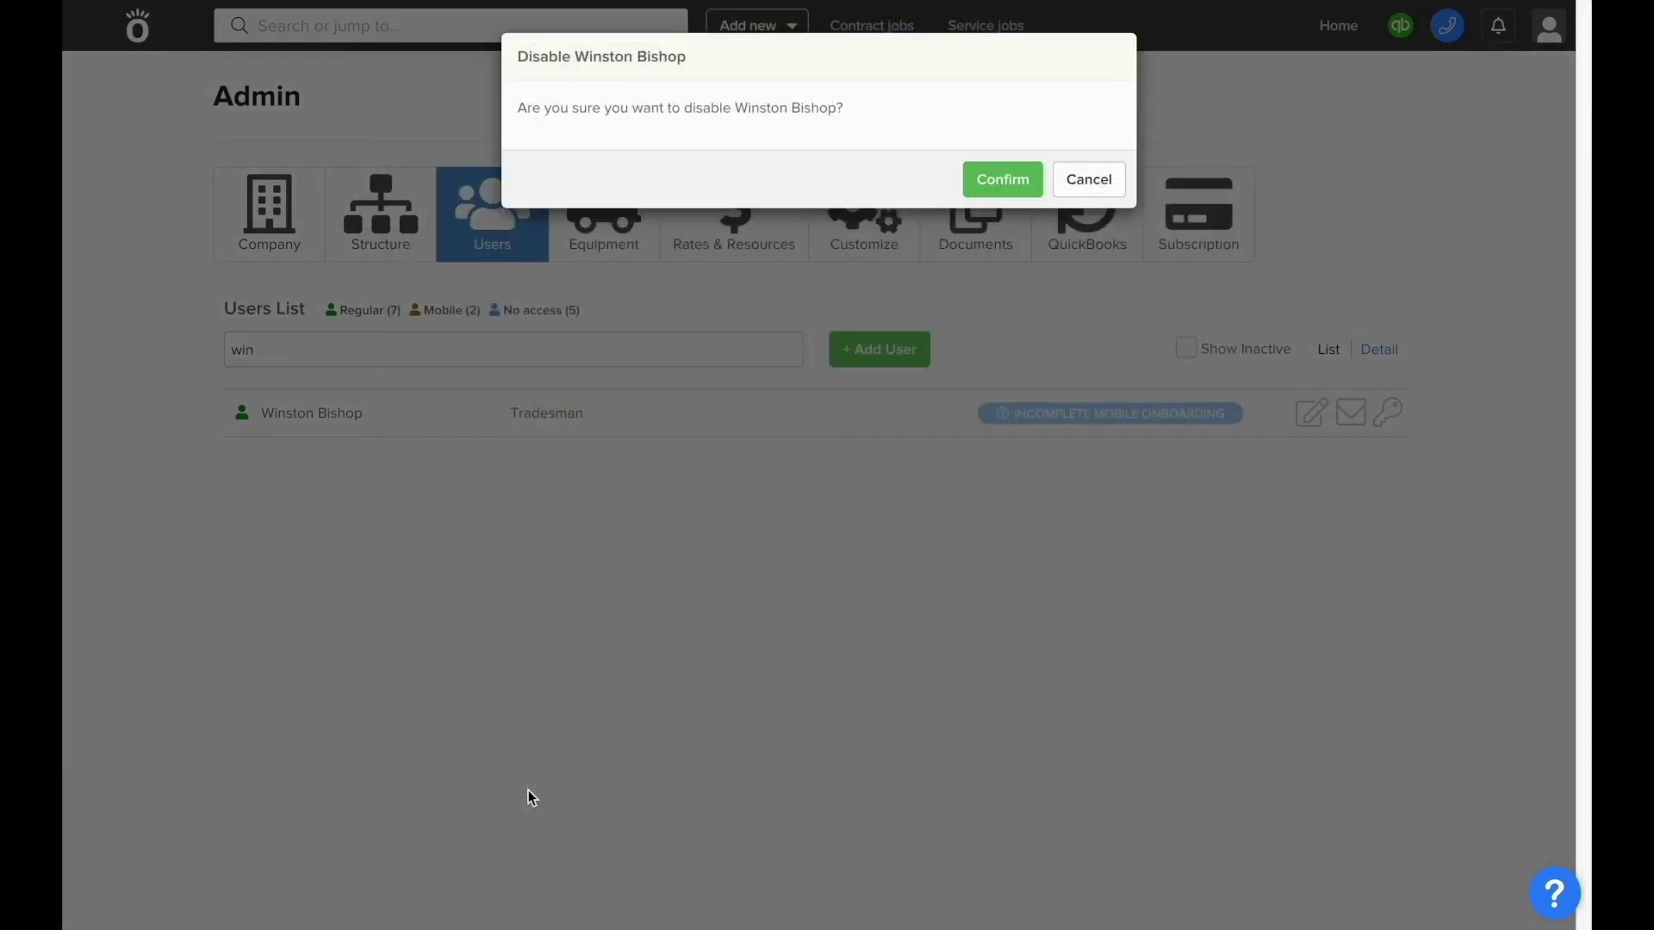
left_click(1000, 183)
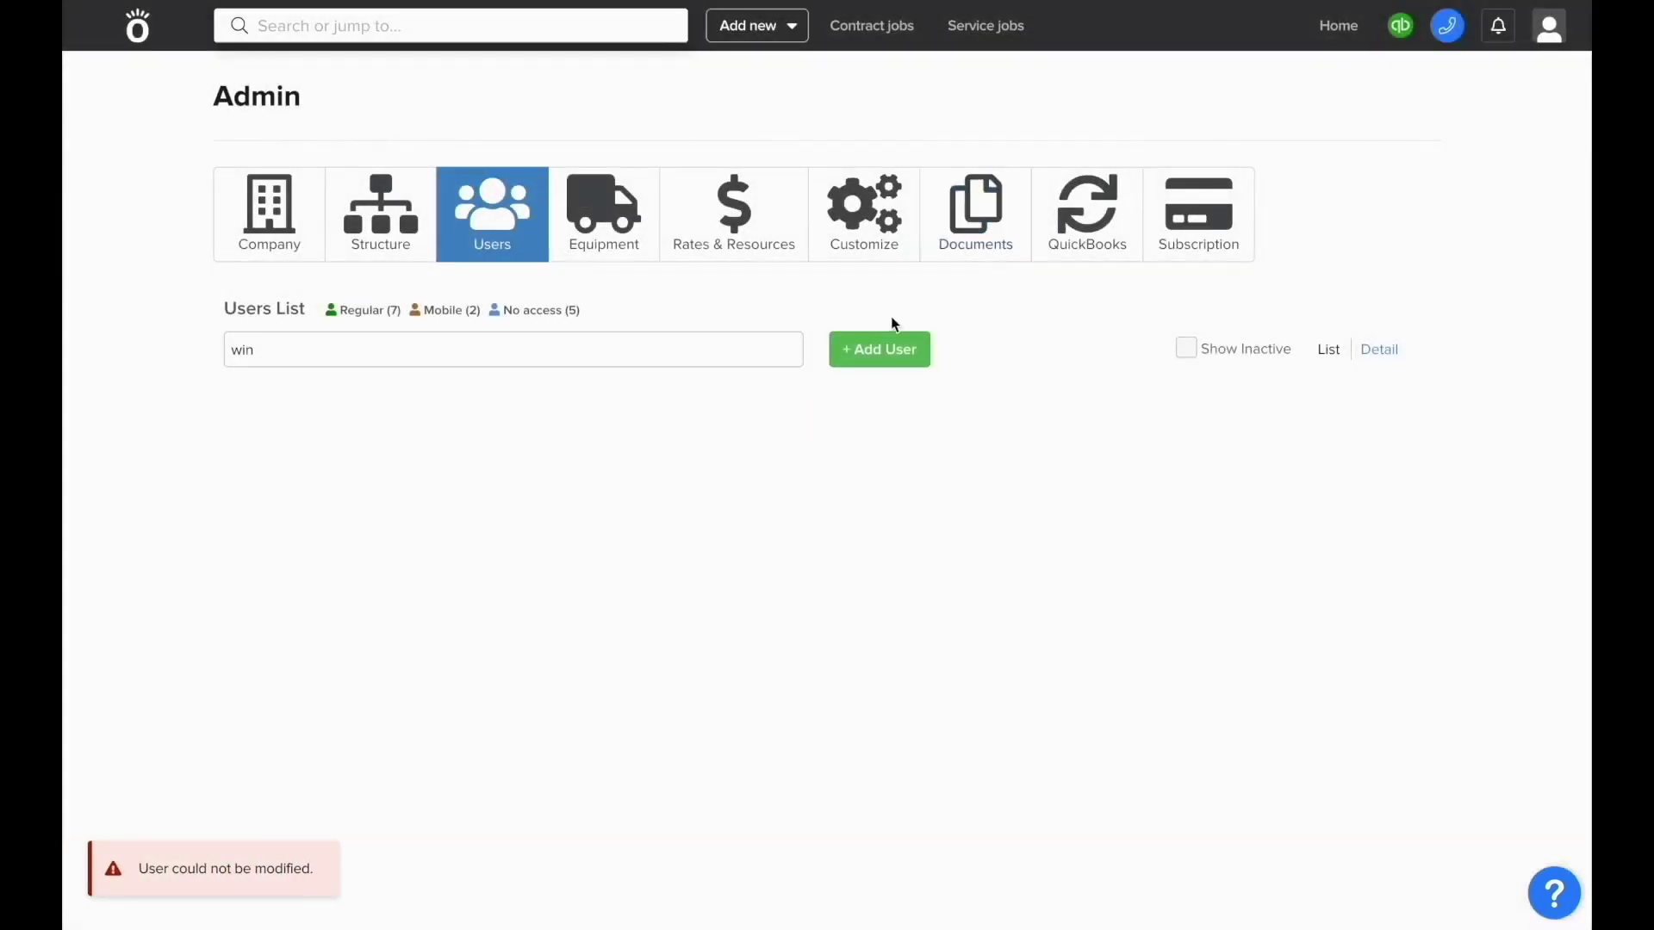
- Show inactive users, find the disabled user, and re-enable them after confirming
left_click(791, 352)
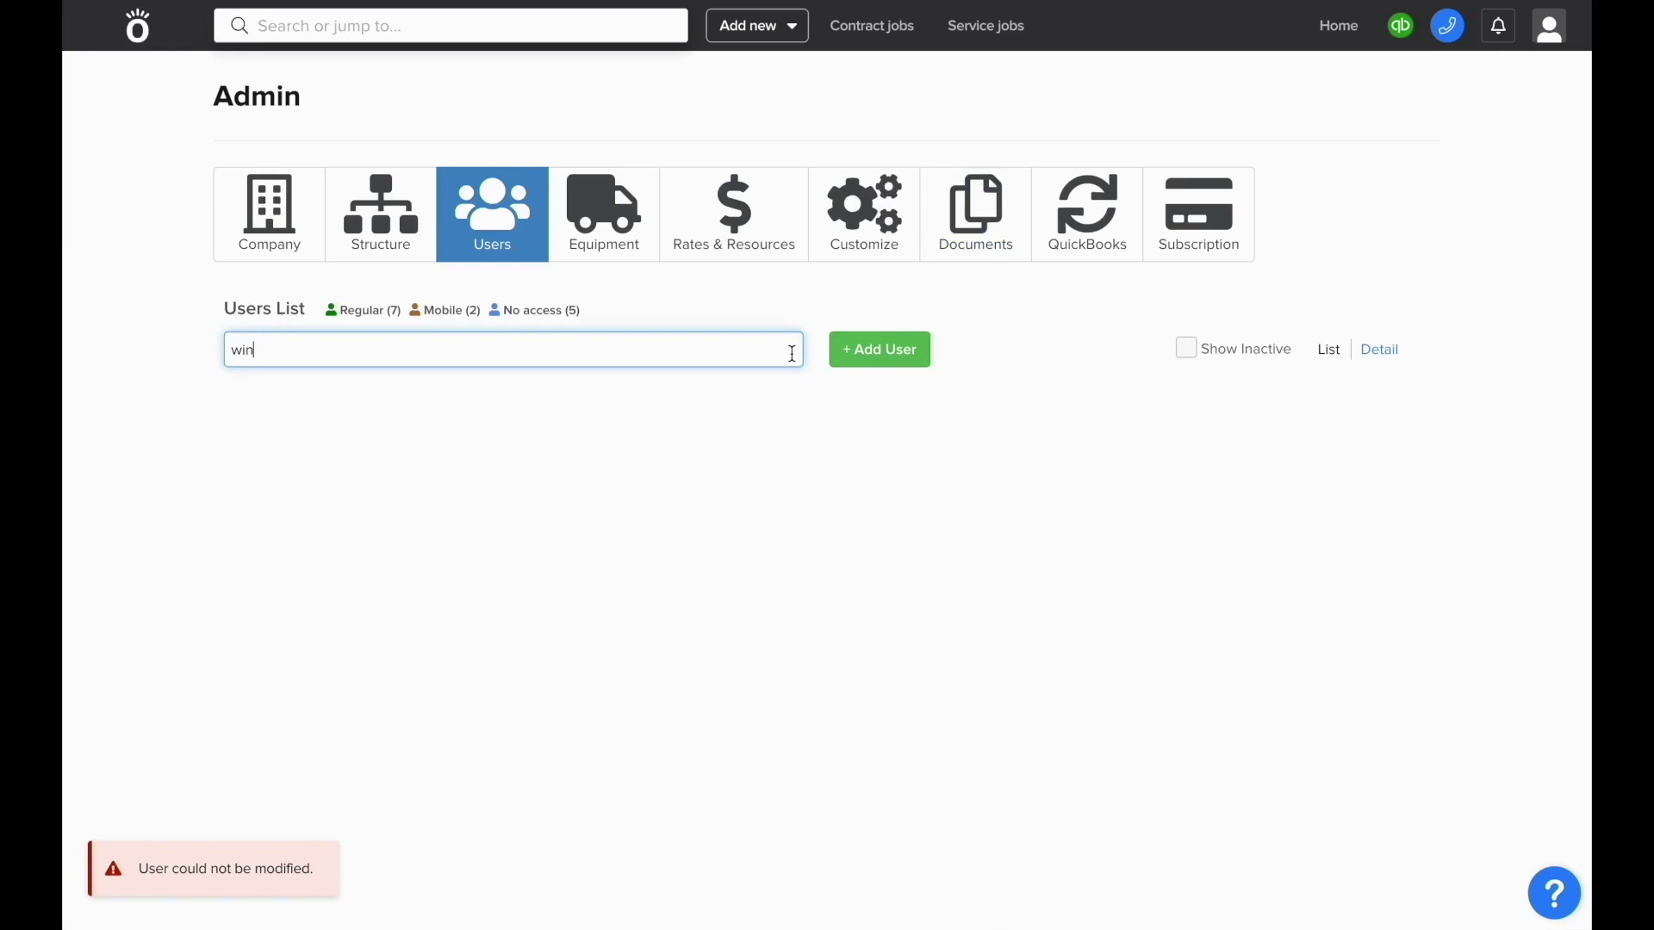
key("BackSpace")
key("BackSpace")
key("BackSpace")
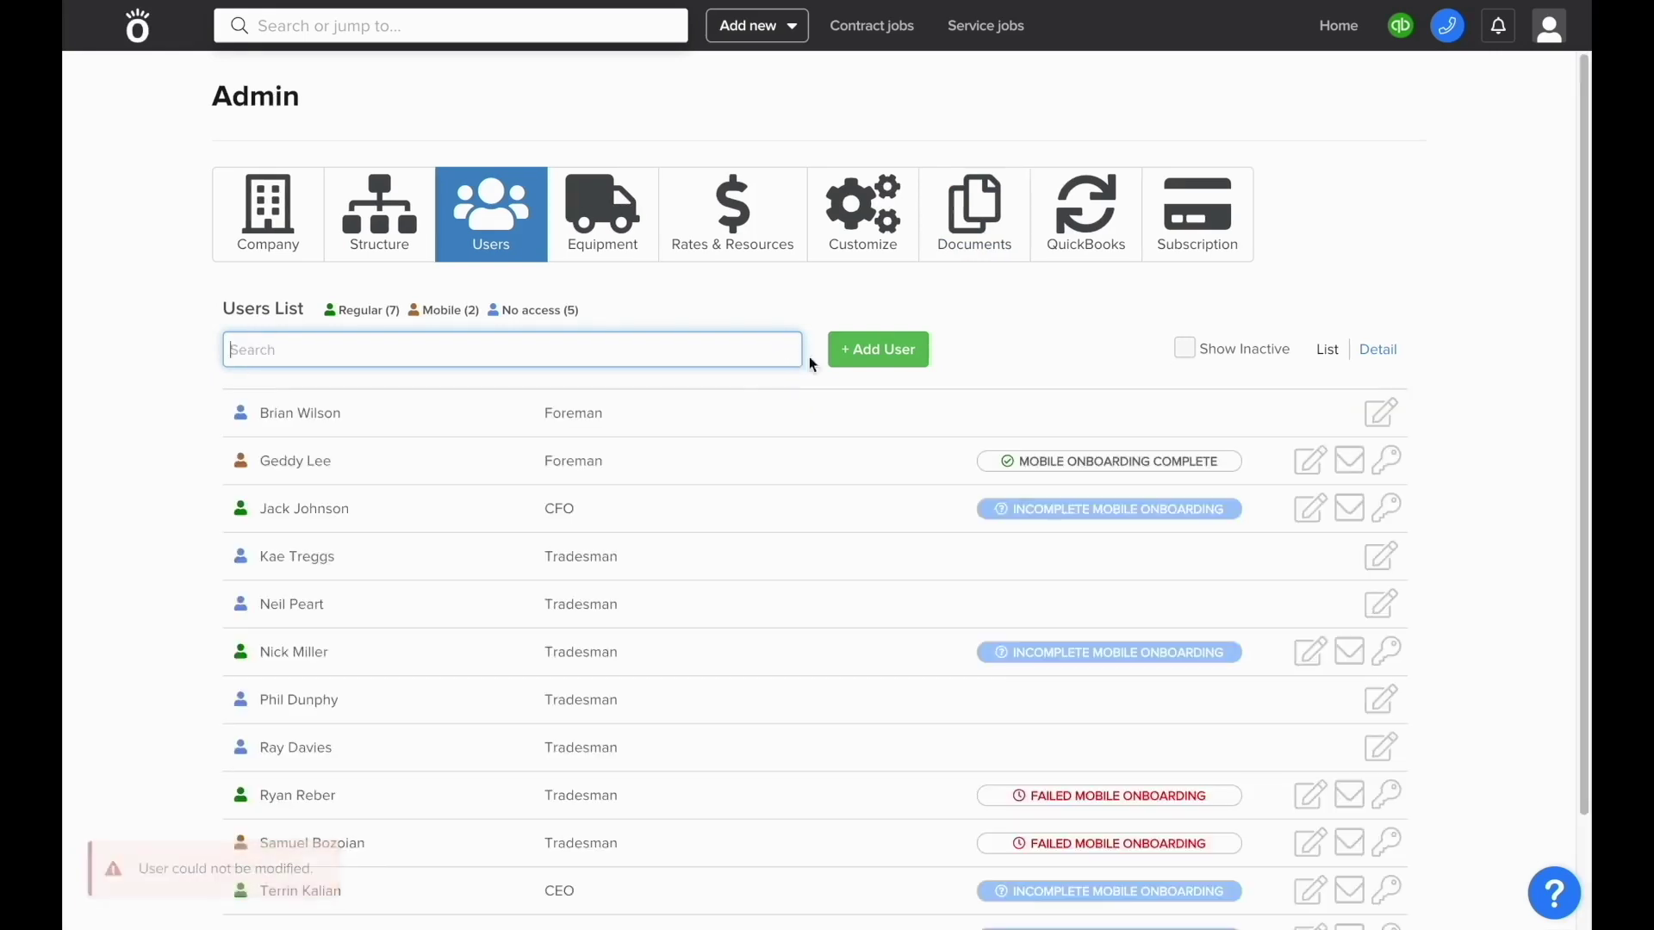
left_click(1186, 349)
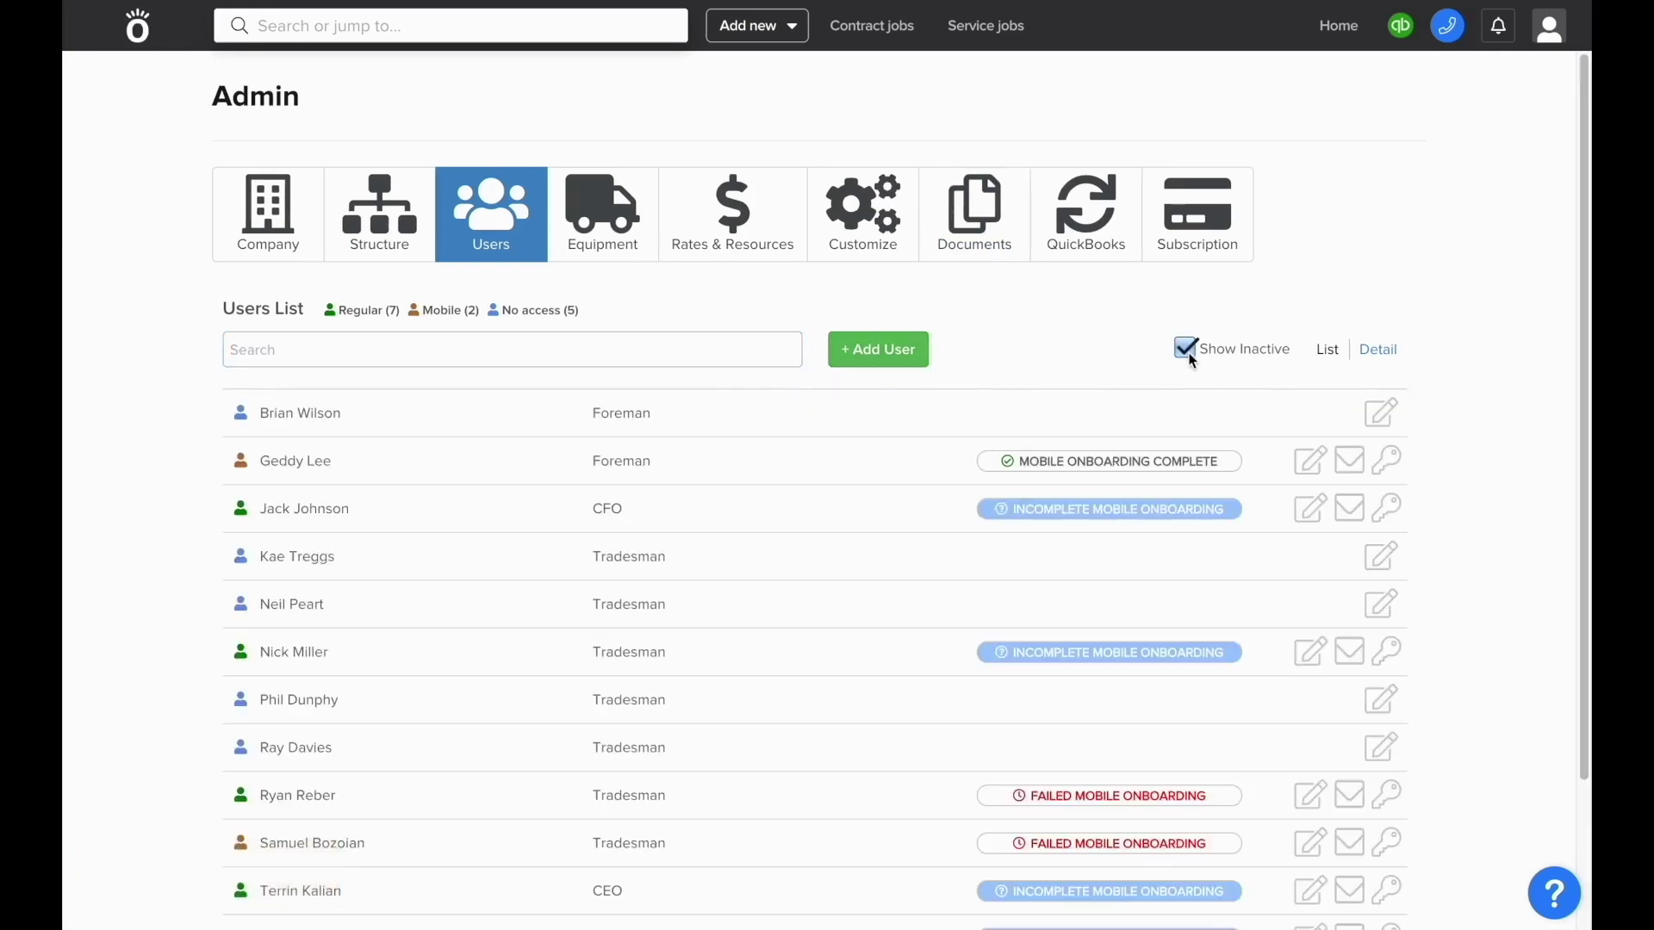
left_click(771, 357)
type("win")
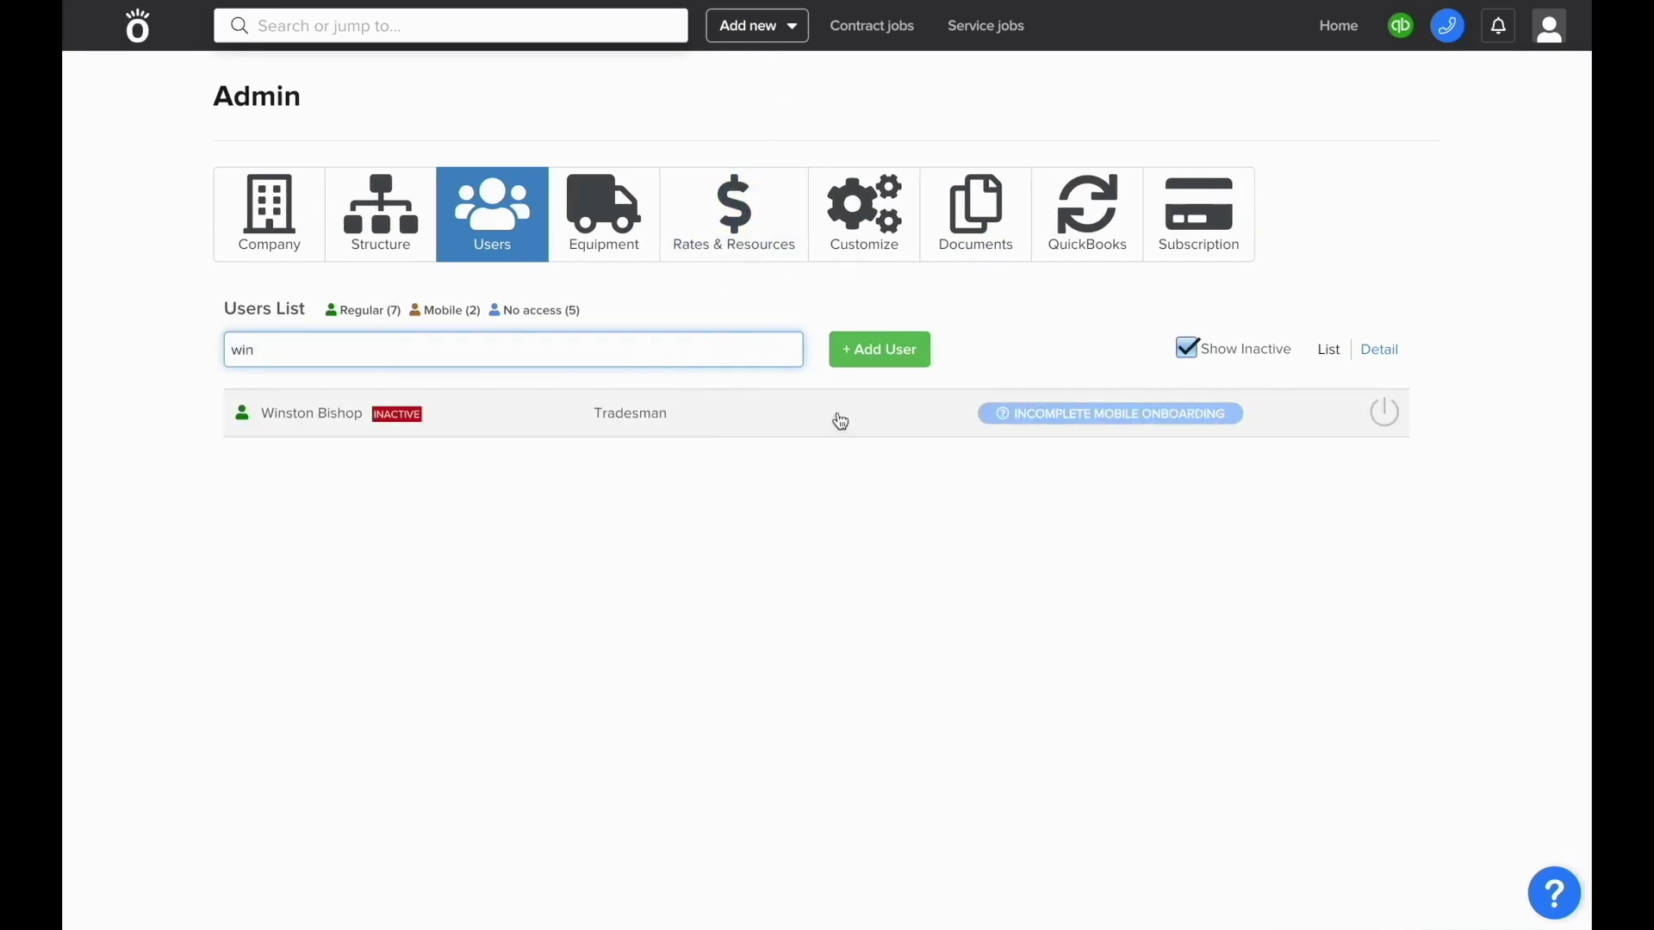
left_click(1383, 416)
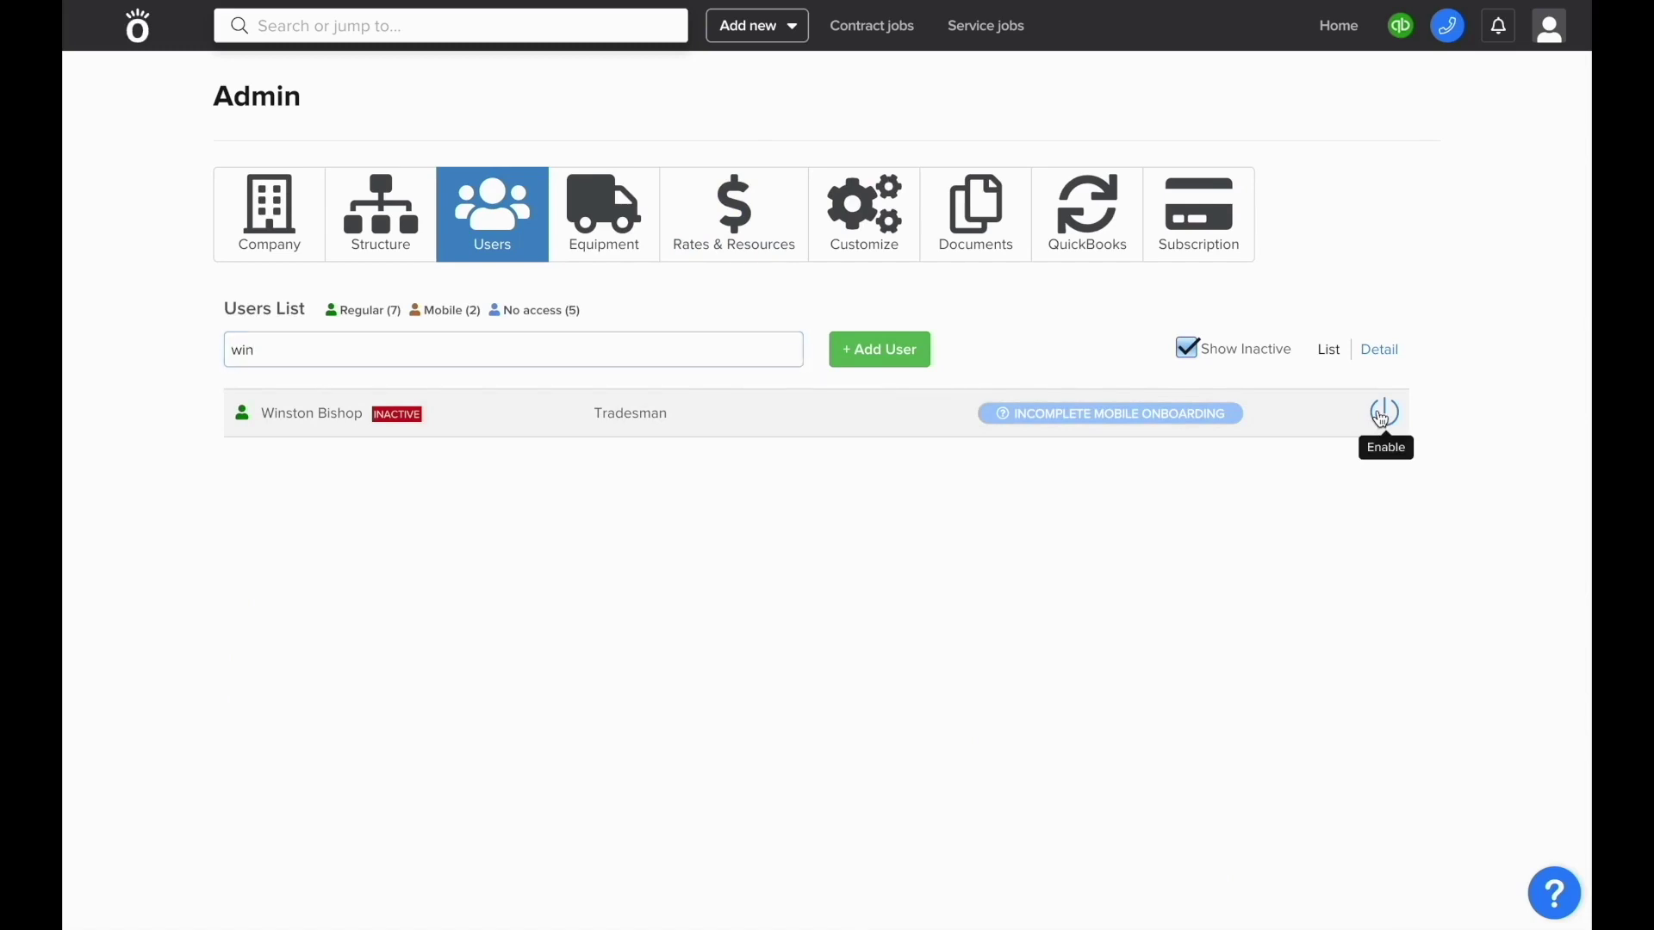
left_click(1031, 202)
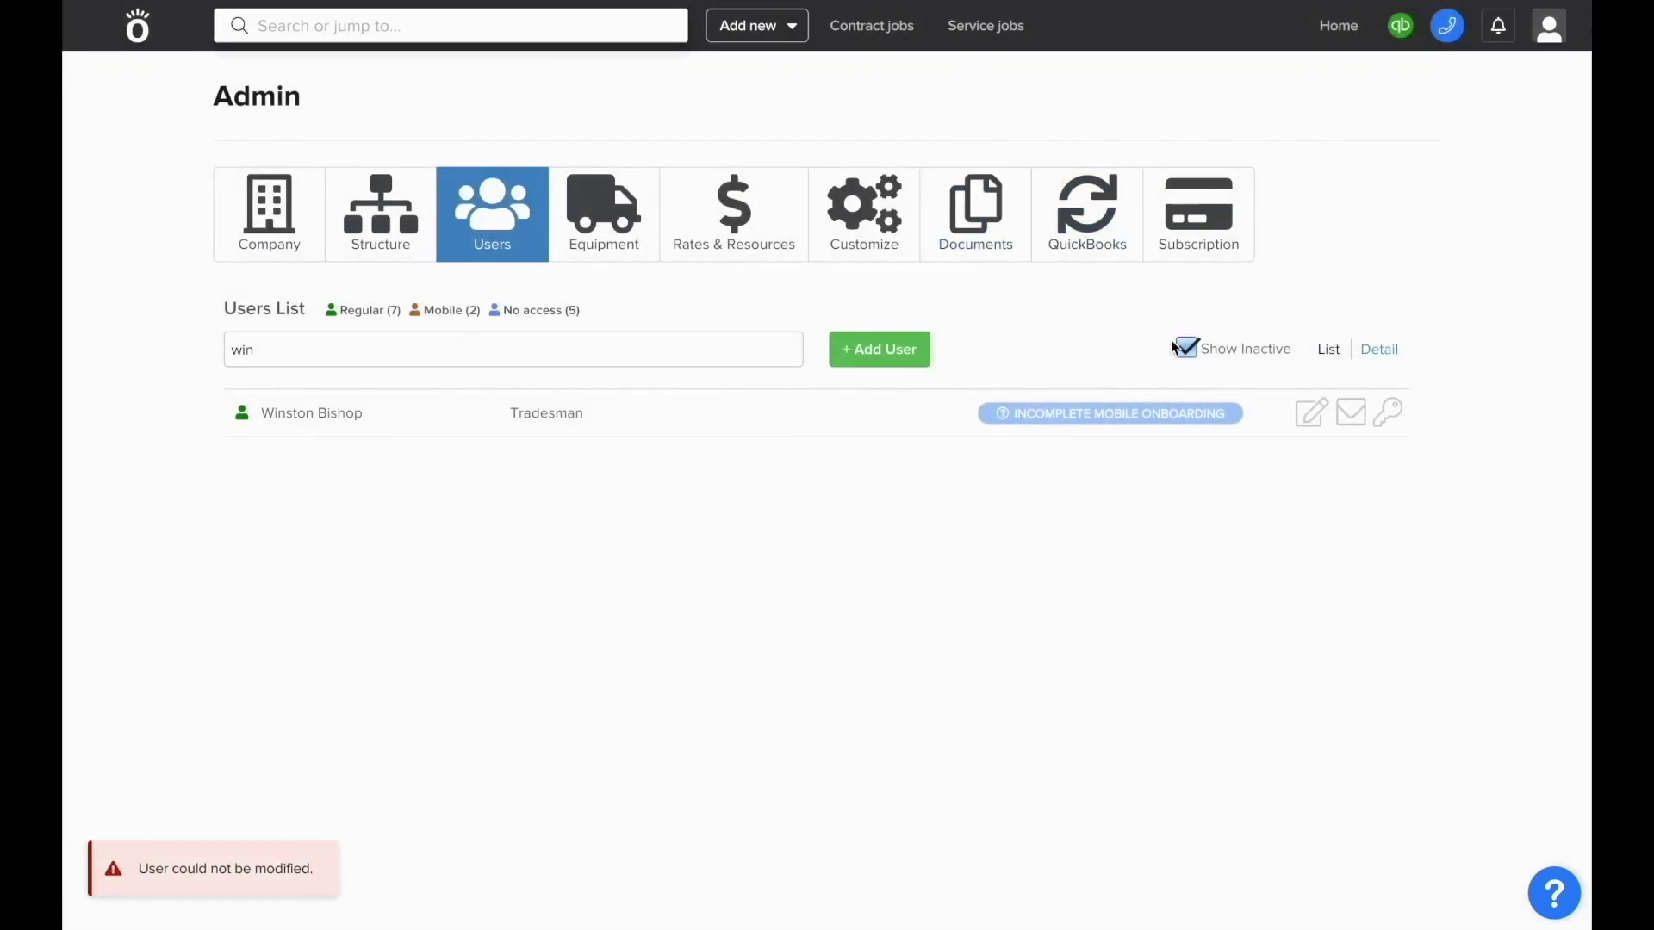
- Untick Show Inactive and clear the search to show all users
left_click(1186, 347)
double_click(754, 347)
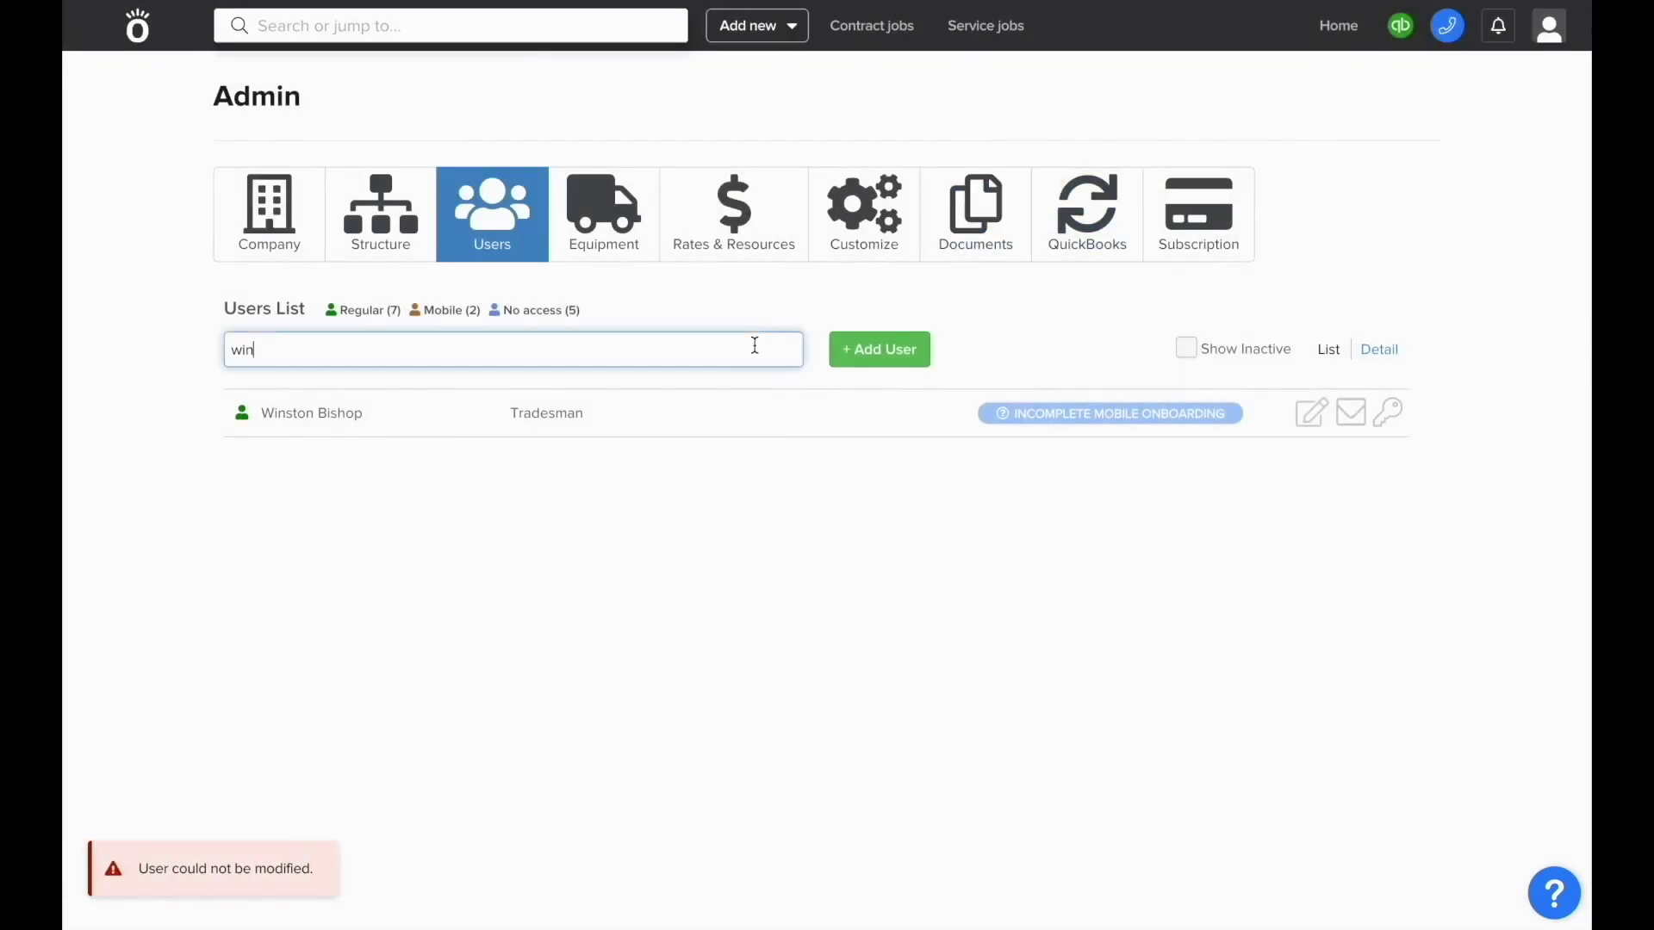
key("BackSpace")
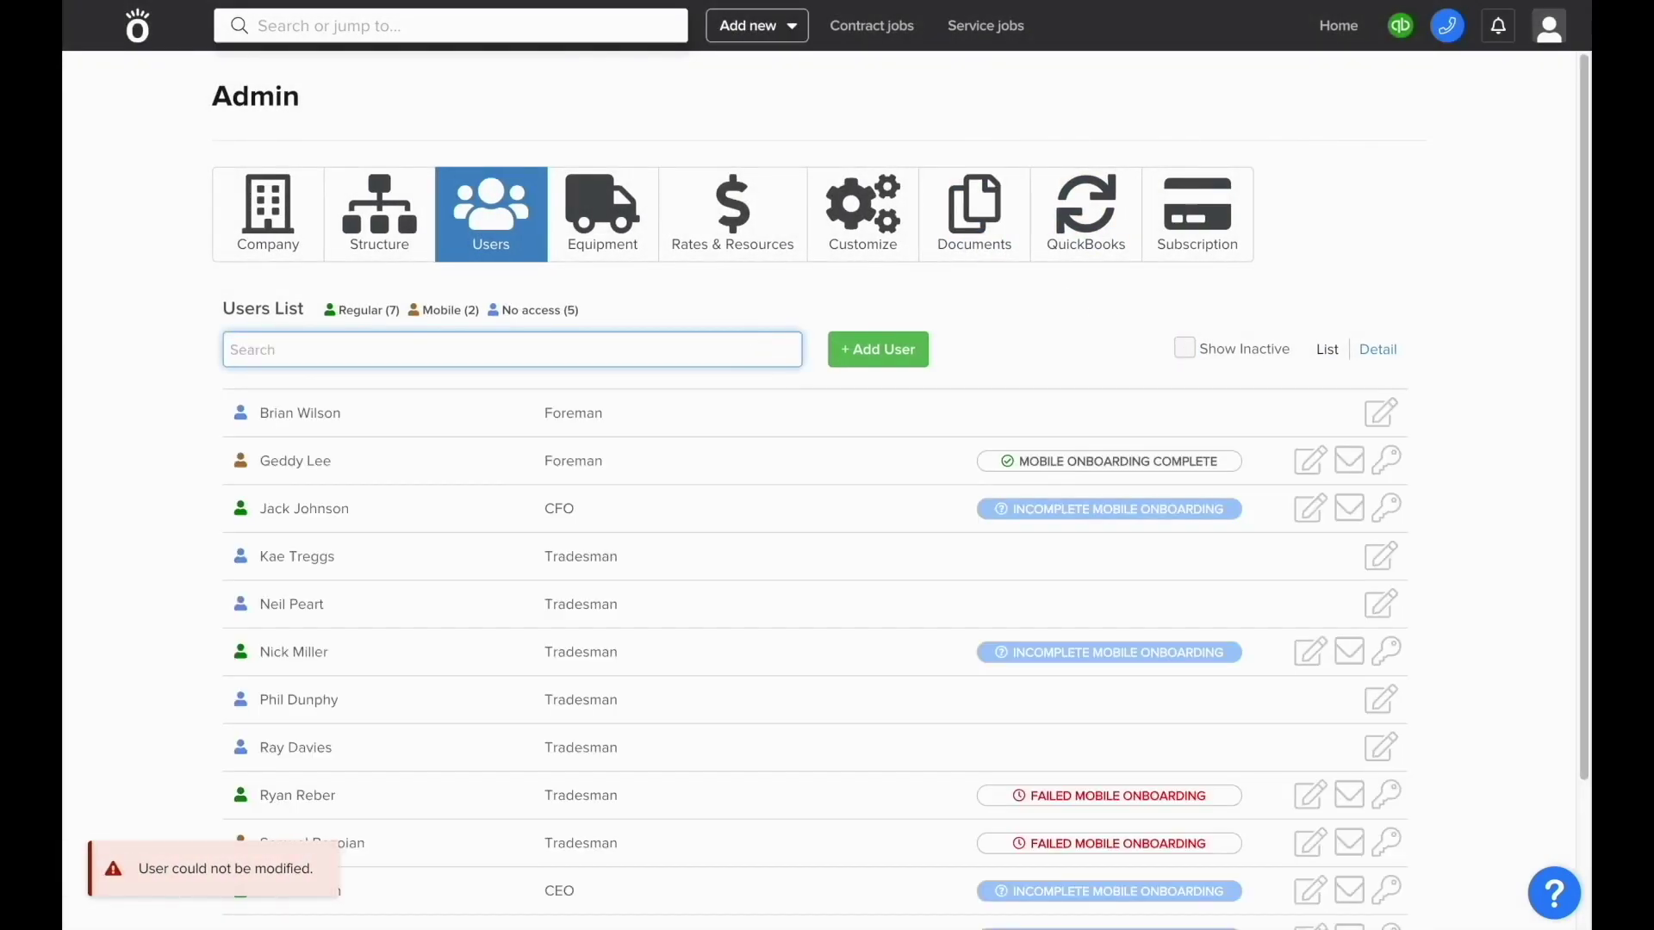
- In Rates & Resources, enter the tradesman's $50 hourly pay and $5 benefits
left_click(744, 321)
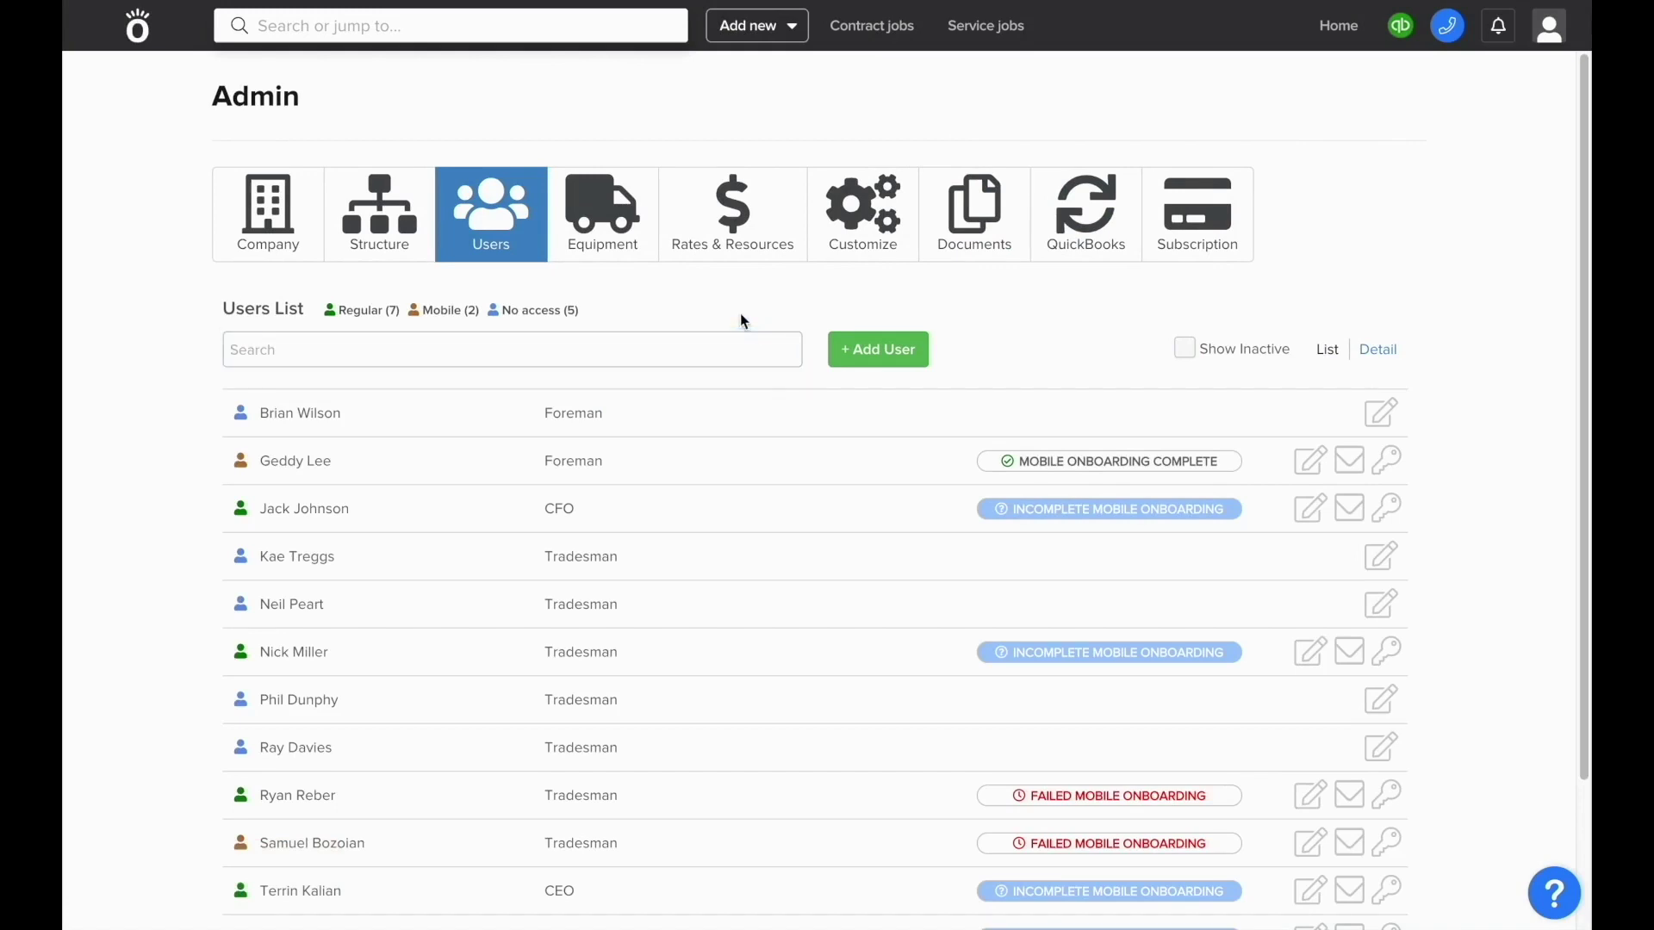
left_click(761, 252)
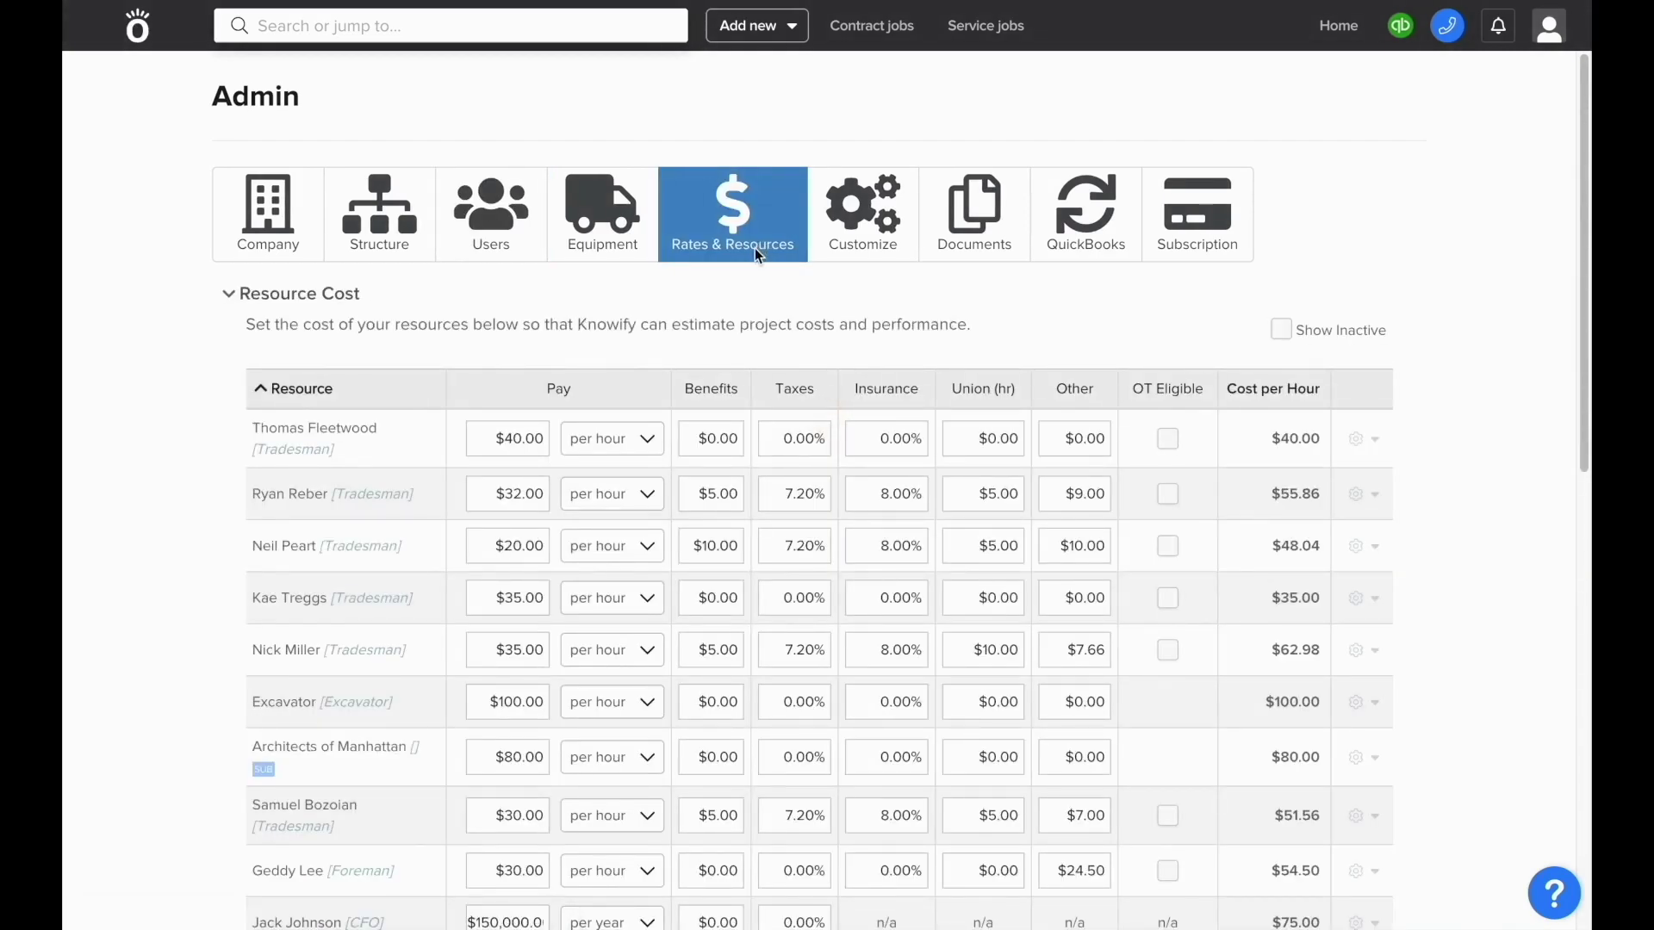
scroll(642, 380, "down", 1)
scroll(642, 388, "down", 4)
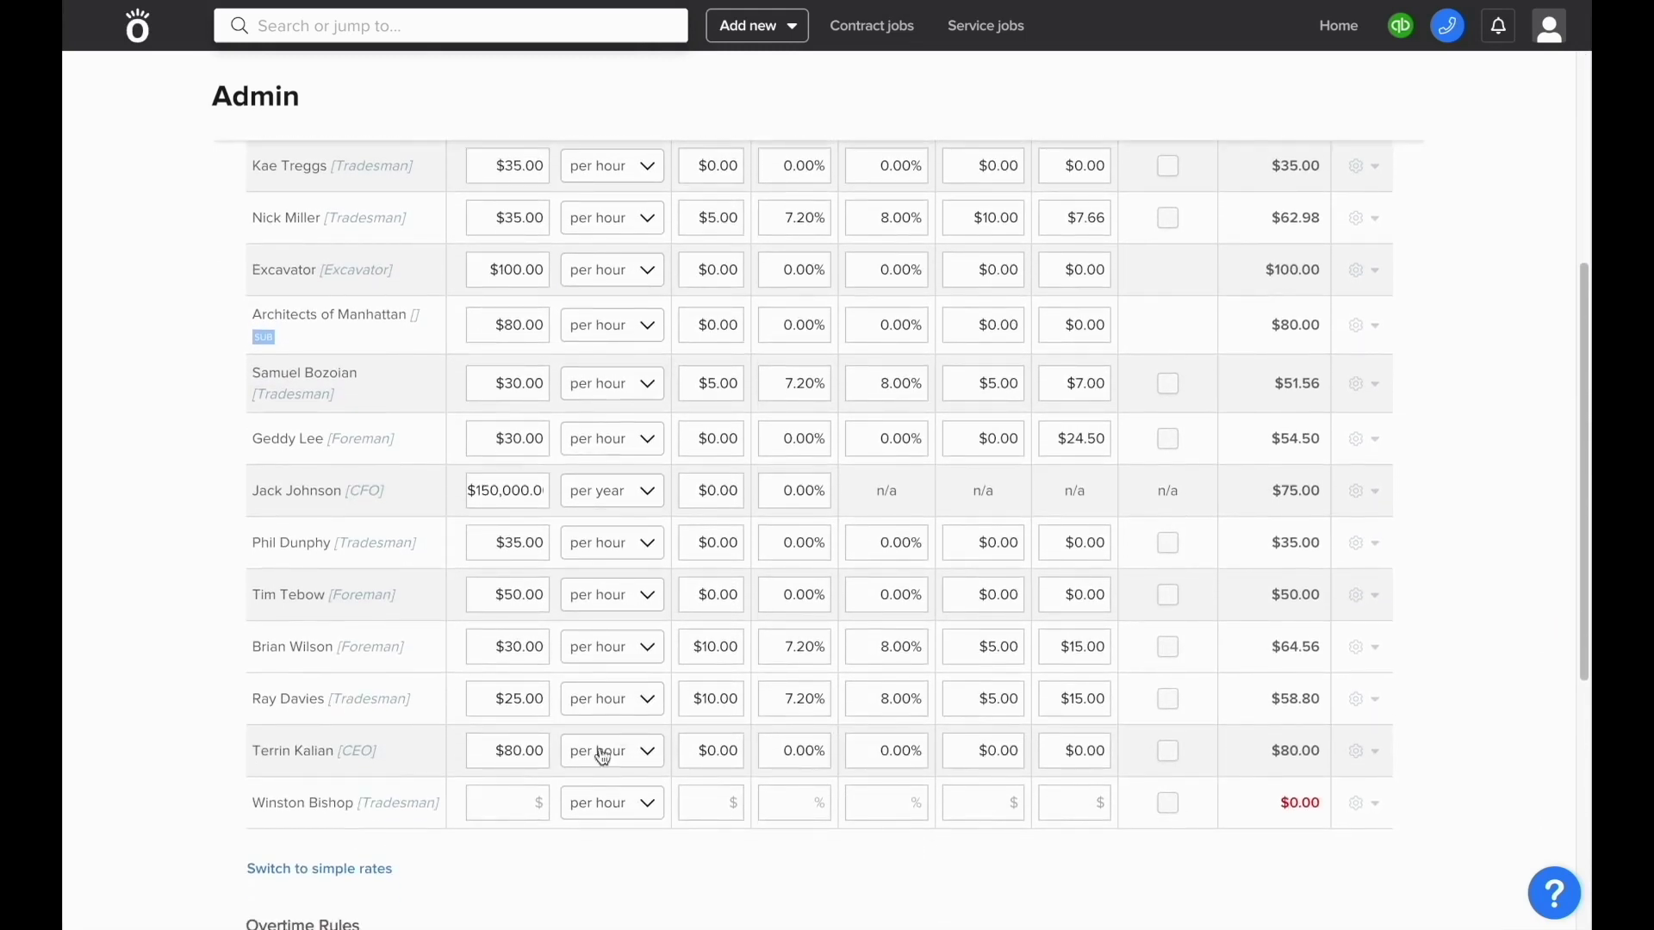
left_click(523, 799)
type("50")
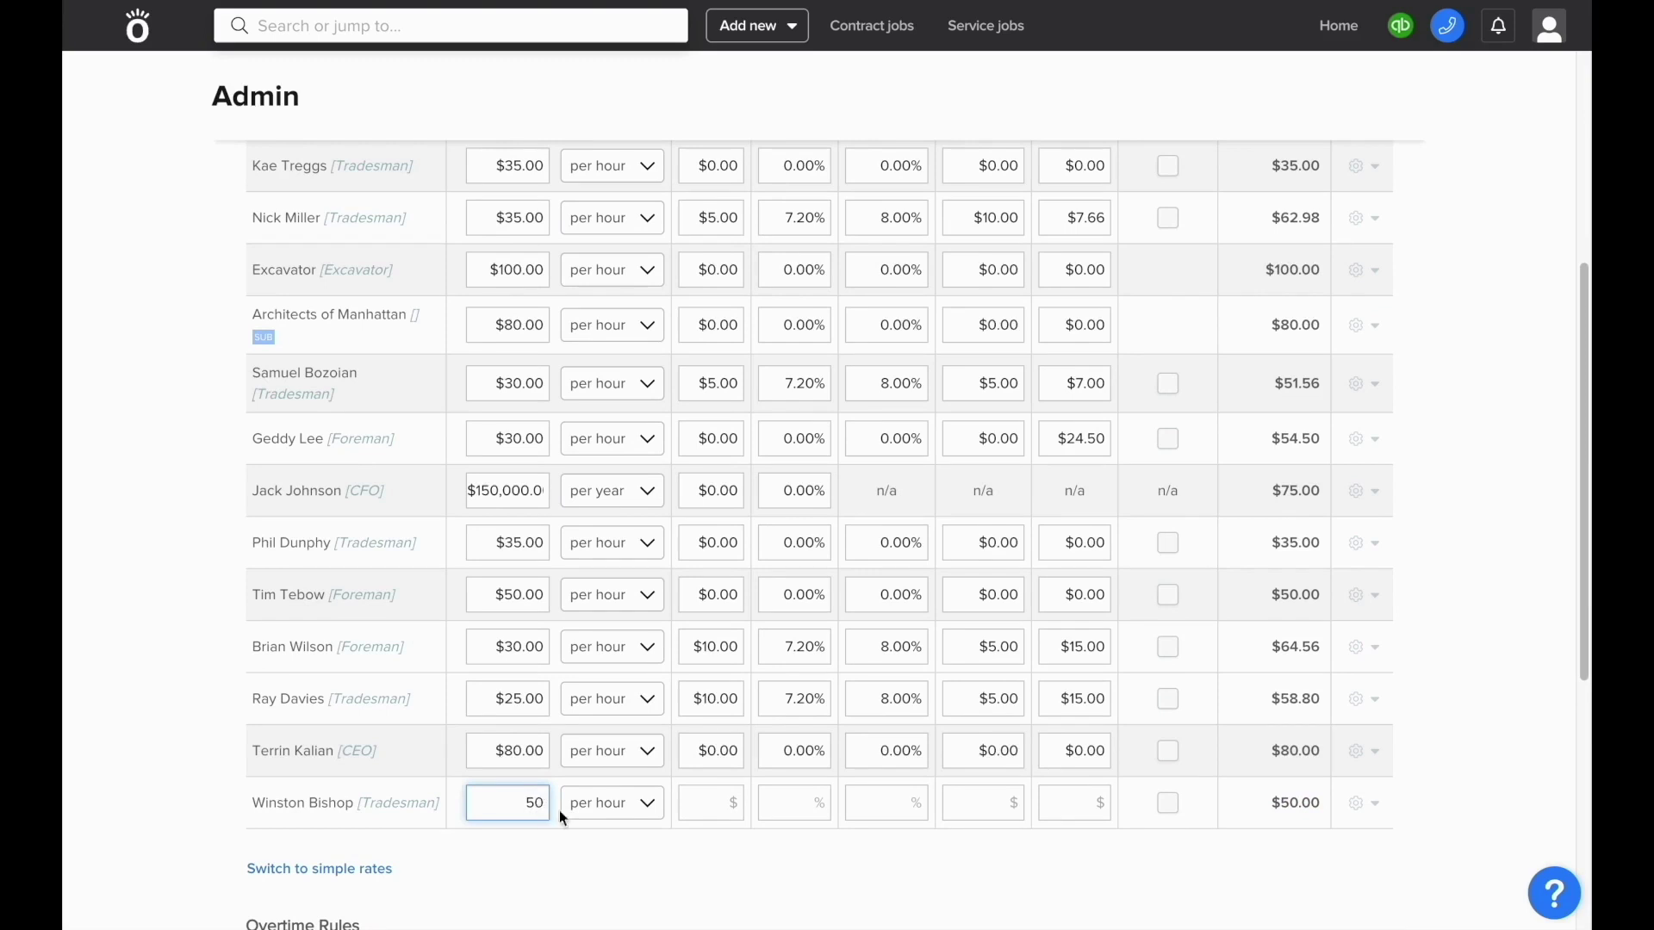
left_click(719, 799)
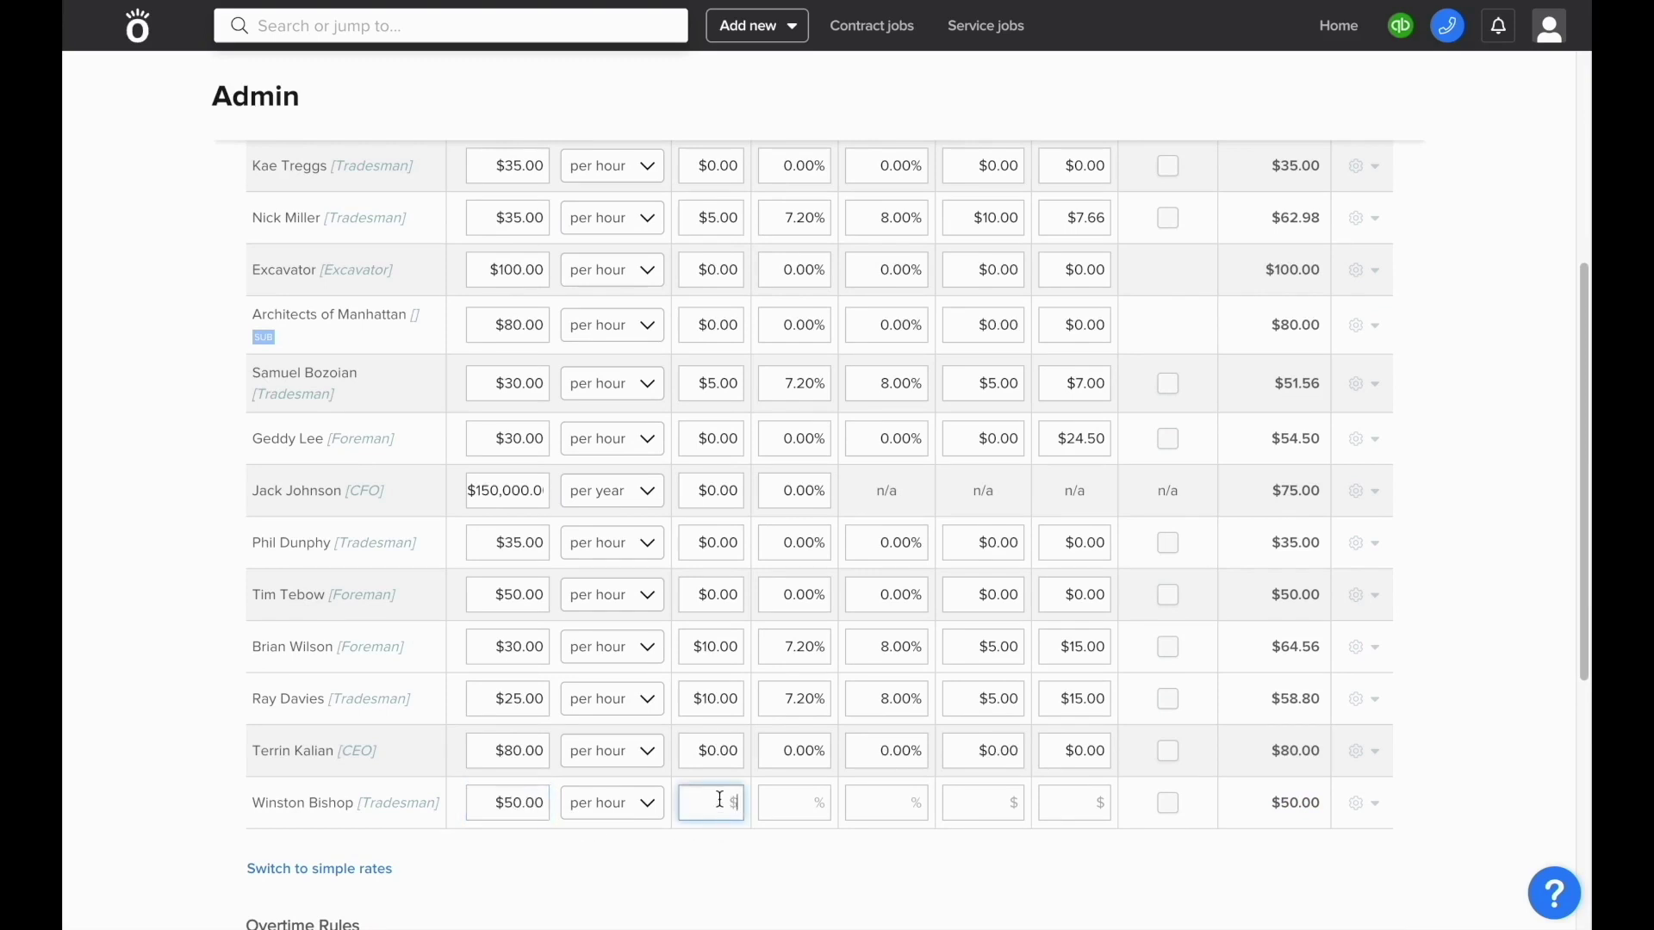
type("5")
- Fill in taxes 7.2%, insurance 8%, union $5 and other costs $4
left_click(782, 804)
type("7")
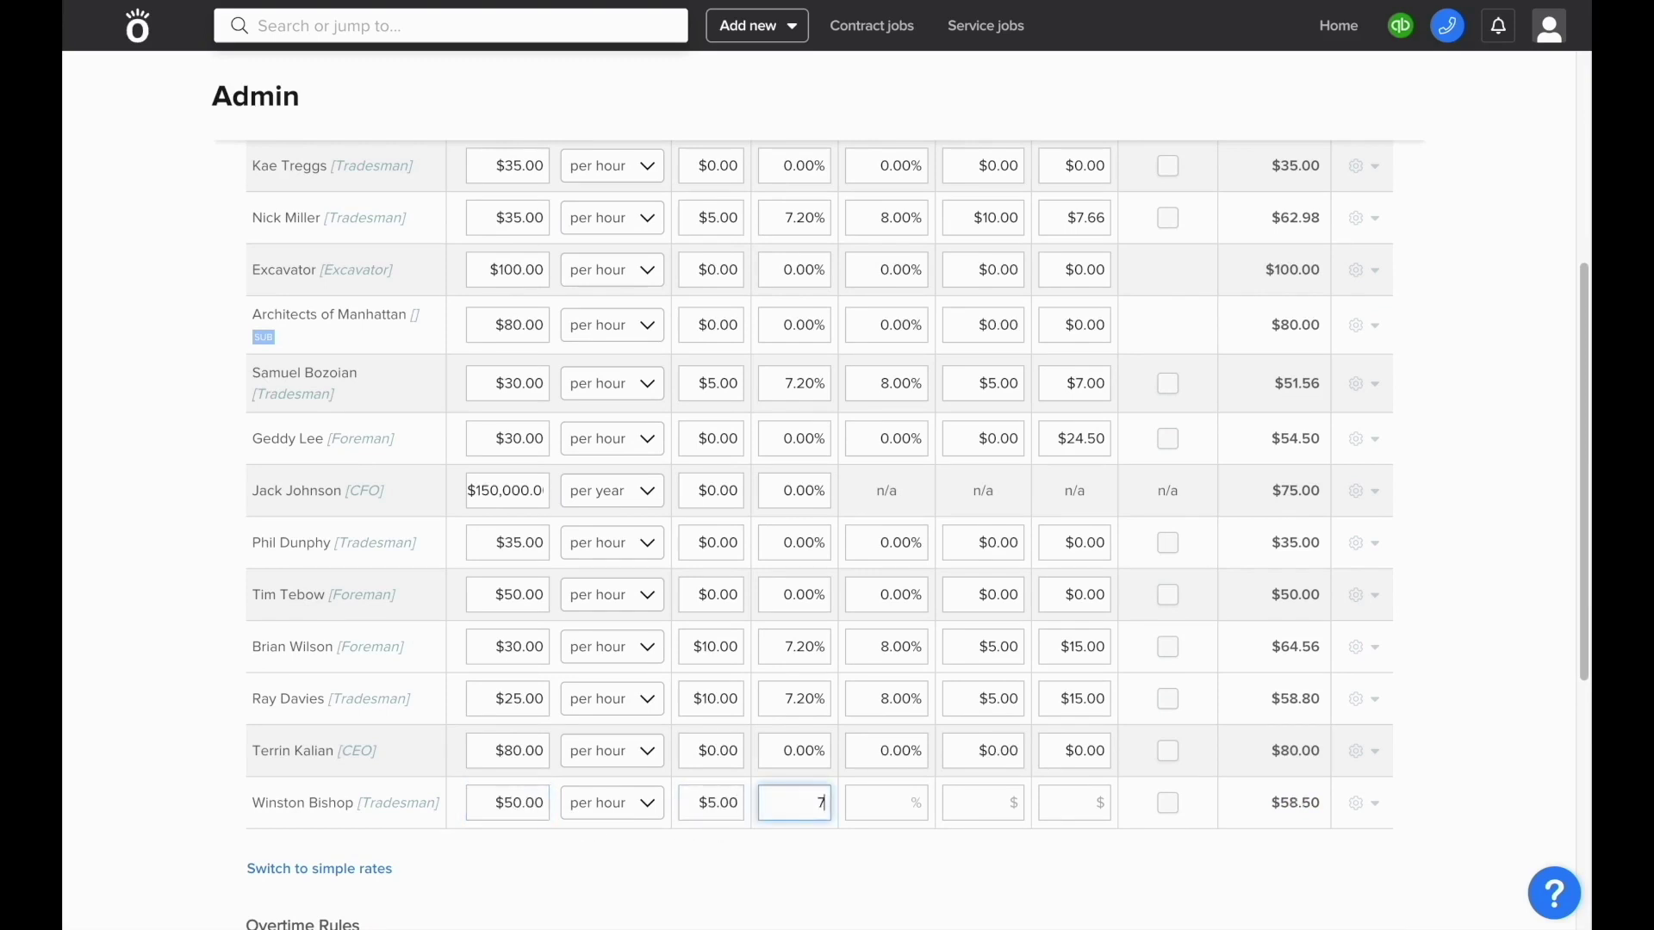
type(".2")
left_click(887, 803)
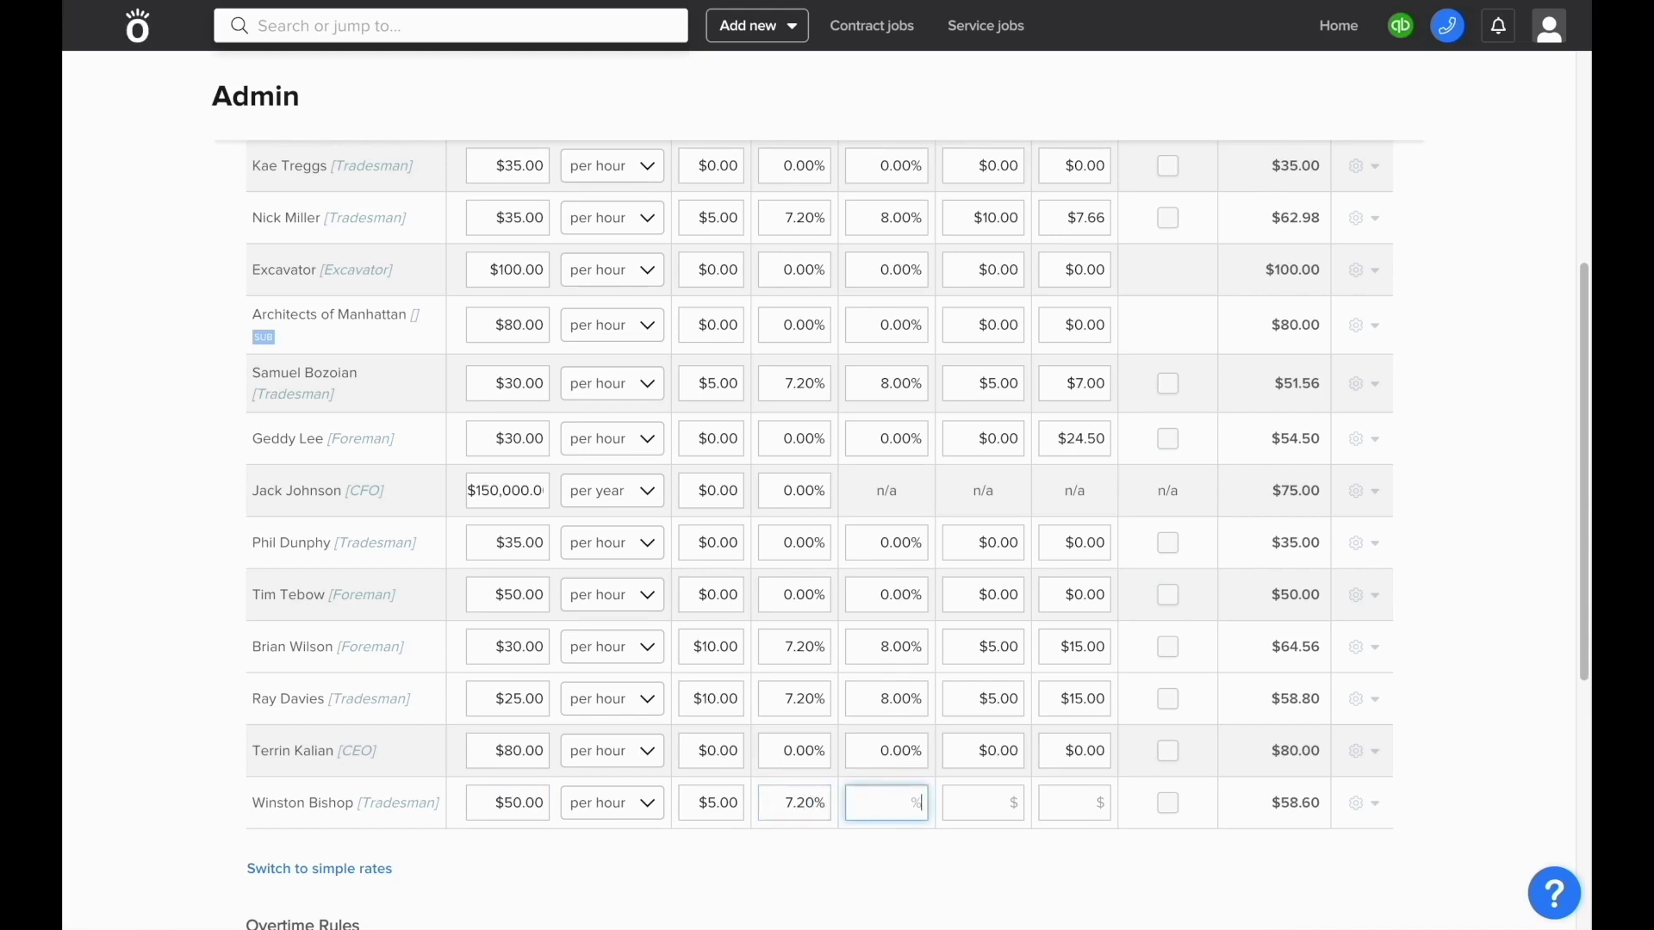
type("8")
left_click(983, 803)
type("5")
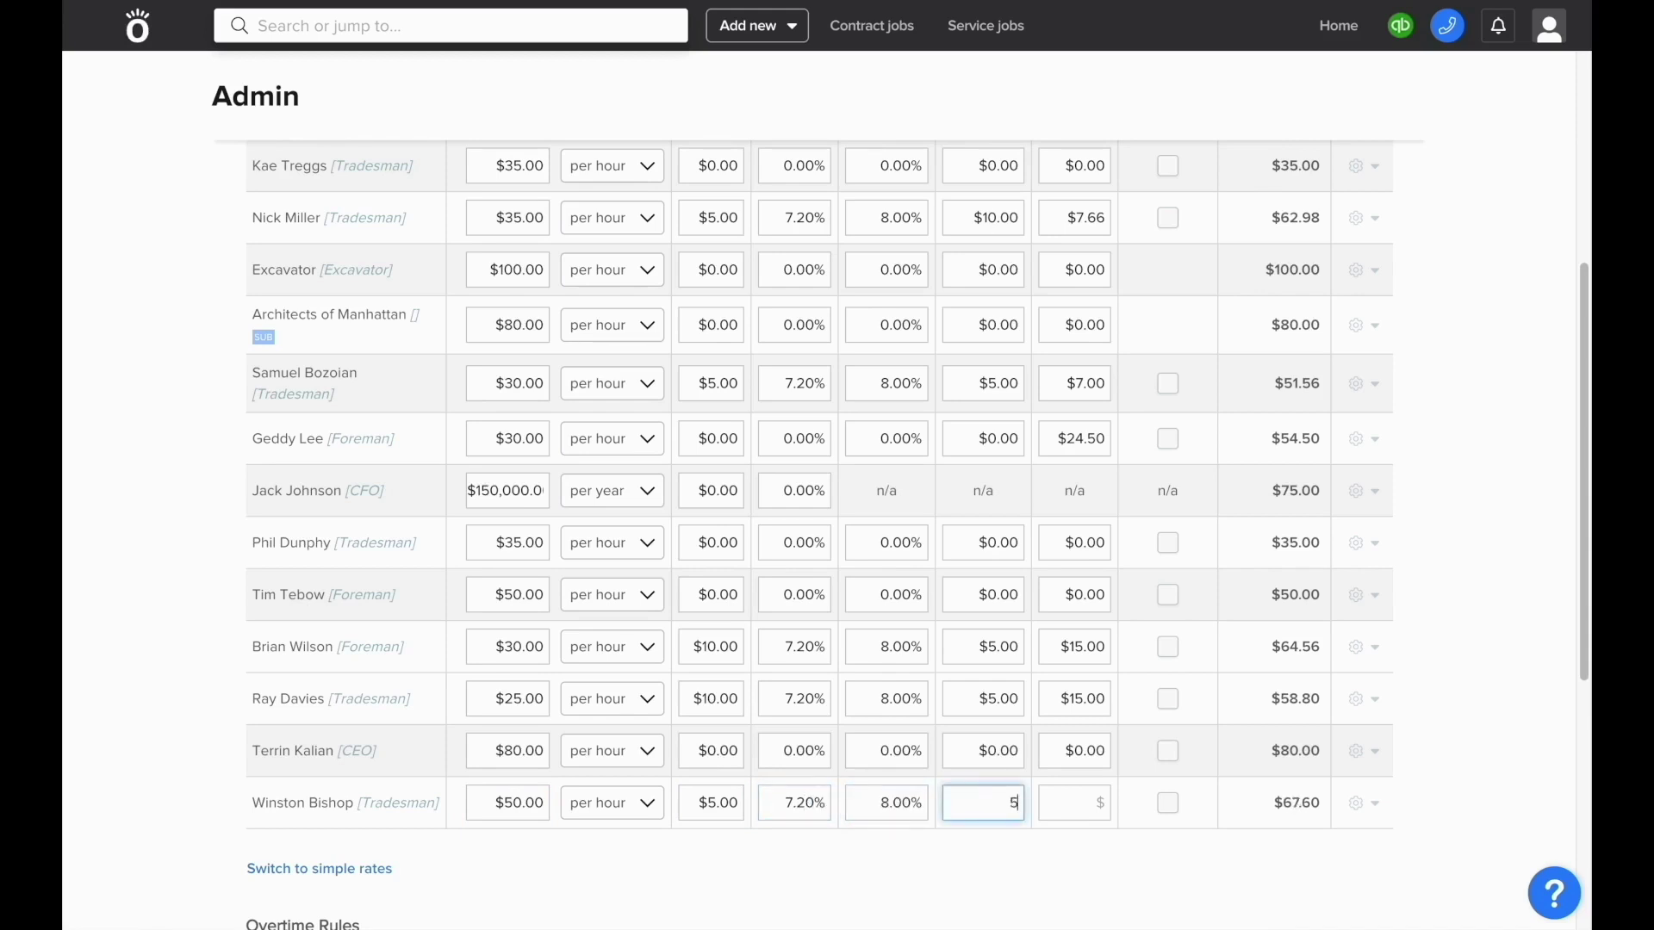
key("Tab")
type("4")
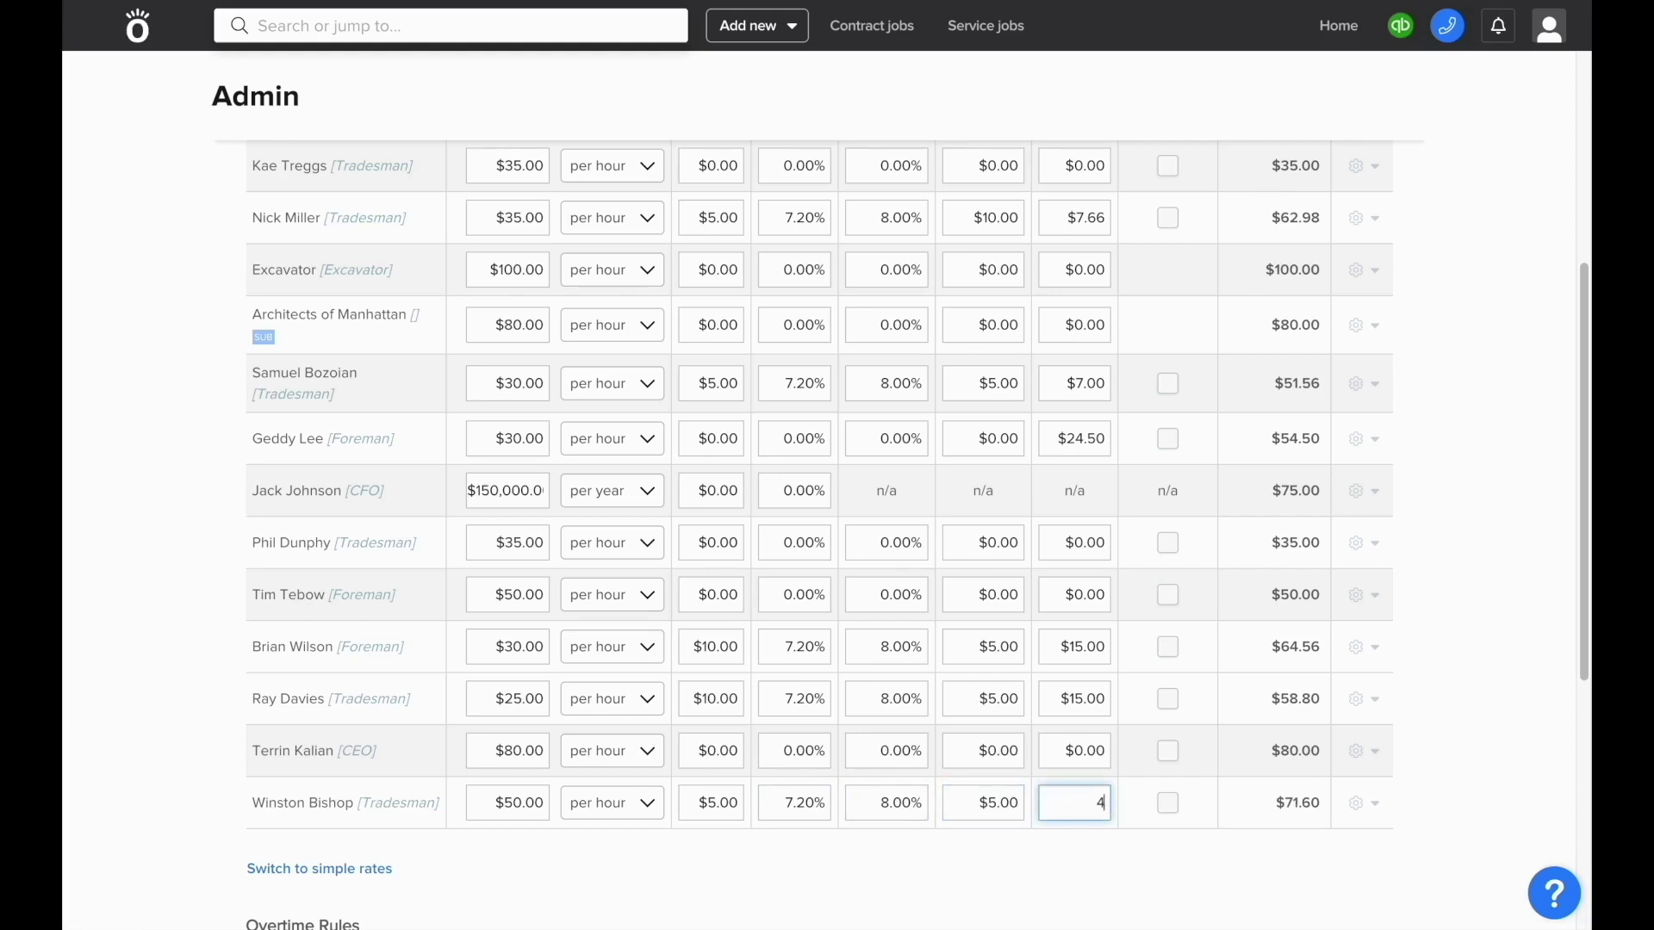
- Confirm the tradesman's hourly resource cost totals $71.60
left_click(808, 841)
double_click(1282, 798)
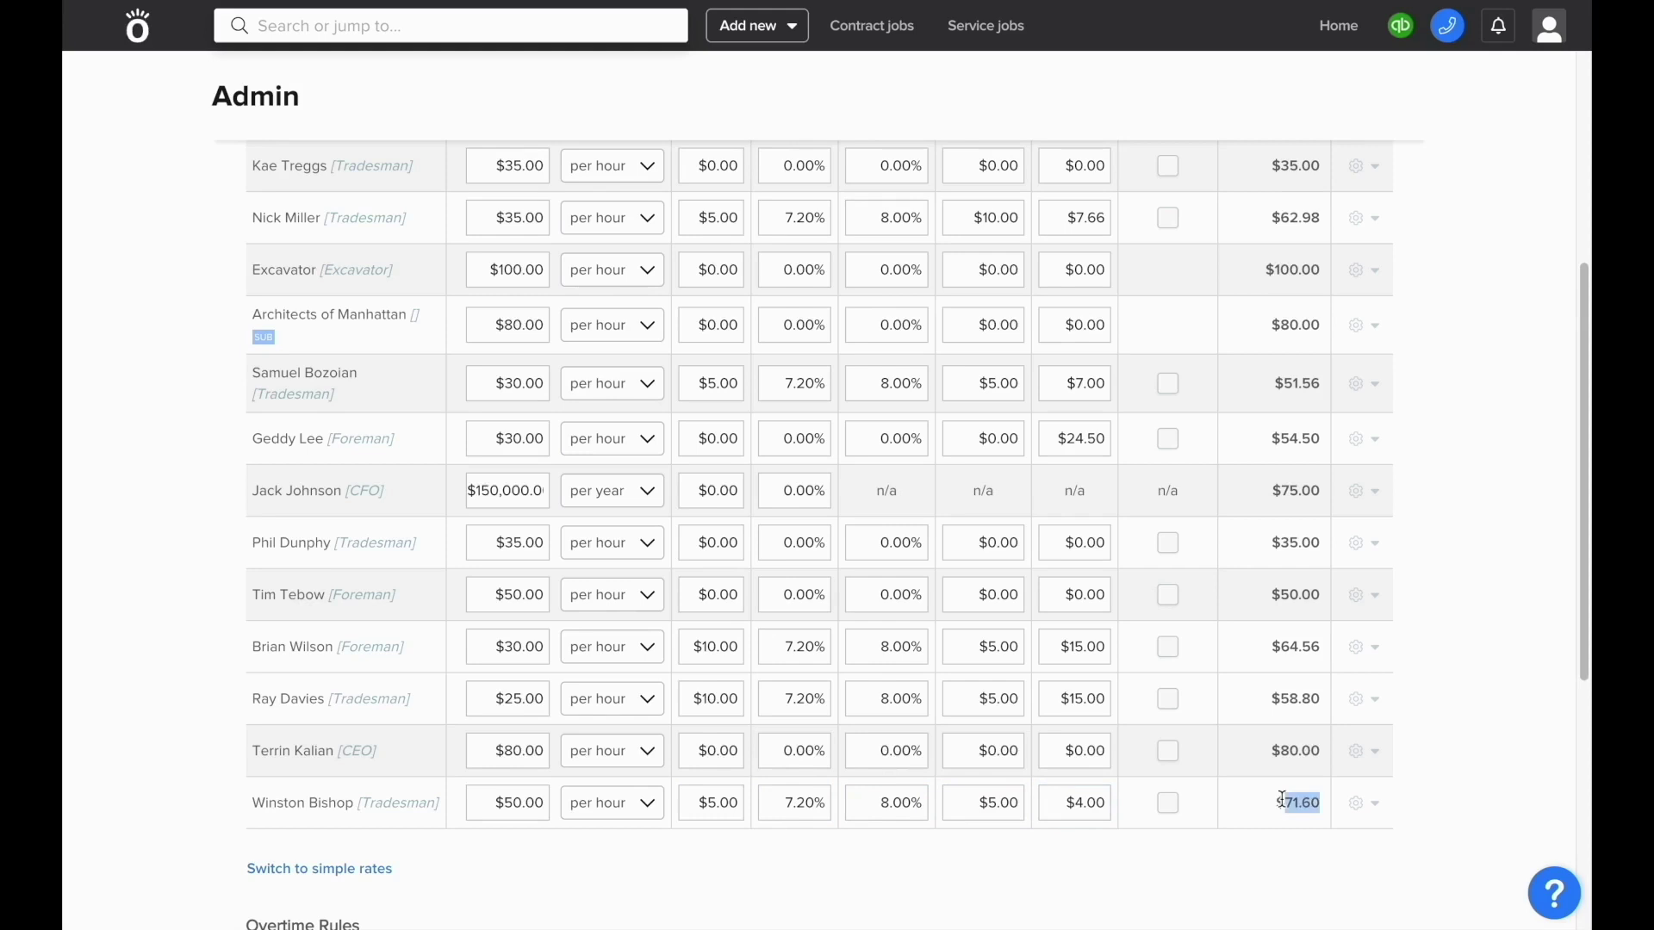
left_click(1282, 798)
scroll(1281, 799, "up", 5)
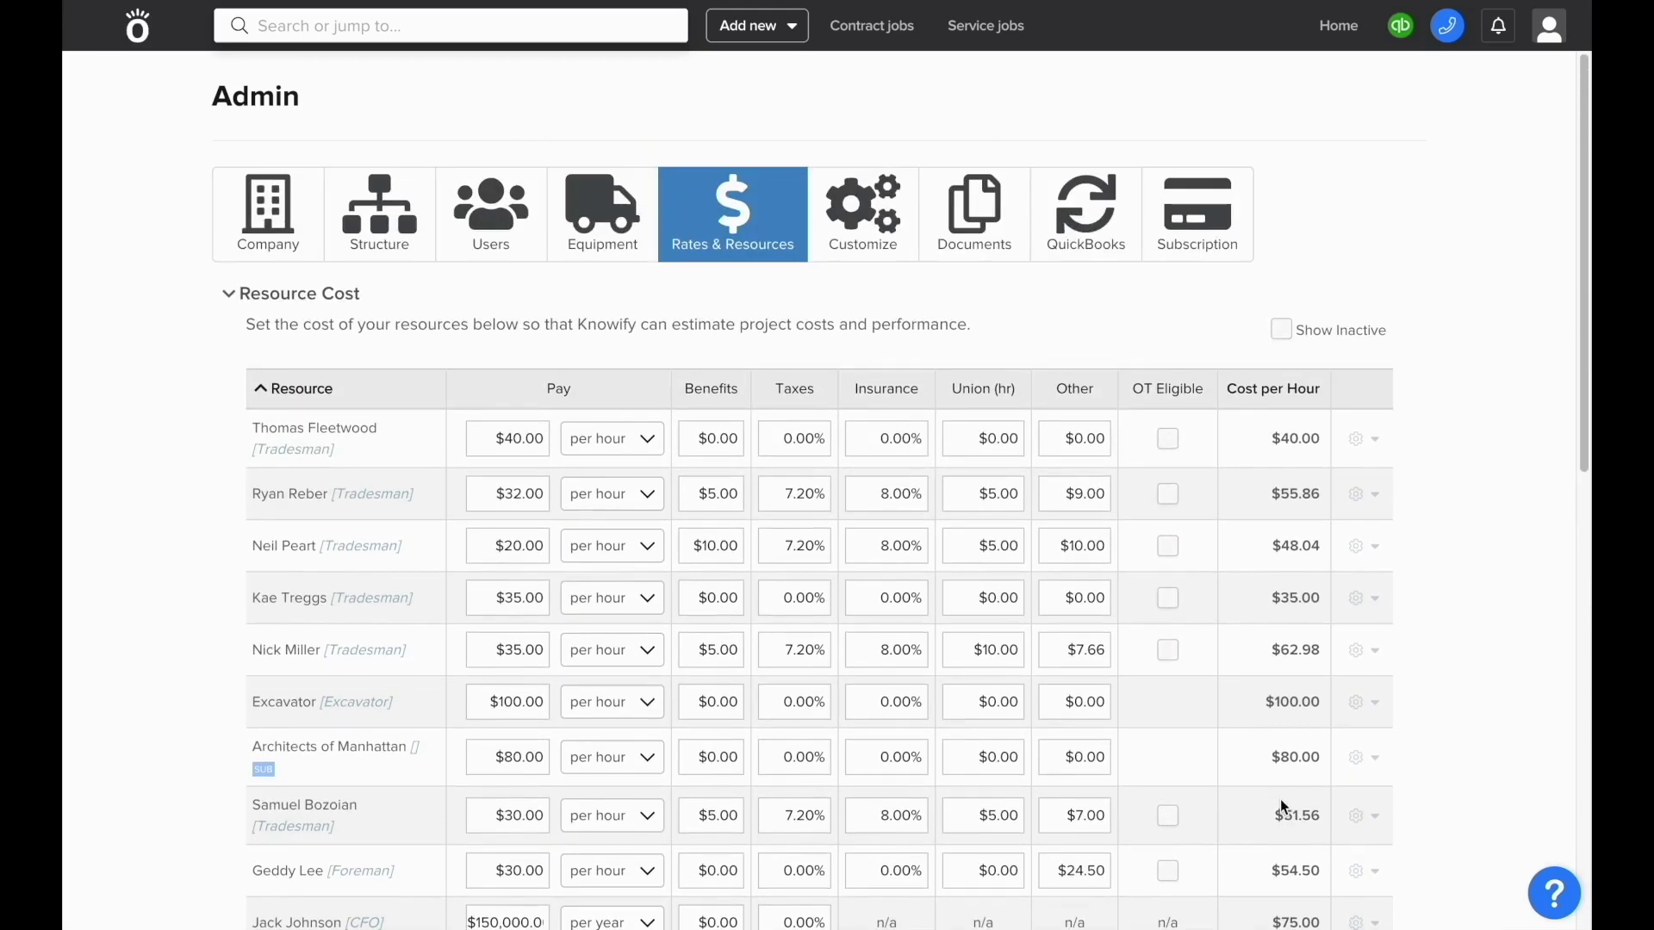
- On the Customize Features page, expand Advanced Permissioning to show its six checked restrictions
left_click(853, 236)
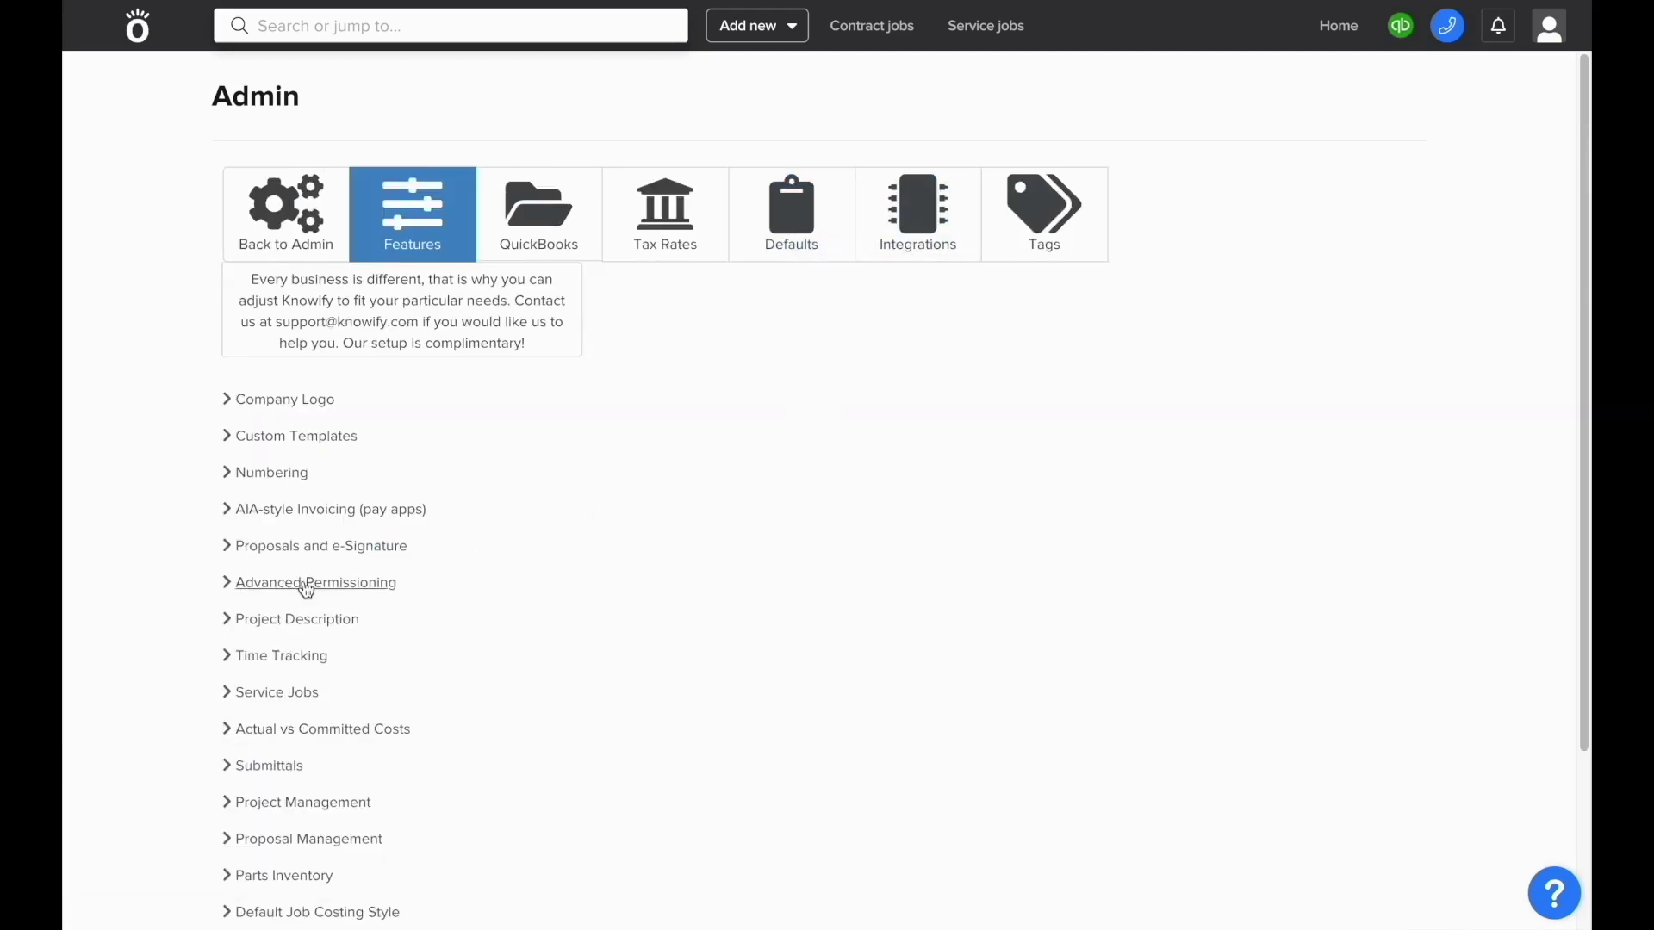
left_click(307, 583)
scroll(307, 586, "down", 2)
scroll(308, 586, "down", 2)
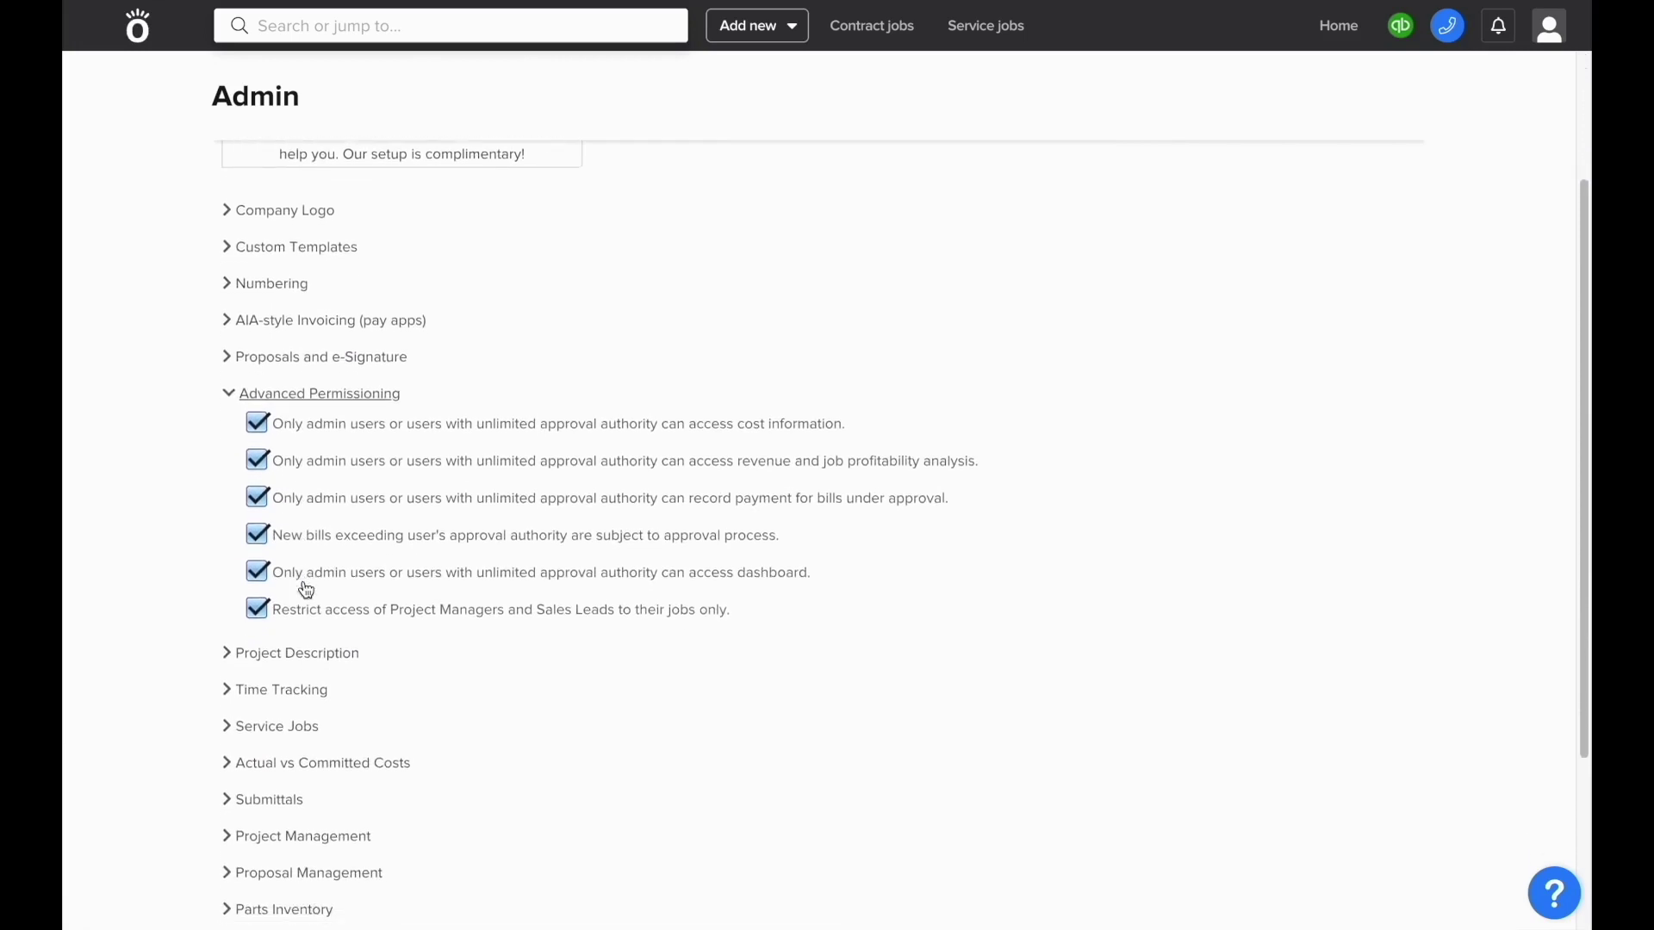